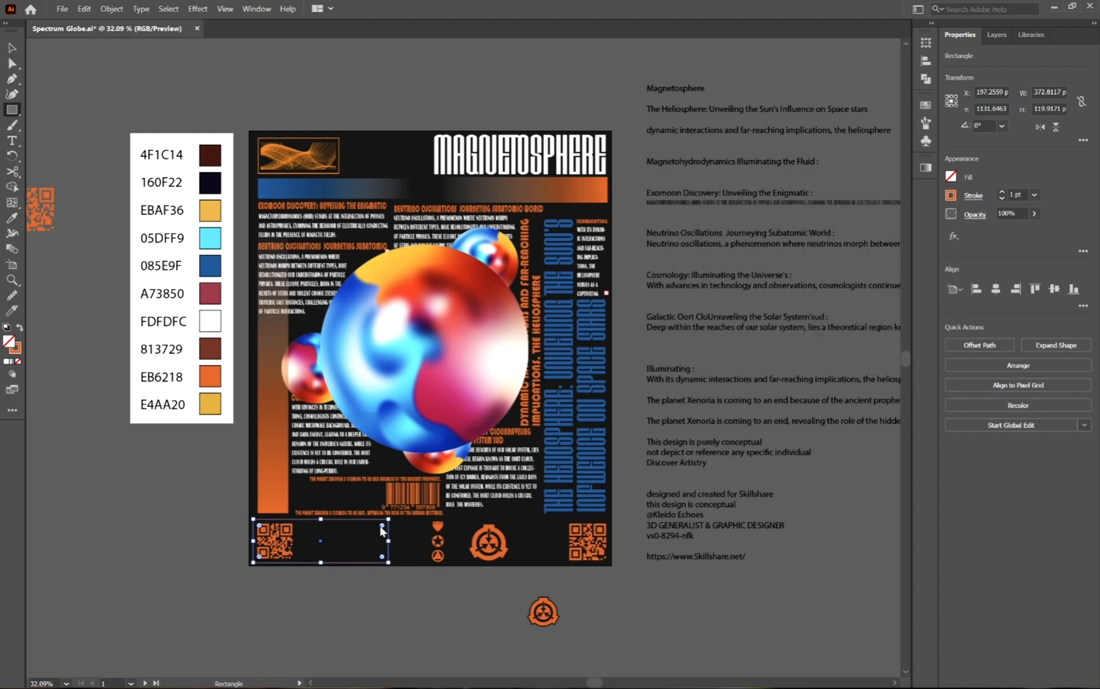
Round the corners of the frame around the lower QR code and place a resized copy of the Oort Cloud paragraph inside it
{"action": "left_click_drag", "start_coordinate": [381, 528], "coordinate": [385, 529]}
{"action": "key", "text": "v"}
{"action": "left_click", "coordinate": [496, 480]}
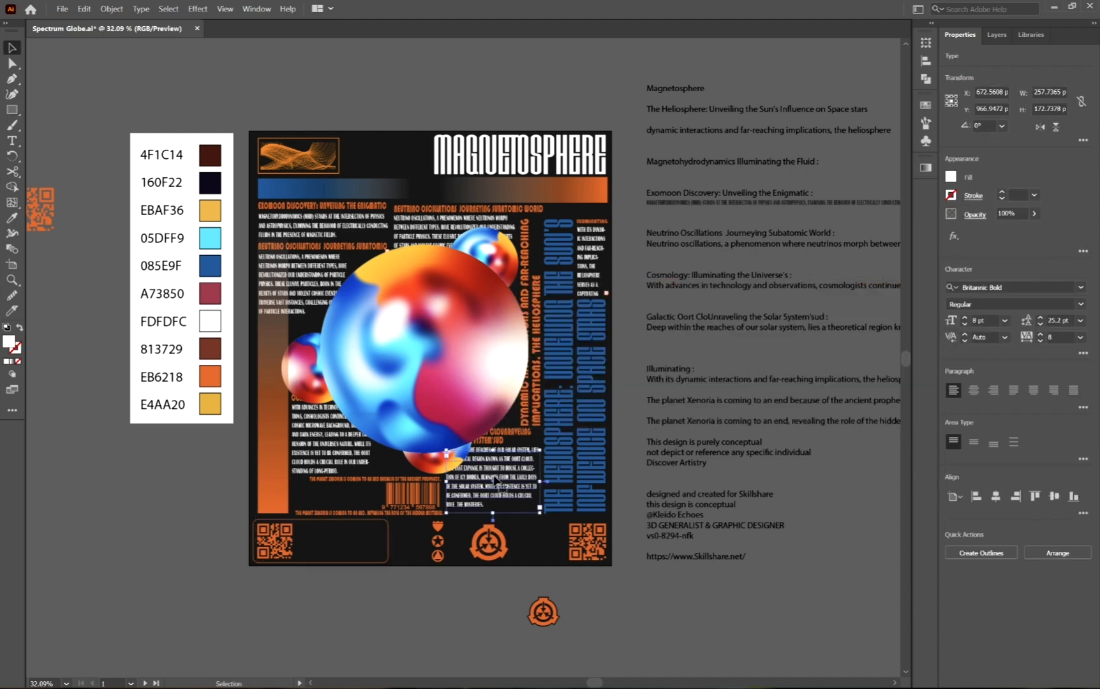
{"action": "left_click_drag", "start_coordinate": [496, 482], "coordinate": [342, 563]}
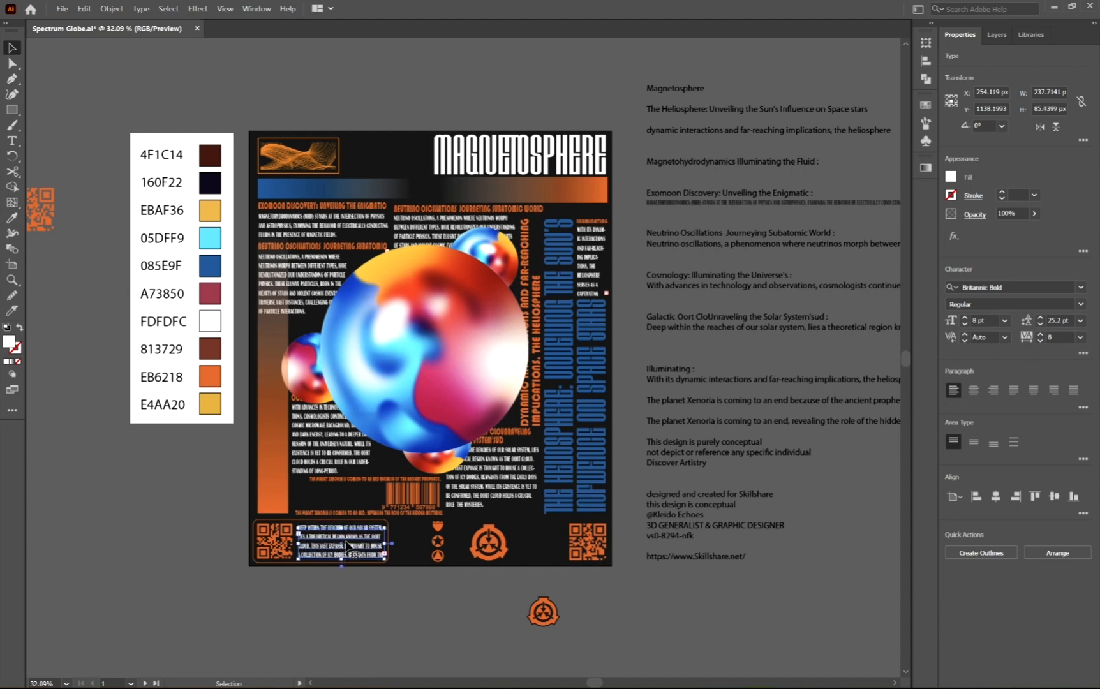
Replace the paragraph copy inside the QR frame with the five credit lines beginning "designed and created for Skillshare"
{"action": "left_click", "coordinate": [658, 497]}
{"action": "key", "text": "t"}
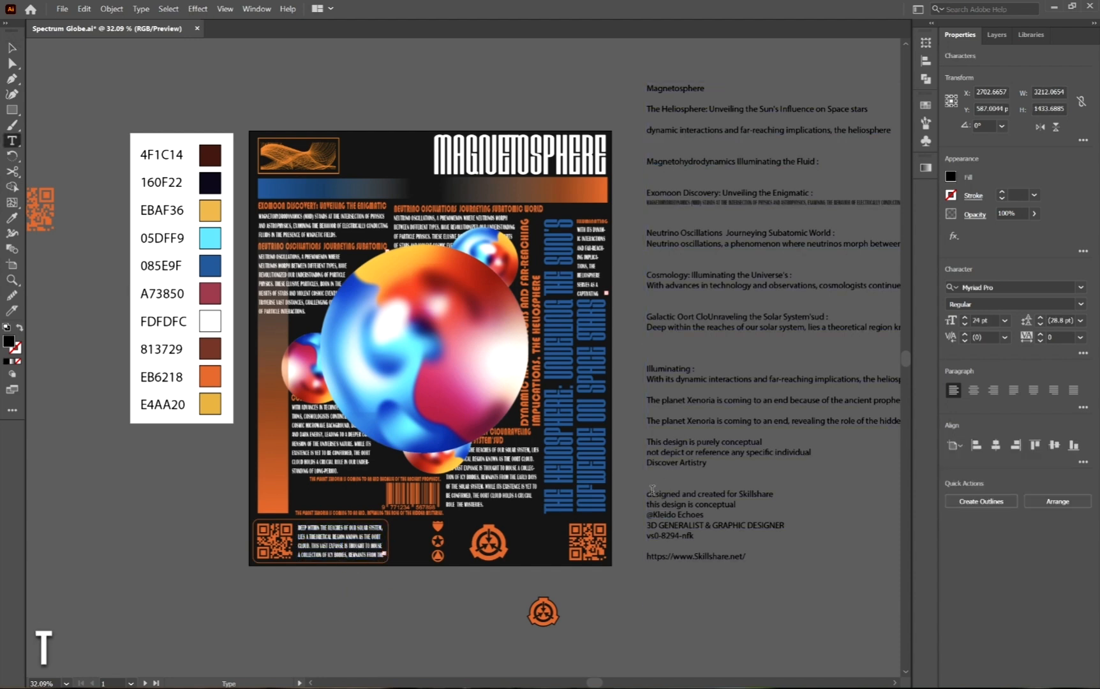
{"action": "left_click_drag", "start_coordinate": [648, 492], "coordinate": [716, 538]}
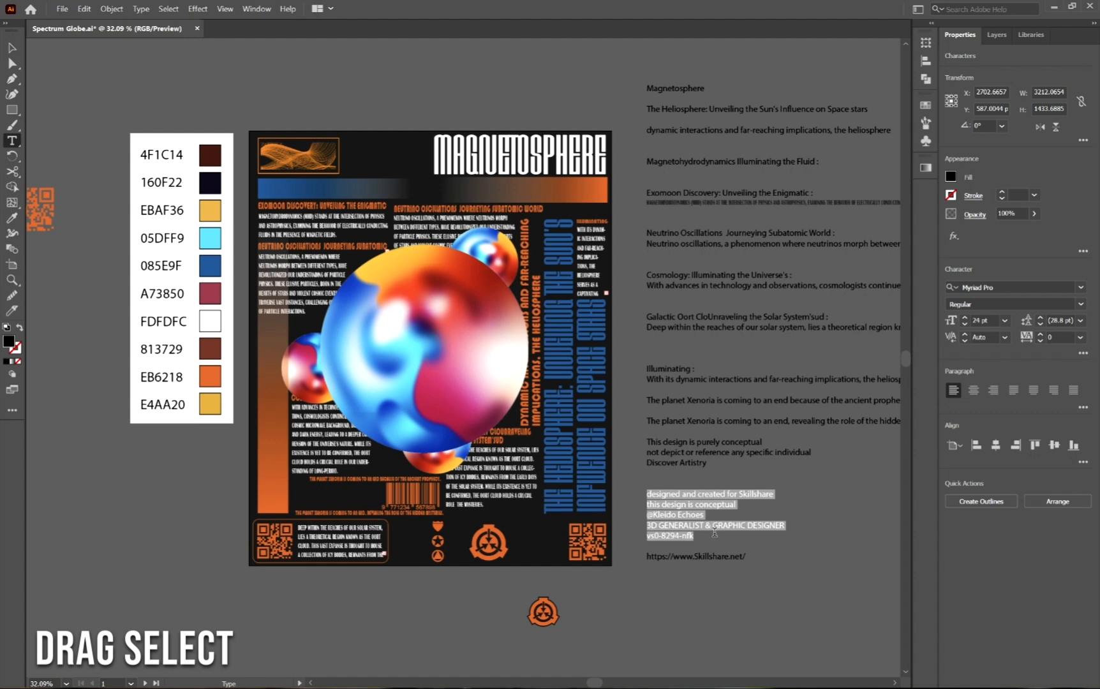
{"action": "key", "text": "ctrl+c"}
{"action": "double_click", "coordinate": [343, 531]}
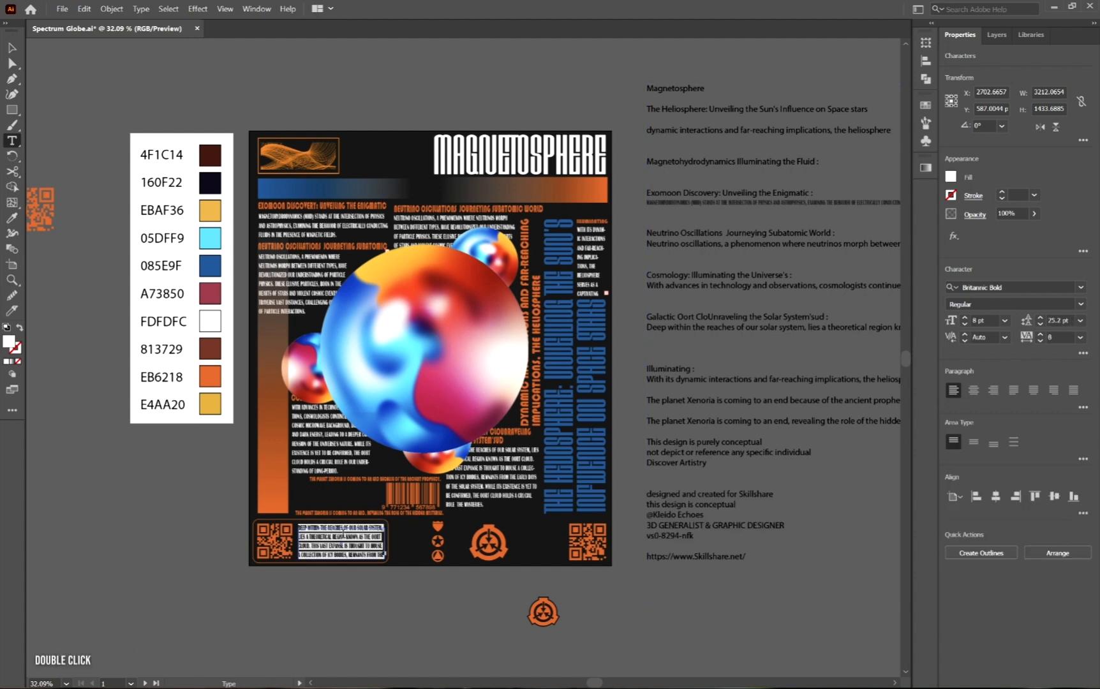
{"action": "key", "text": "ctrl+v"}
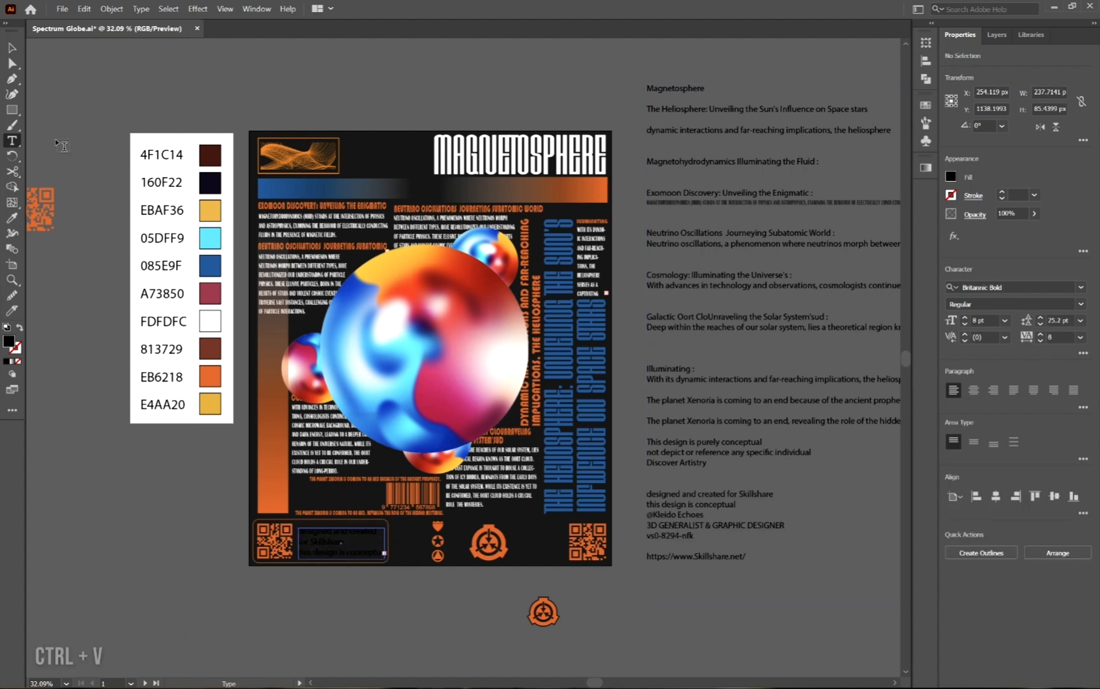
Match the credits text's formatting to the Oort Cloud paragraph with the Eyedropper
{"action": "left_click", "coordinate": [12, 218]}
{"action": "left_click", "coordinate": [496, 473]}
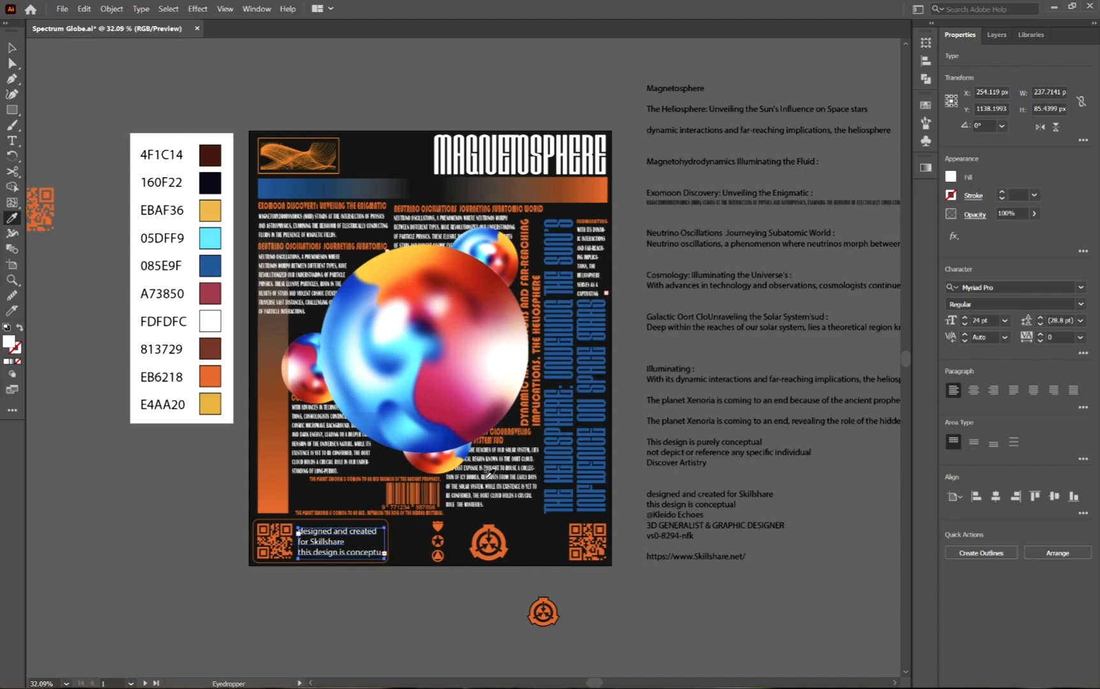
{"action": "left_click", "coordinate": [478, 471]}
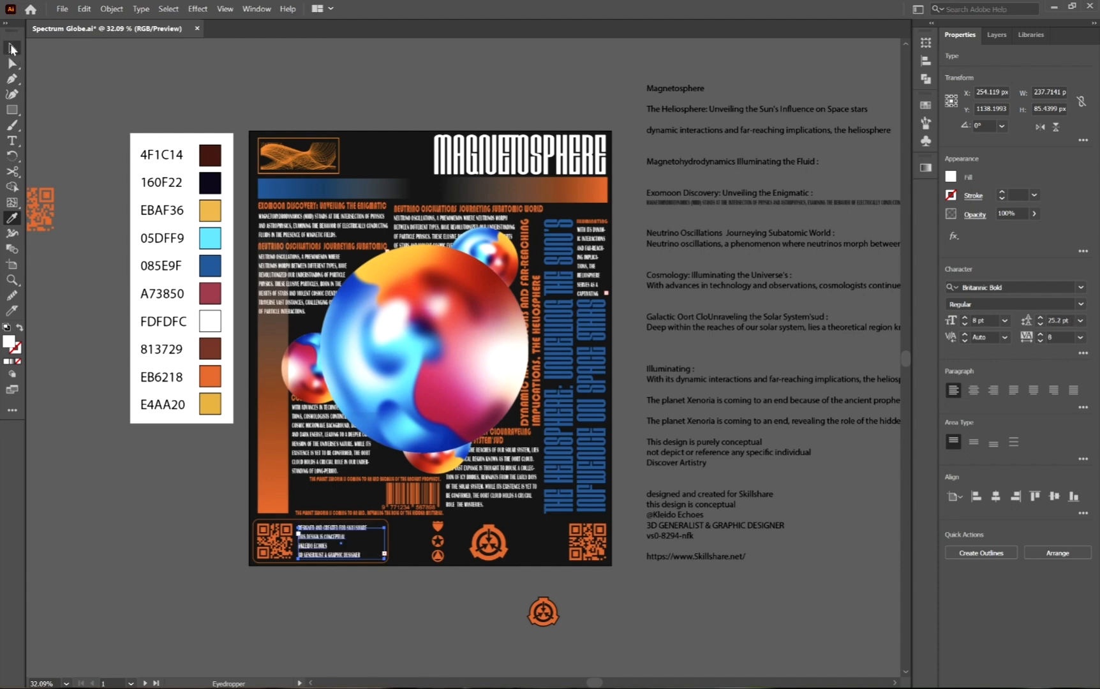
Move the credits text box closer to the QR code and enlarge it to about 241 × 128 px so all five lines fit
{"action": "left_click", "coordinate": [11, 46]}
{"action": "left_click_drag", "start_coordinate": [304, 634], "coordinate": [383, 497]}
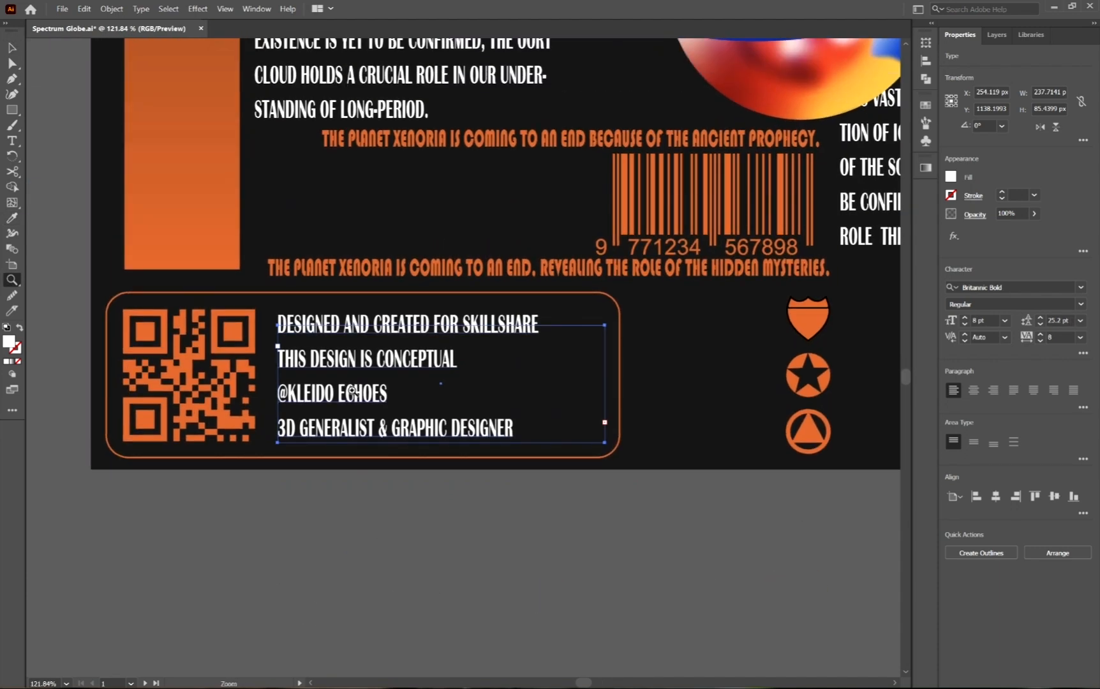
{"action": "left_click_drag", "start_coordinate": [349, 365], "coordinate": [338, 361]}
{"action": "mouse_move", "coordinate": [592, 380]}
{"action": "left_mouse_down"}
{"action": "mouse_move", "coordinate": [580, 381]}
{"action": "mouse_move", "coordinate": [597, 380]}
{"action": "left_mouse_up"}
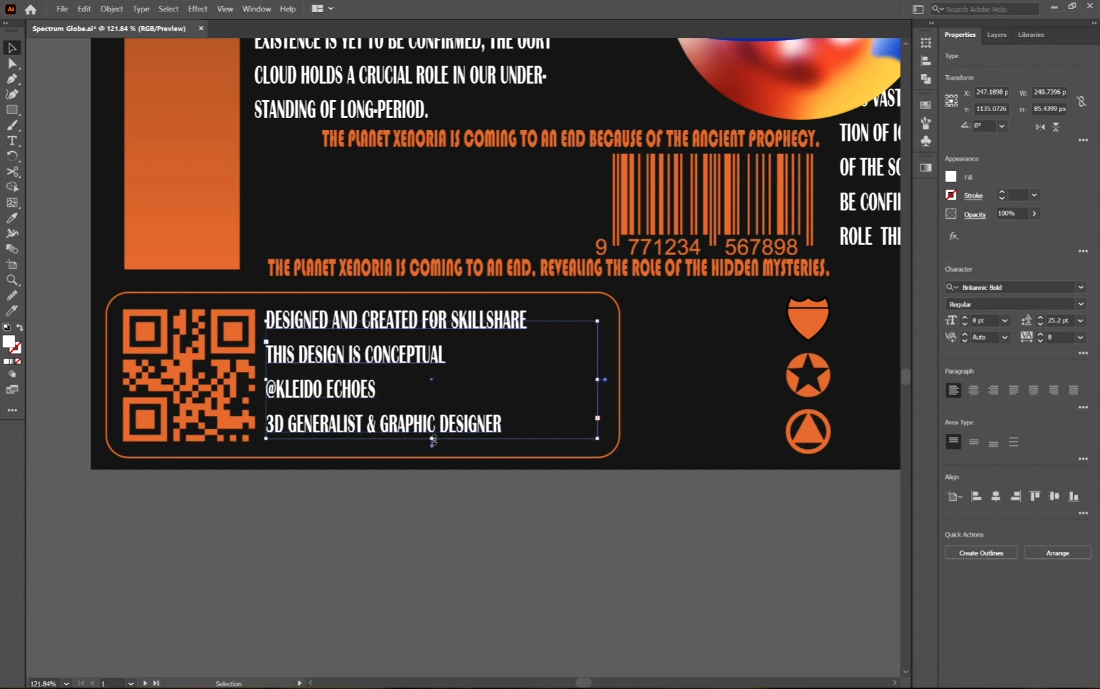
{"action": "left_click_drag", "start_coordinate": [432, 439], "coordinate": [432, 497]}
Change the credits text's fill color to the orange swatch
{"action": "left_click", "coordinate": [951, 177]}
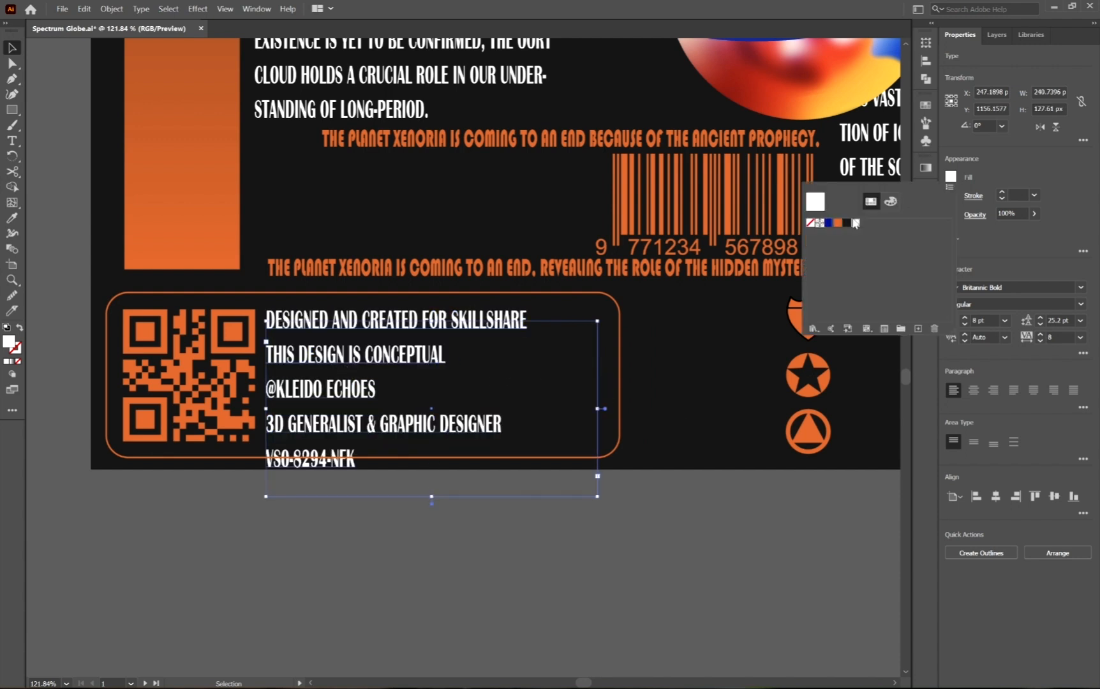
{"action": "left_click", "coordinate": [837, 222]}
{"action": "left_click", "coordinate": [17, 53]}
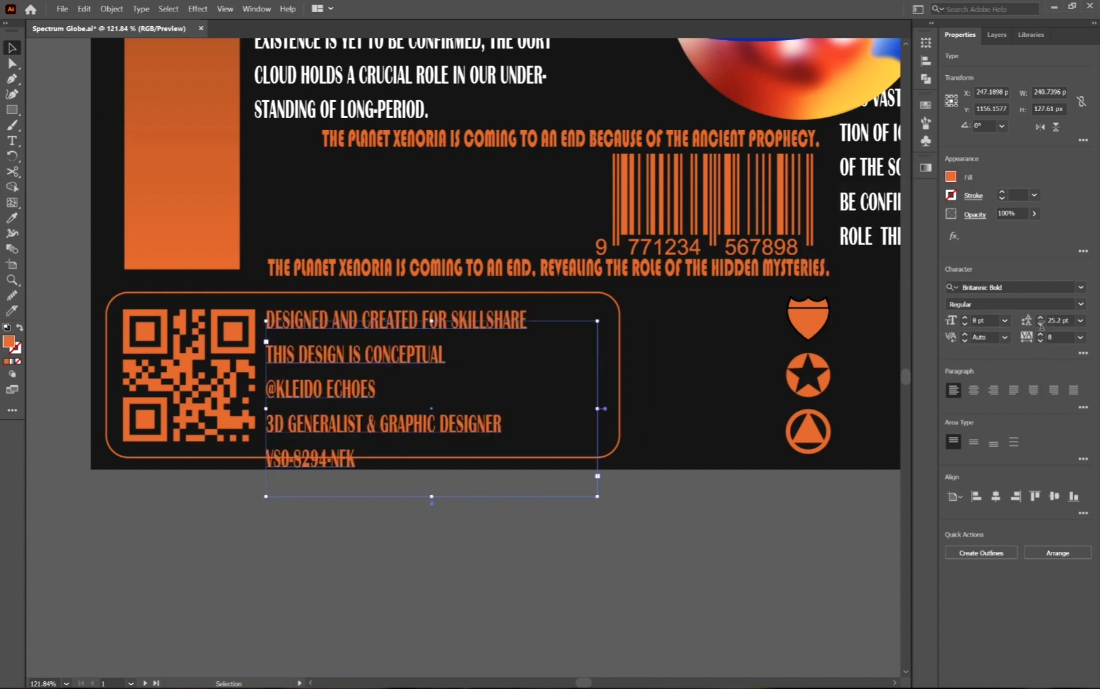
Set the credits text's leading to 20 pt and nudge the text box slightly down inside the frame
{"action": "left_click", "coordinate": [1041, 324]}
{"action": "left_click", "coordinate": [1041, 324]}
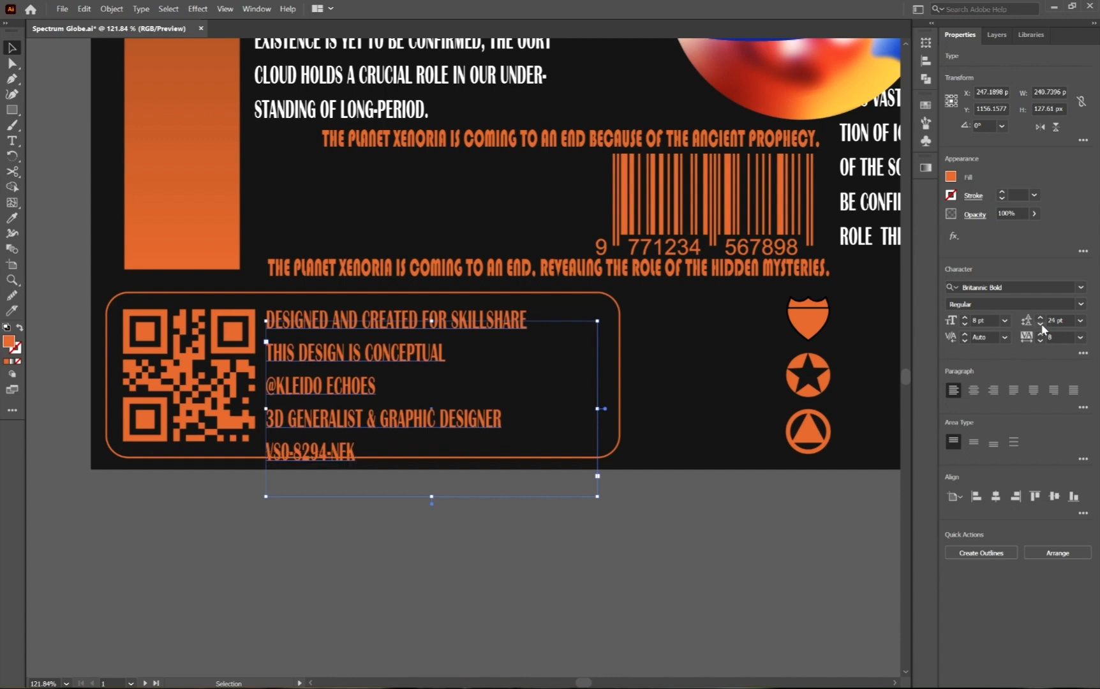
{"action": "left_click", "coordinate": [1041, 325]}
{"action": "left_click", "coordinate": [1041, 325]}
{"action": "left_click", "coordinate": [1041, 325]}
{"action": "left_click", "coordinate": [1041, 324]}
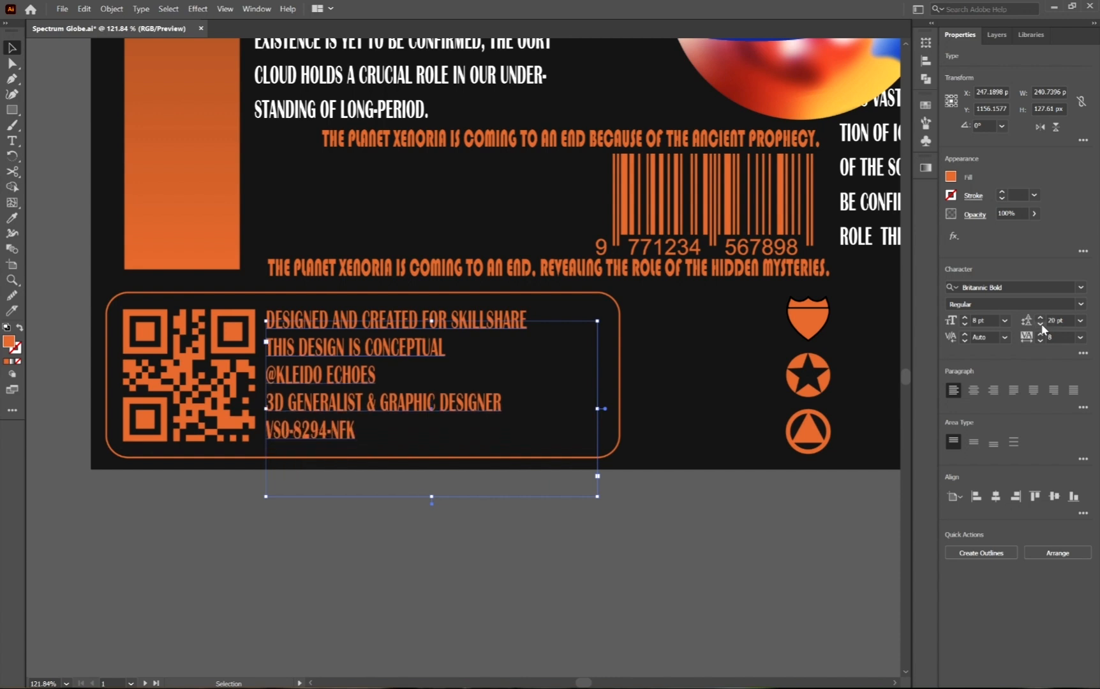
{"action": "key", "text": "Down"}
{"action": "key", "text": "Down"}
{"action": "key", "text": "Down"}
{"action": "key", "text": "Down"}
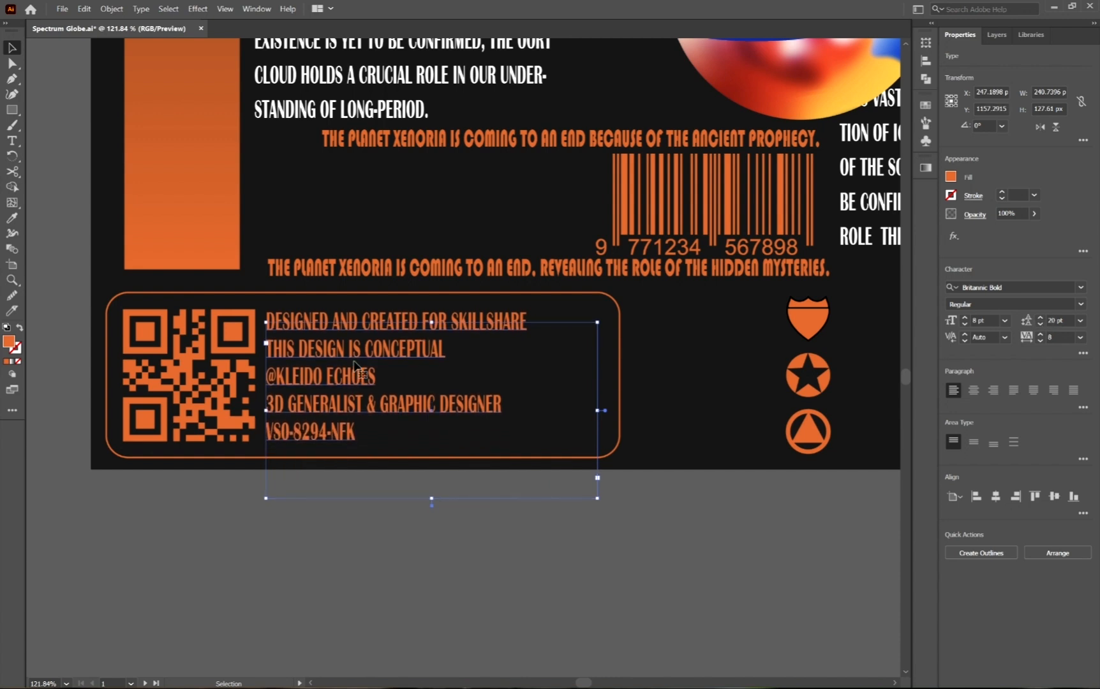
{"action": "left_click", "coordinate": [172, 567]}
Narrow the frame around the QR code and credits to about 315 px wide and reduce its corner rounding
{"action": "left_click", "coordinate": [619, 354]}
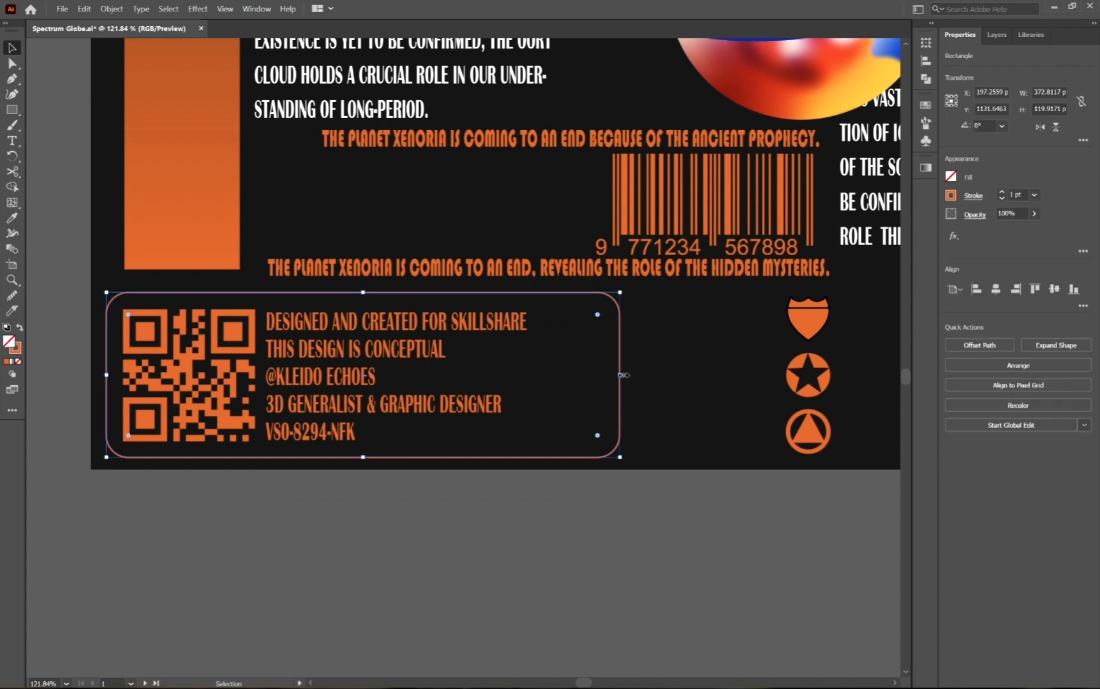
{"action": "left_click_drag", "start_coordinate": [619, 375], "coordinate": [541, 376]}
{"action": "left_click", "coordinate": [553, 494]}
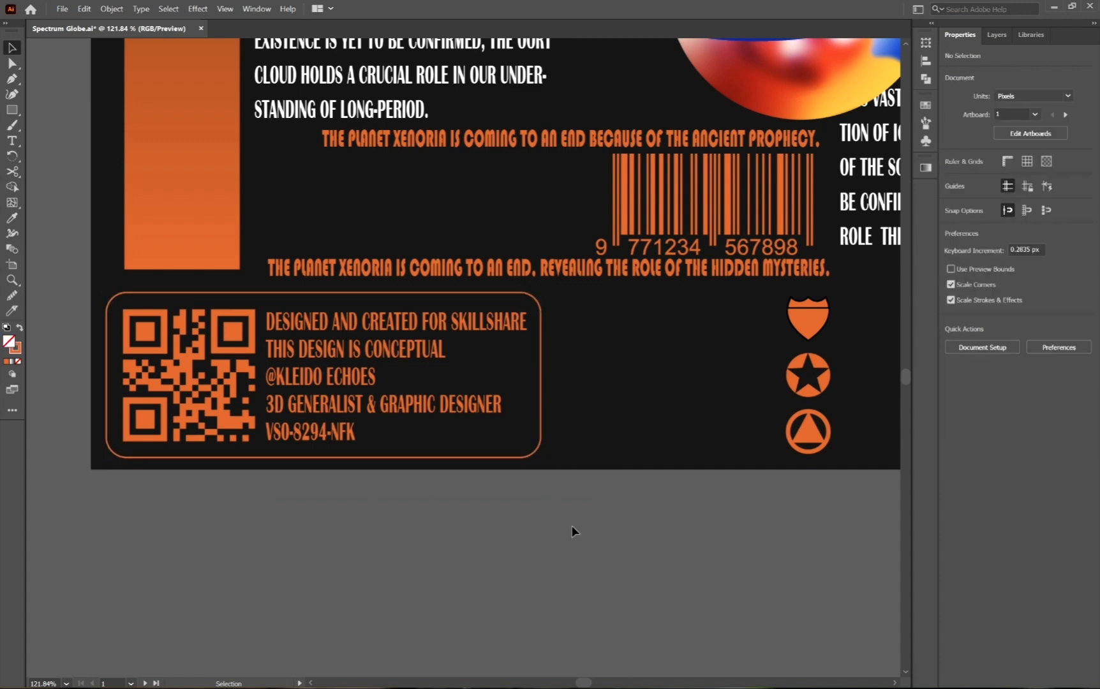
{"action": "left_click_drag", "start_coordinate": [572, 525], "coordinate": [512, 537]}
{"action": "left_click", "coordinate": [467, 327]}
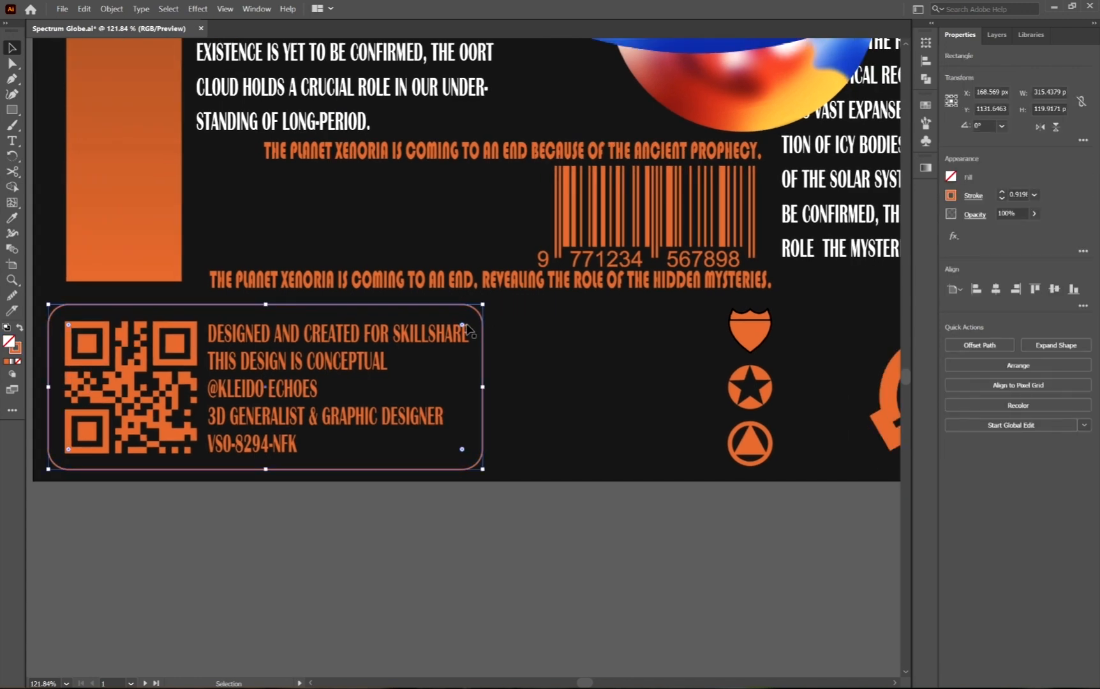
{"action": "left_click_drag", "start_coordinate": [468, 330], "coordinate": [476, 323]}
{"action": "left_click_drag", "start_coordinate": [531, 543], "coordinate": [489, 532]}
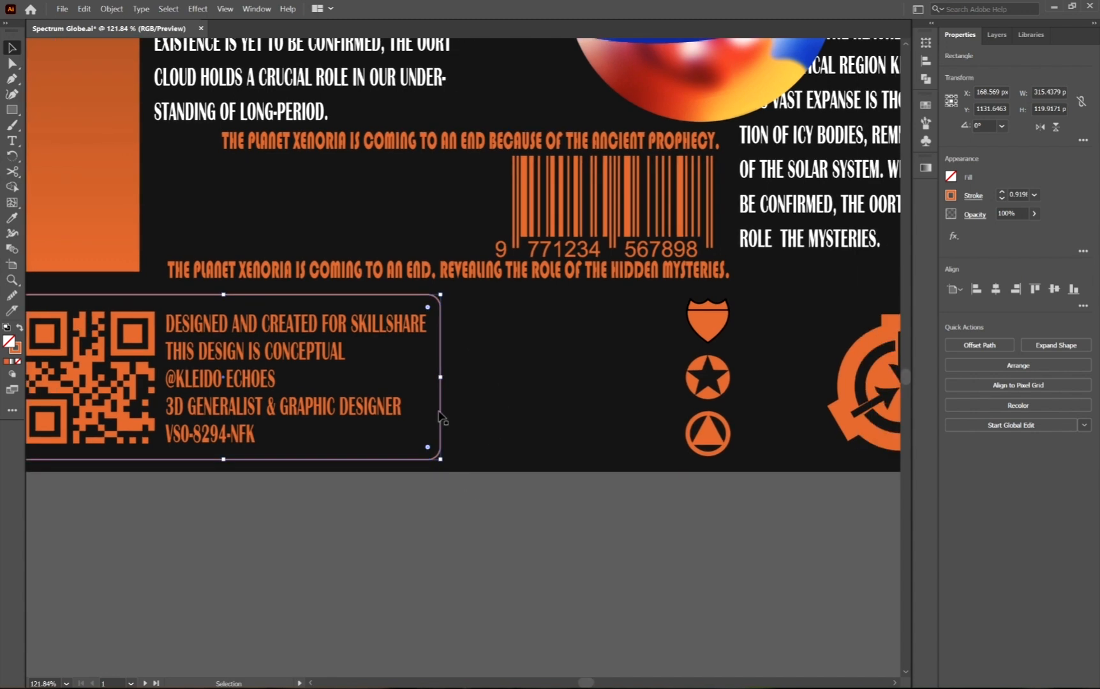
Duplicate the rounded frame into the gap beside the badge icons and resize the copy to about 155 × 60 px
{"action": "left_click_drag", "start_coordinate": [444, 407], "coordinate": [668, 390]}
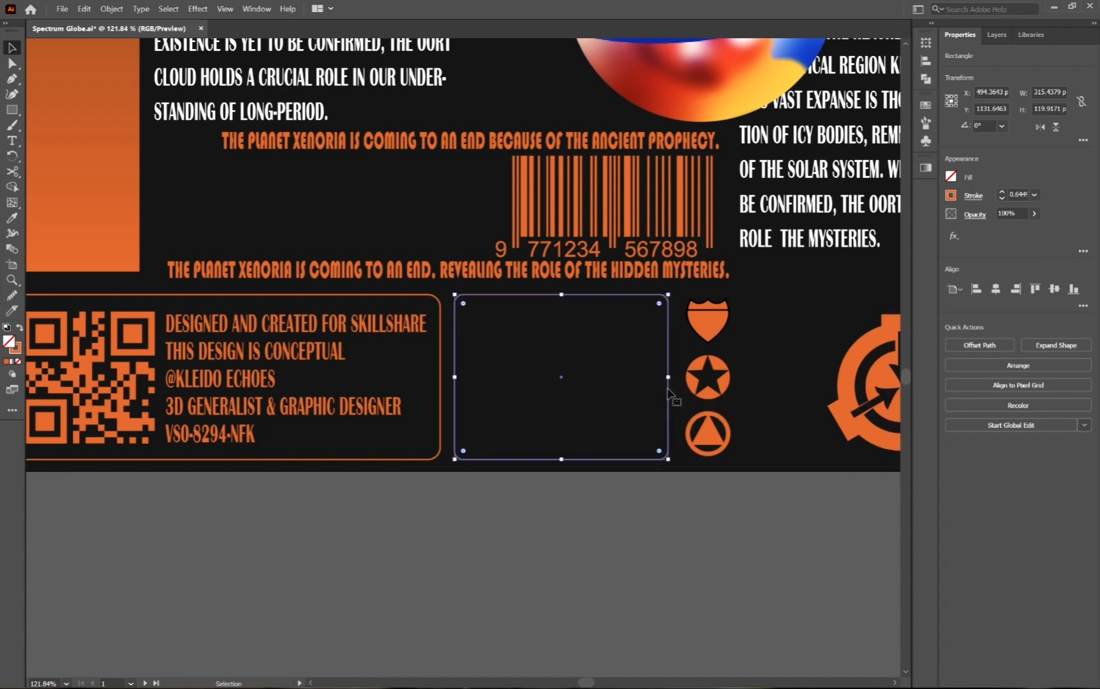
{"action": "left_click_drag", "start_coordinate": [562, 461], "coordinate": [561, 377]}
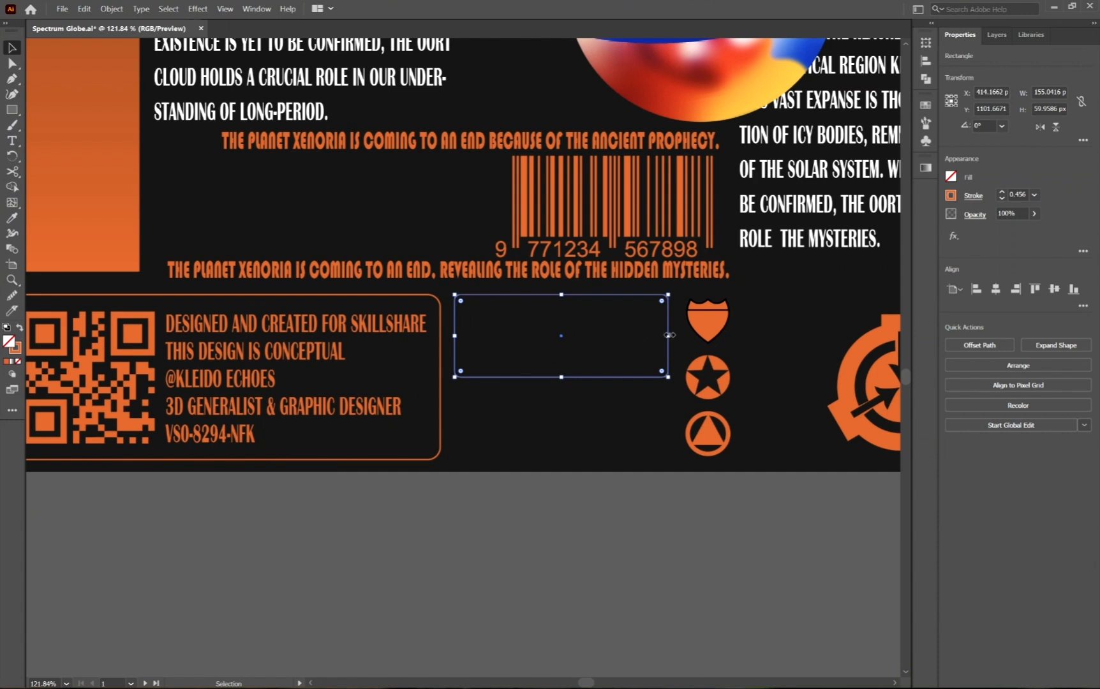
{"action": "key", "text": "m"}
Copy the small frame in place, narrow the copy to about 58 px wide, and give it a solid orange fill without a stroke
{"action": "key", "text": "ctrl+c"}
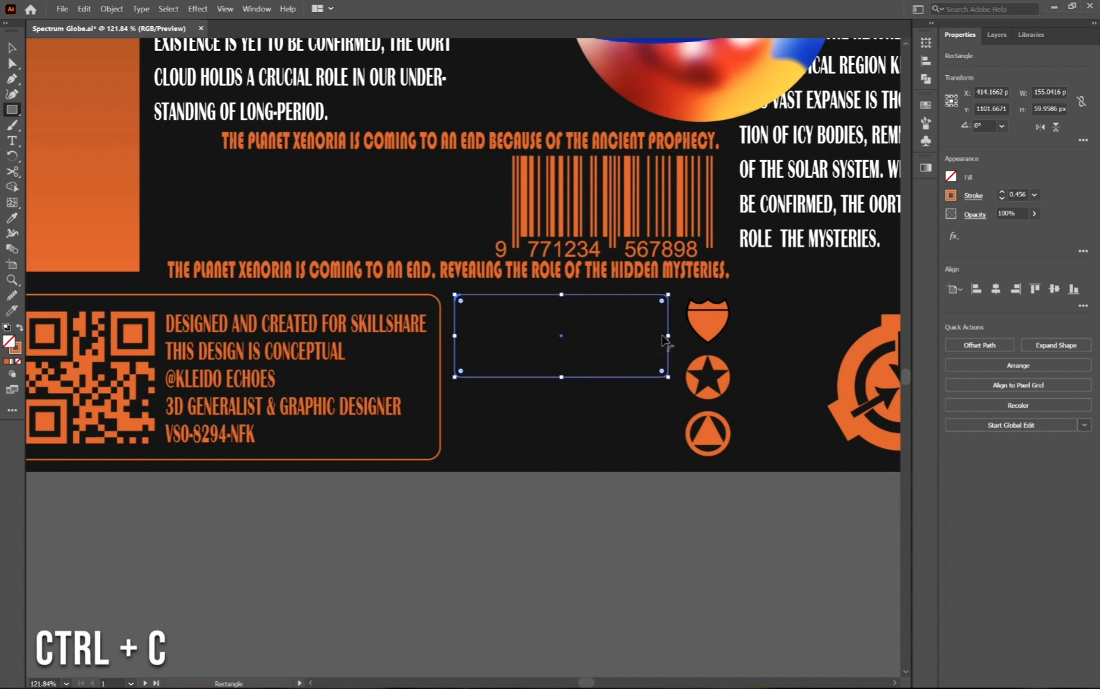
{"action": "key", "text": "ctrl+shift+v"}
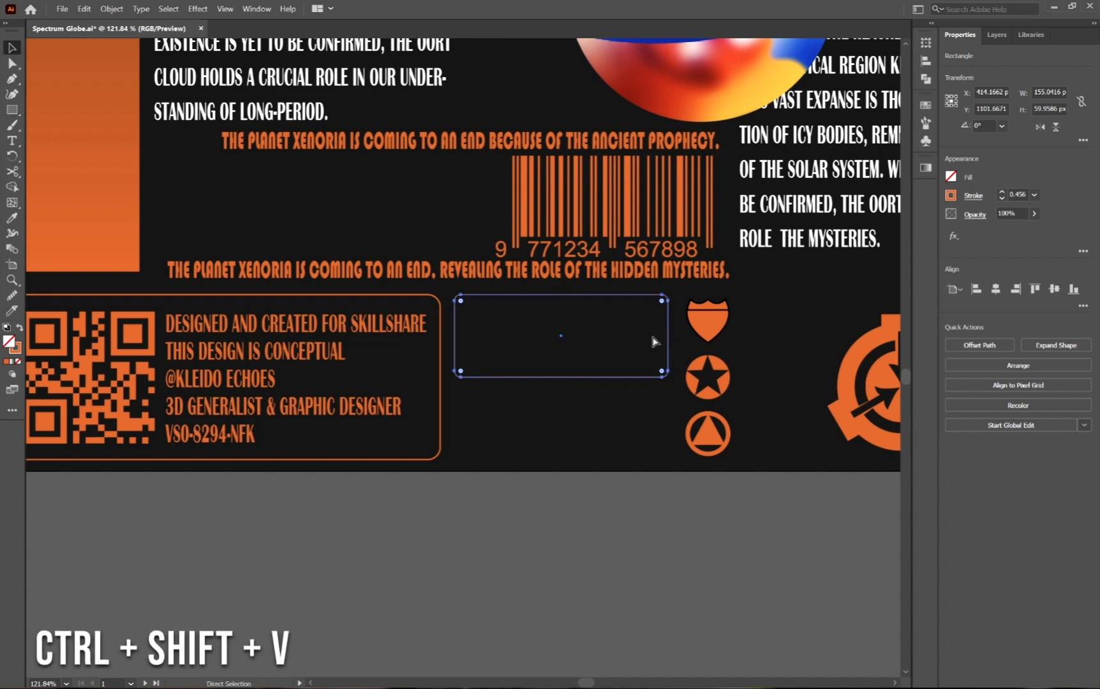
{"action": "left_click_drag", "start_coordinate": [663, 342], "coordinate": [534, 343]}
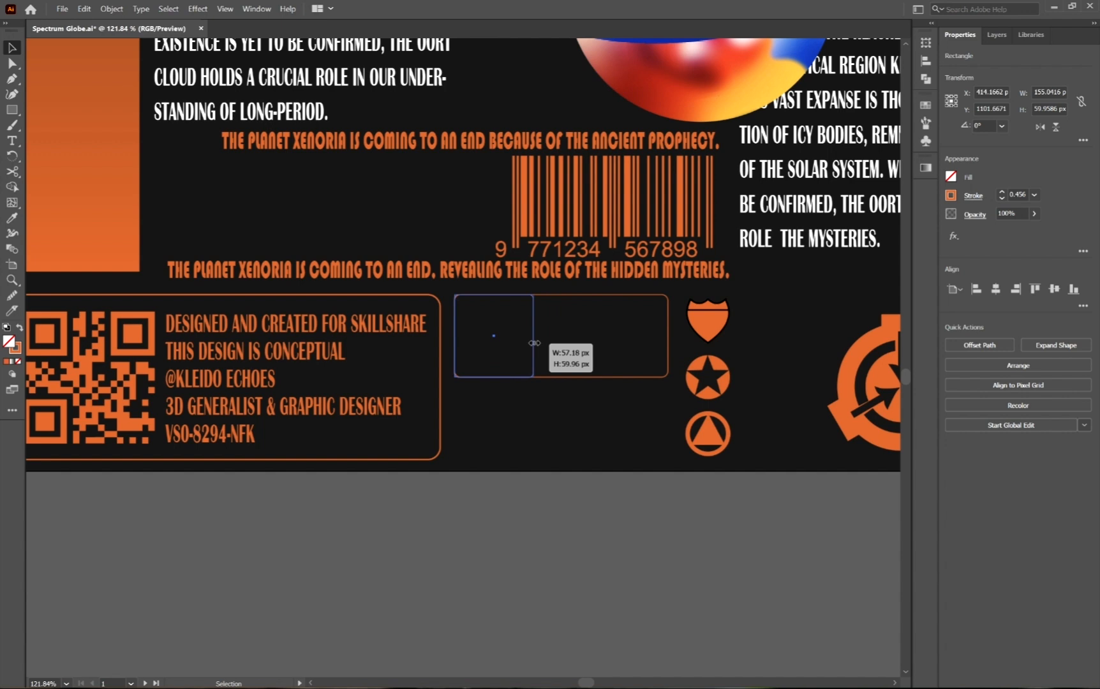
{"action": "left_click_drag", "start_coordinate": [533, 343], "coordinate": [535, 345]}
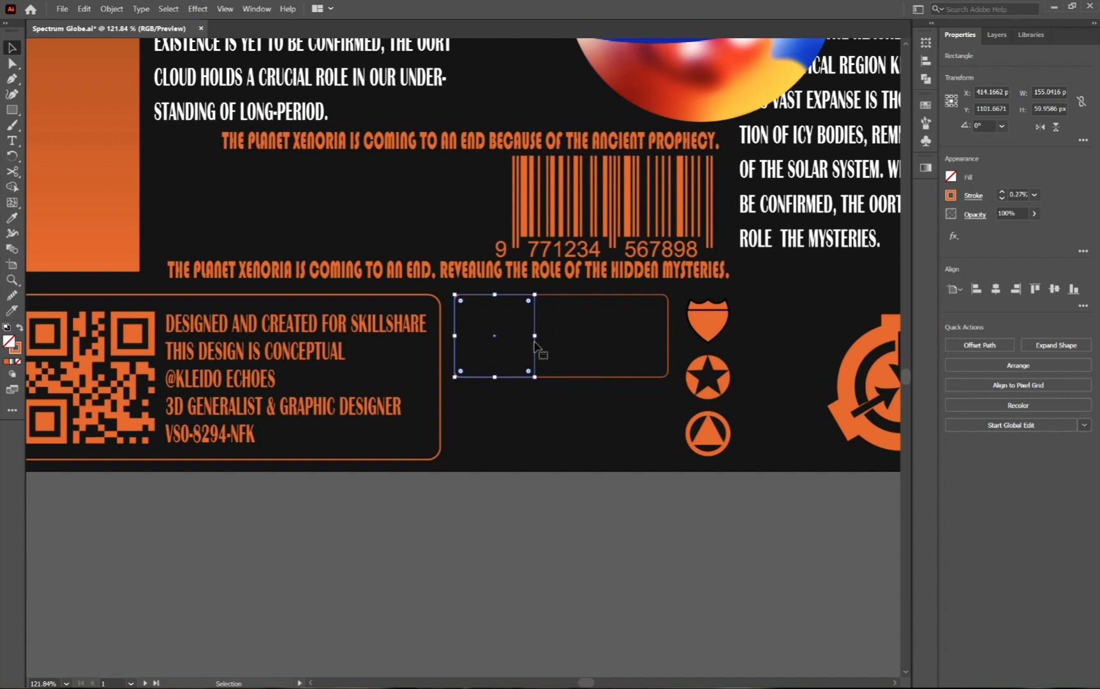
{"action": "key", "text": "comma"}
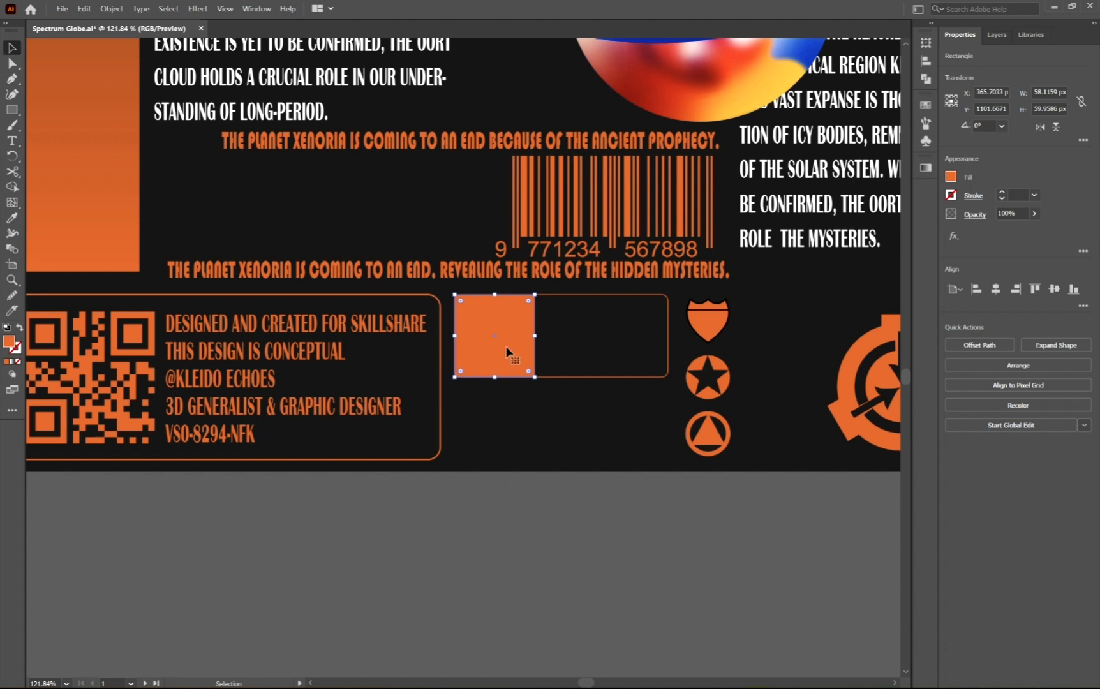
Draw a horizontal line about 99 px long across the middle of the small frame's empty part and give it an orange stroke
{"action": "key", "text": "backslash"}
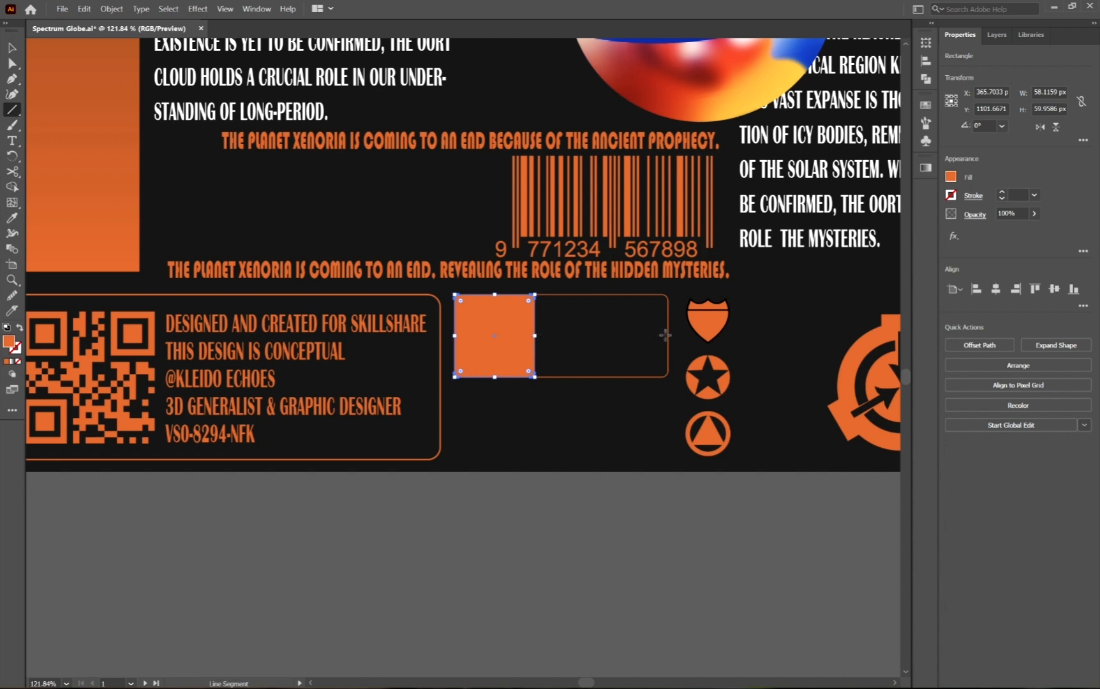
{"action": "left_click_drag", "start_coordinate": [667, 335], "coordinate": [531, 335]}
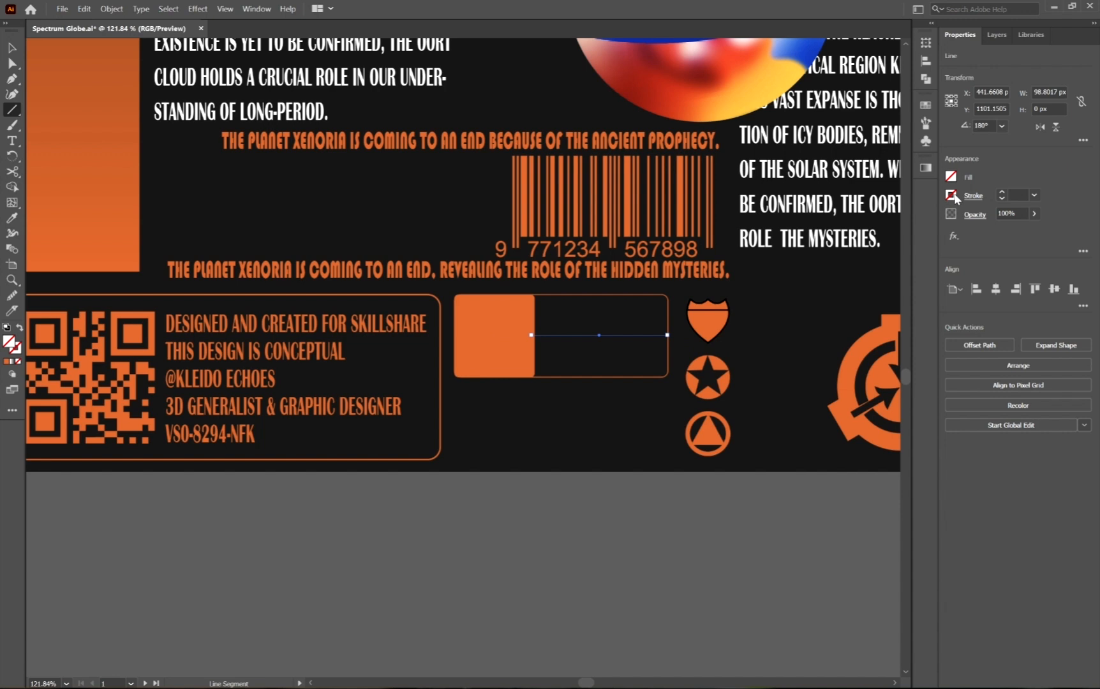
{"action": "left_click", "coordinate": [951, 195]}
{"action": "left_click", "coordinate": [838, 241]}
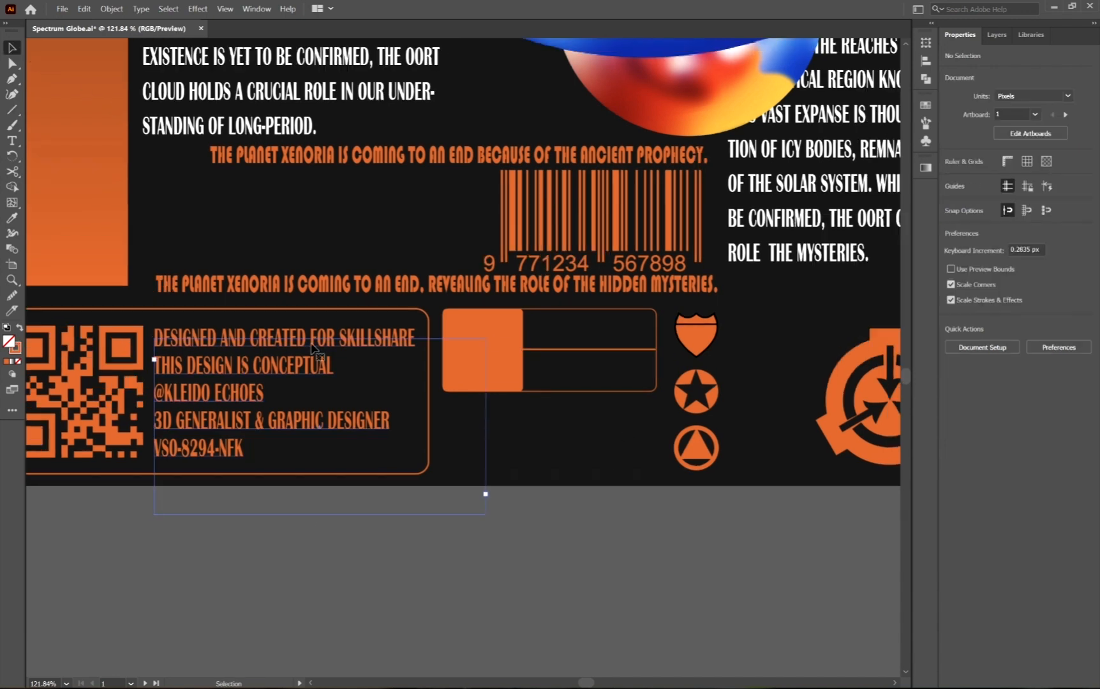
Copy the word "Skillshare" from the credits text and place it as separate text above the small frame's dividing line
{"action": "left_click", "coordinate": [330, 340]}
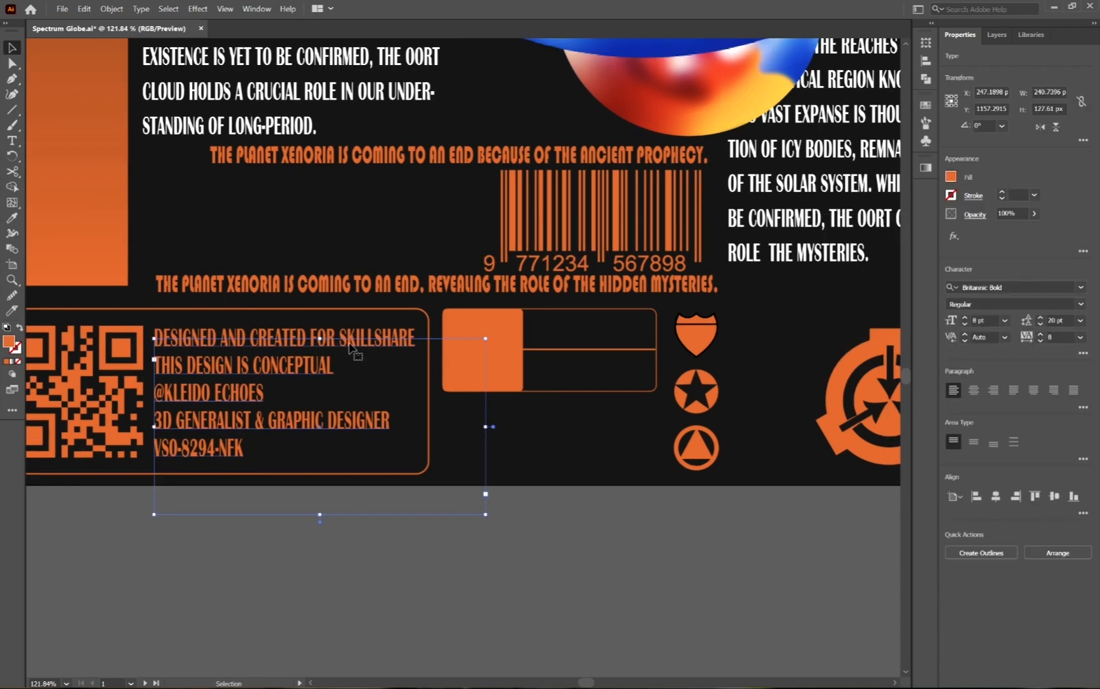
{"action": "double_click", "coordinate": [349, 344]}
{"action": "left_click_drag", "start_coordinate": [340, 341], "coordinate": [416, 344]}
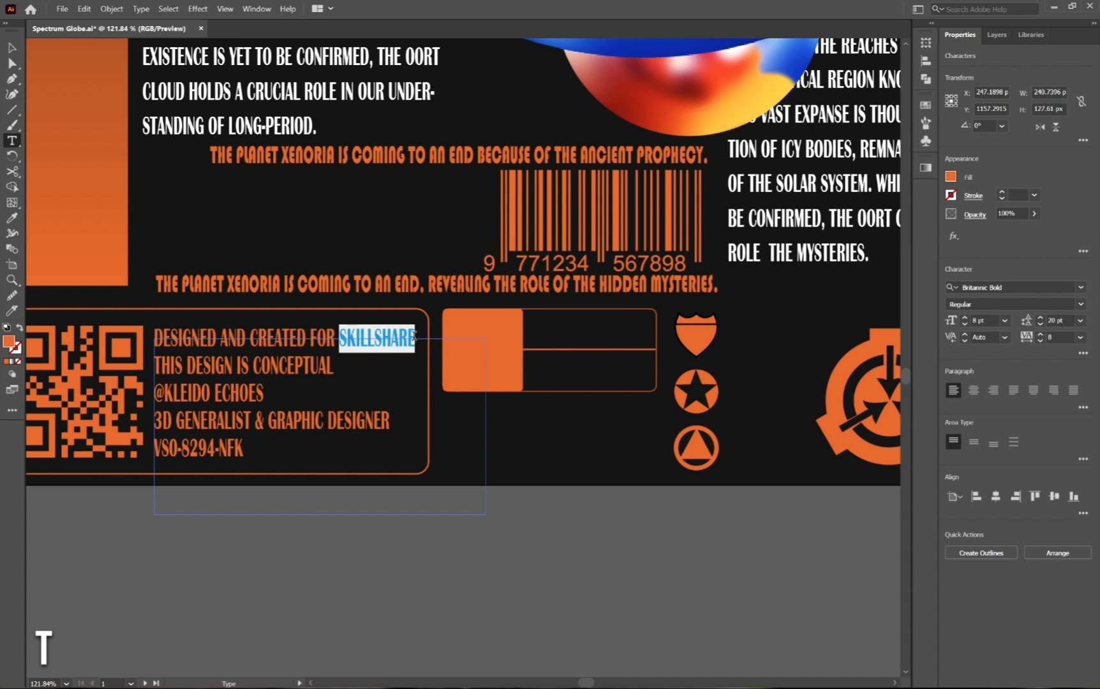
{"action": "key", "text": "ctrl+c"}
{"action": "left_click", "coordinate": [12, 48]}
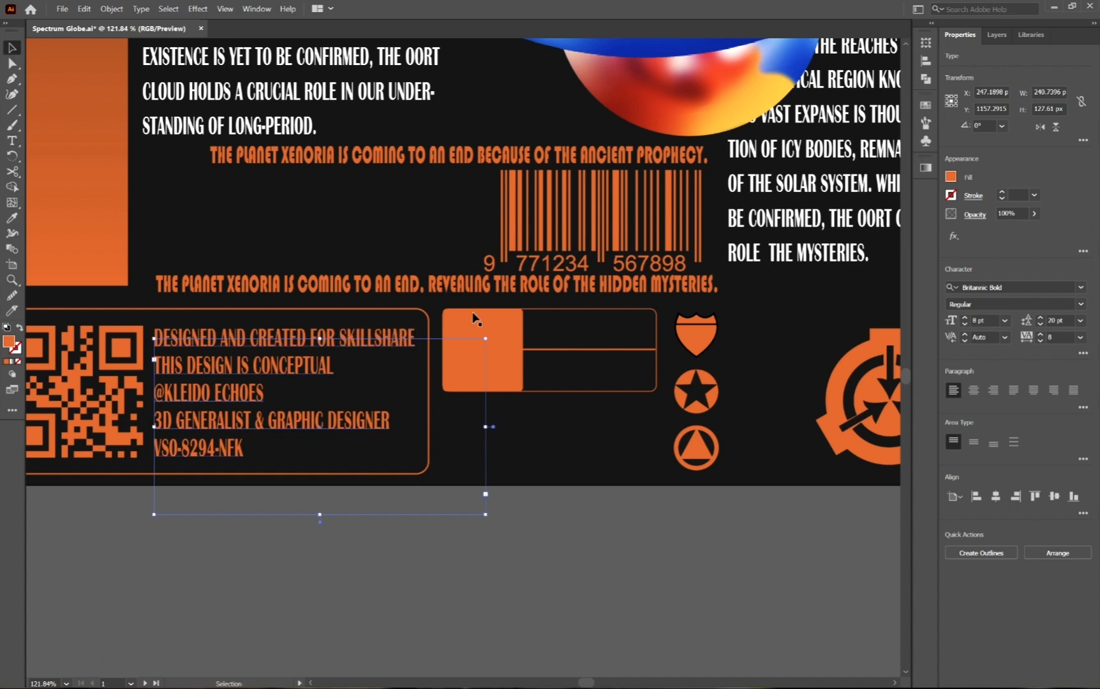
{"action": "left_click", "coordinate": [555, 338]}
{"action": "key", "text": "ctrl+v"}
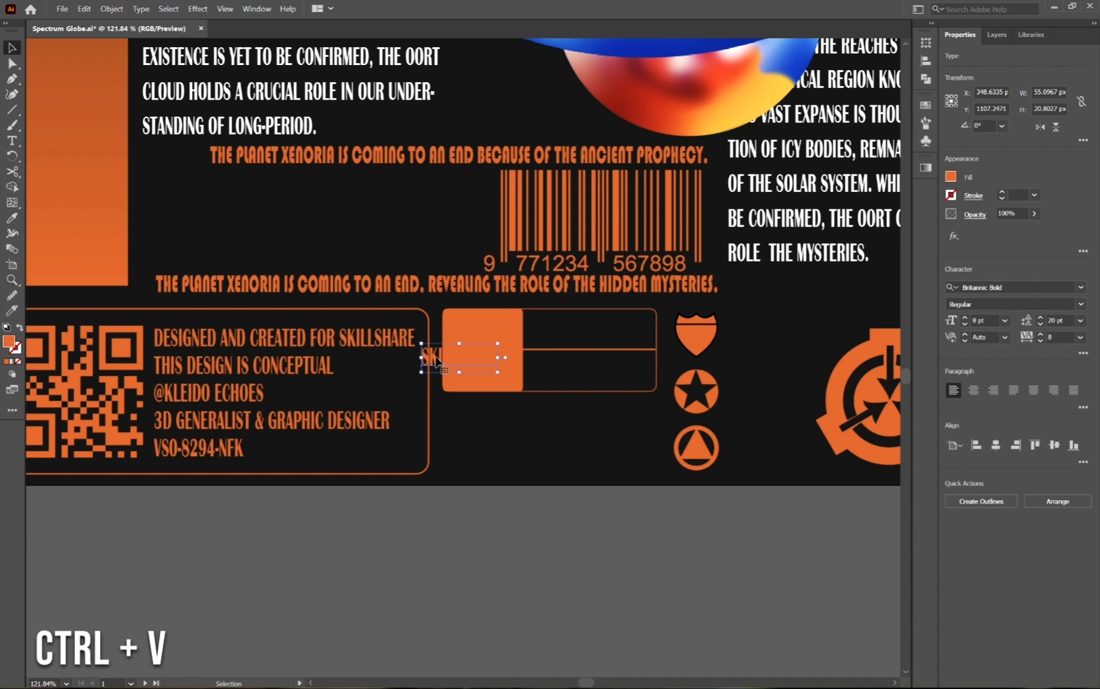
{"action": "left_click_drag", "start_coordinate": [438, 362], "coordinate": [547, 336]}
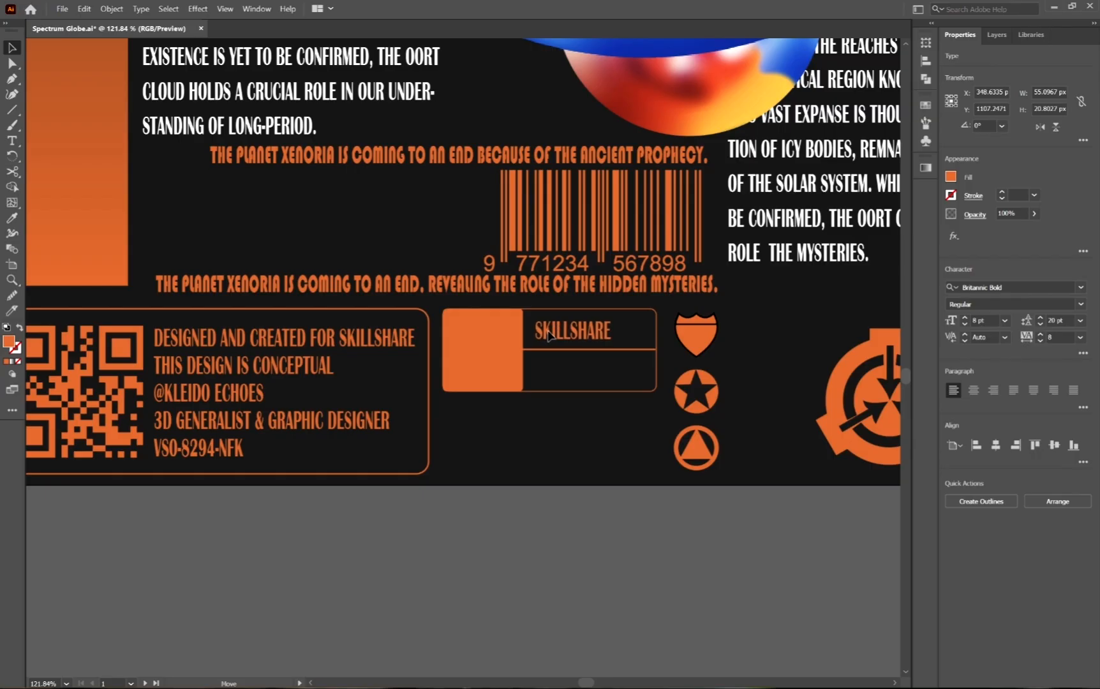
{"action": "left_click", "coordinate": [549, 337]}
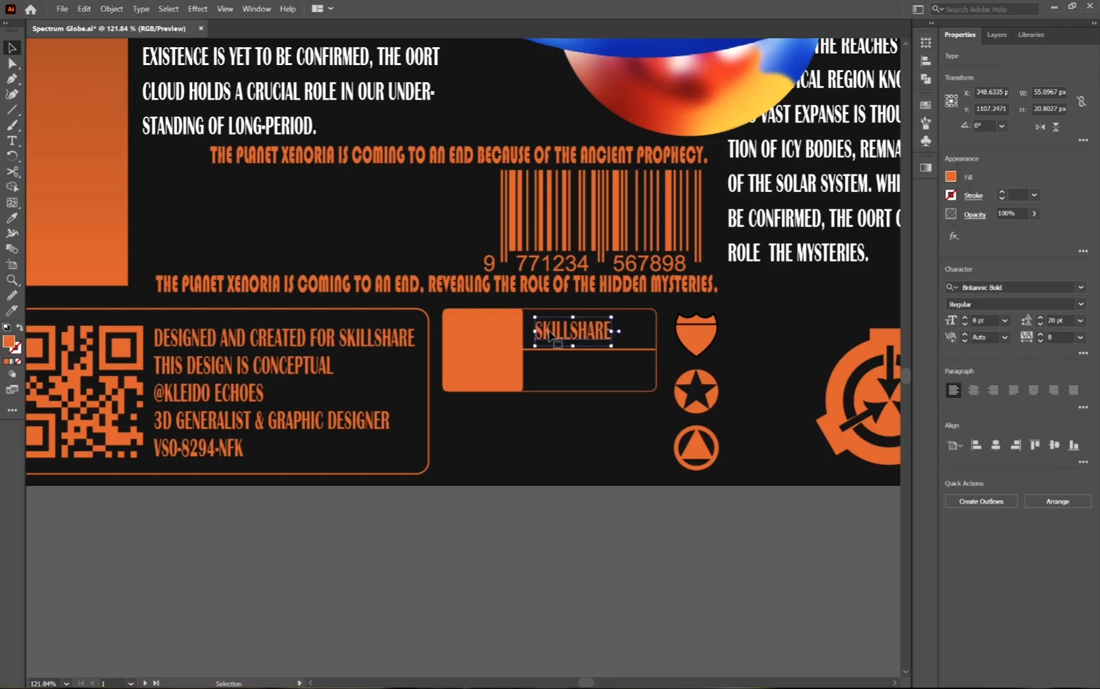
Duplicate the "Skillshare" text below the small frame's dividing line and change the copy to "COLLECTION"
{"action": "left_click_drag", "start_coordinate": [553, 337], "coordinate": [566, 373]}
{"action": "double_click", "coordinate": [566, 371]}
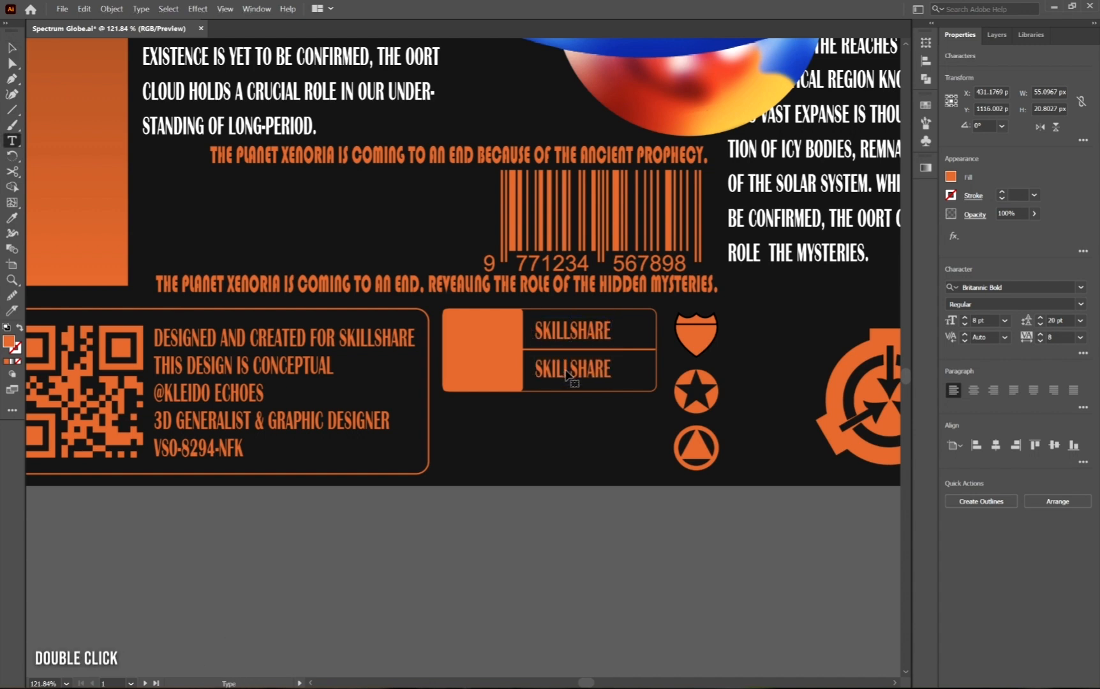
{"action": "double_click", "coordinate": [566, 371]}
{"action": "type", "text": "C"}
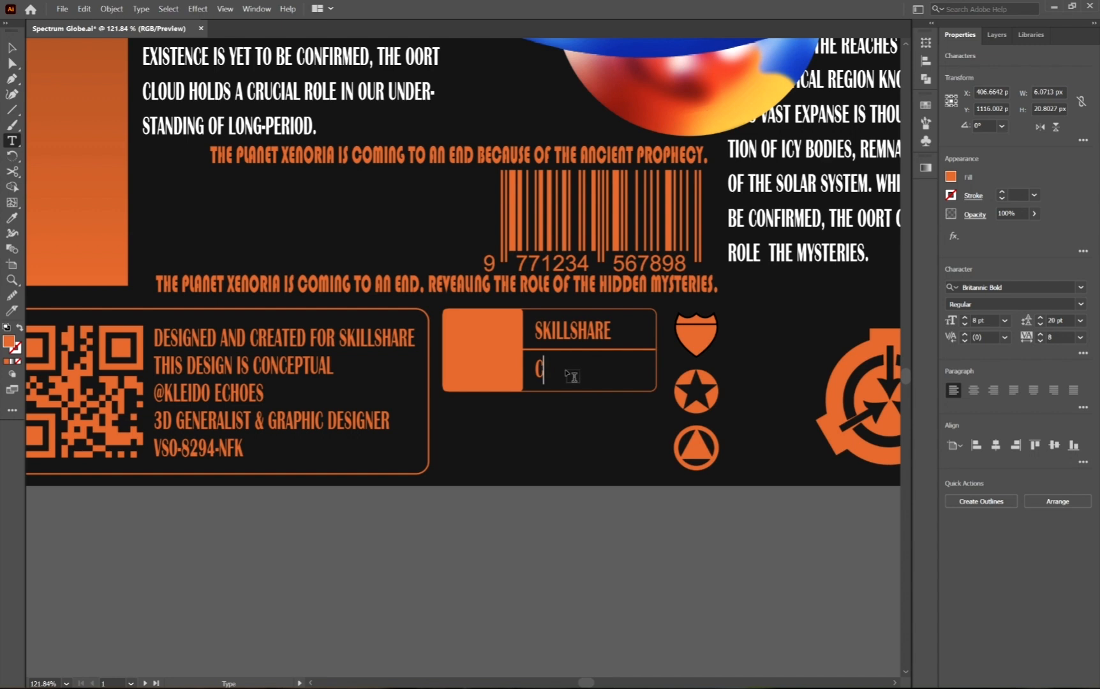
{"action": "type", "text": "OLLECTION"}
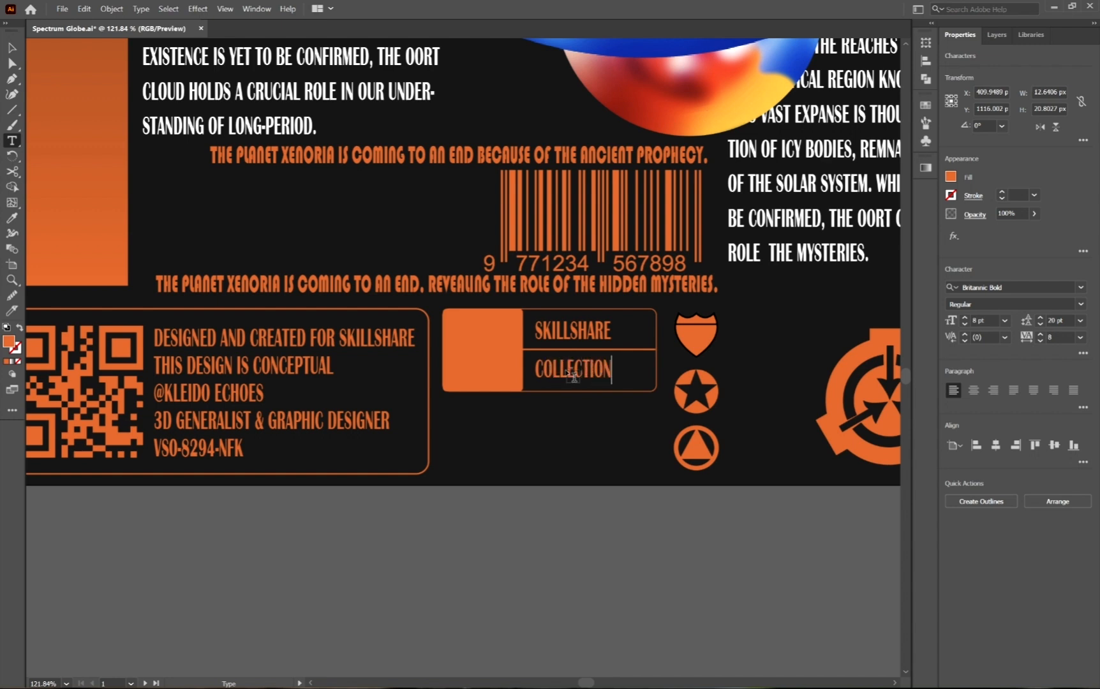
{"action": "key", "text": "Escape"}
{"action": "left_click", "coordinate": [619, 531]}
Reduce the lower tagline's text area to about 10 px high and narrow the small label frame with its divider to about 137 px wide
{"action": "left_click", "coordinate": [476, 285]}
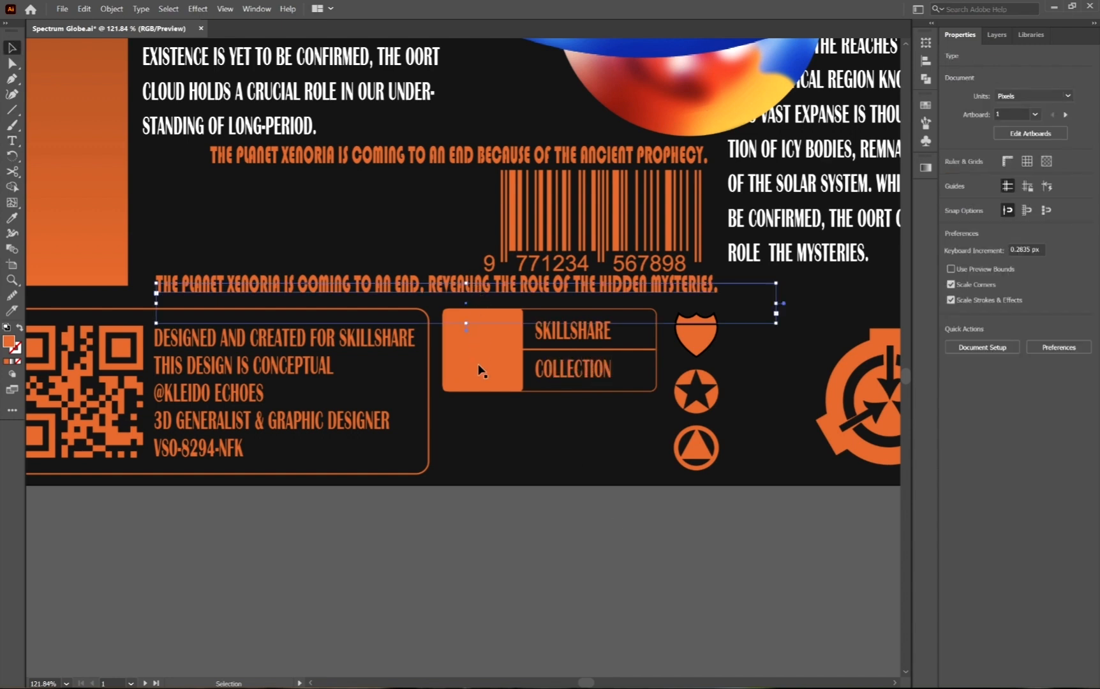
{"action": "left_click_drag", "start_coordinate": [465, 323], "coordinate": [466, 297]}
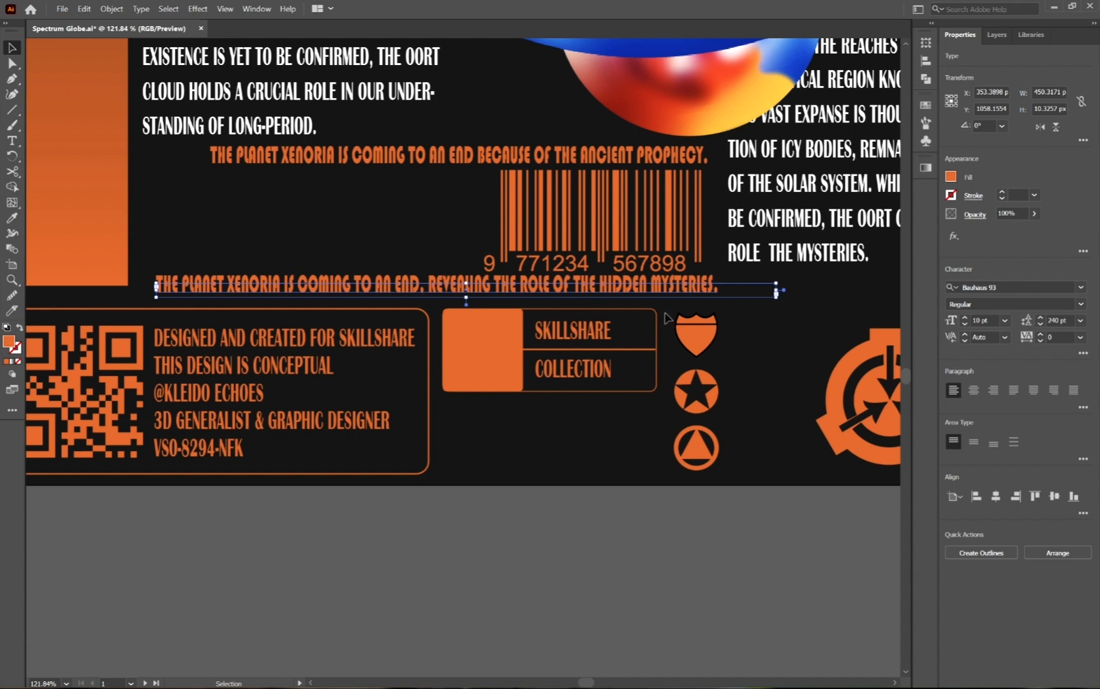
{"action": "left_click", "coordinate": [621, 378]}
{"action": "left_click_drag", "start_coordinate": [655, 349], "coordinate": [631, 355]}
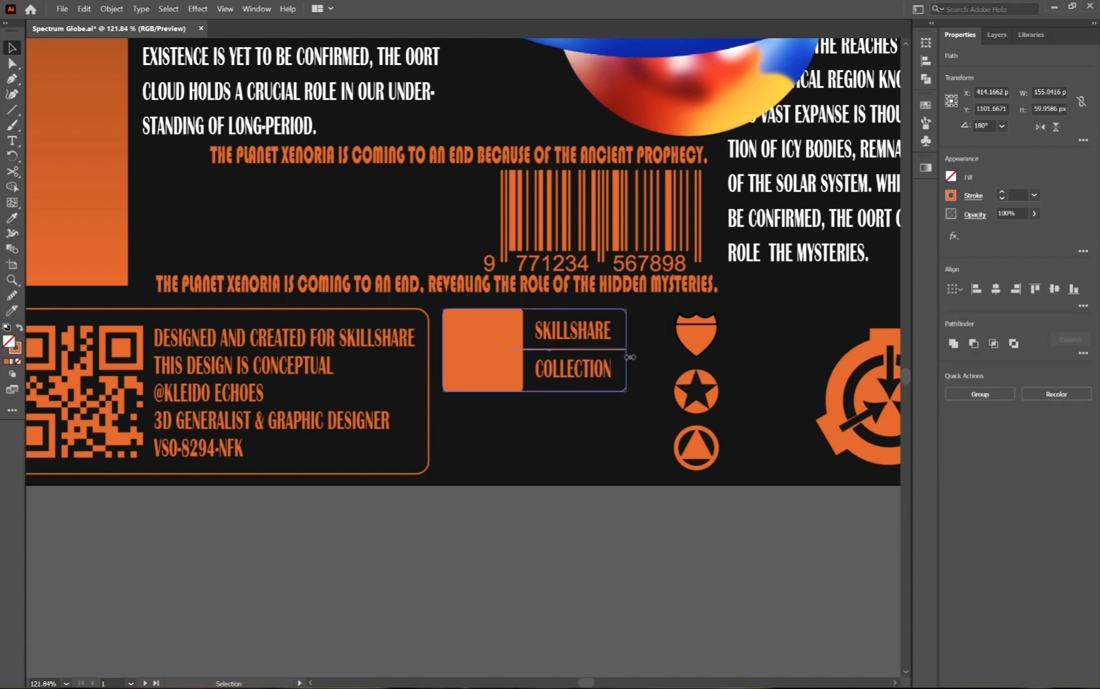
{"action": "left_click", "coordinate": [522, 410]}
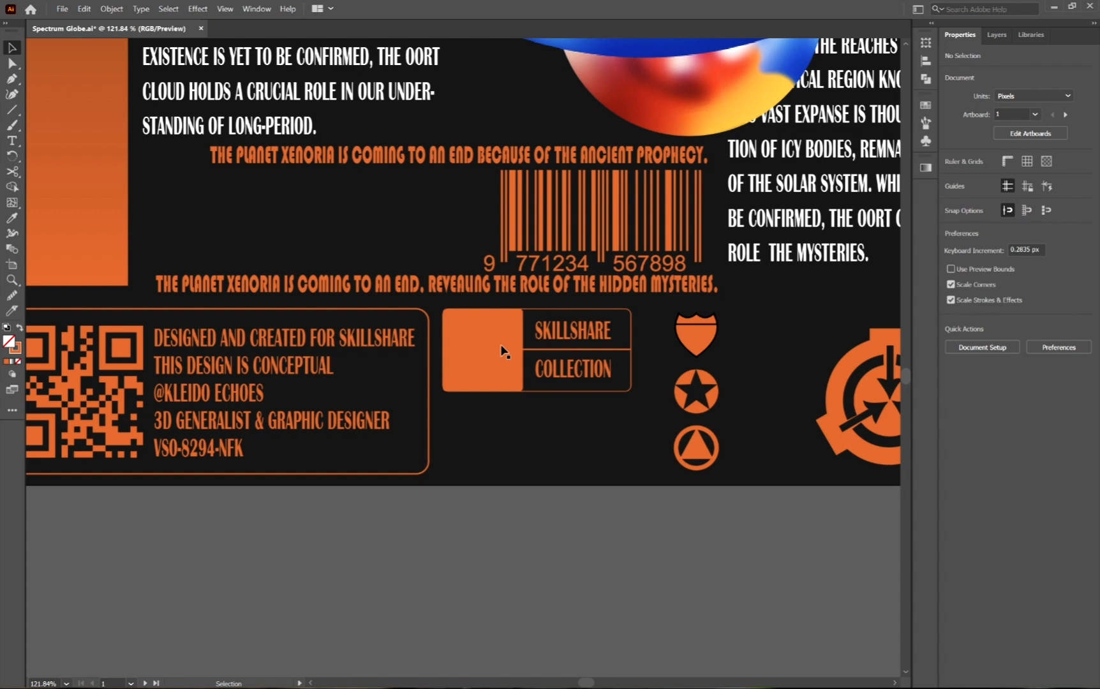
Add the text "AG" in a text area of about 40 × 45 px over the orange block
{"action": "key", "text": "t"}
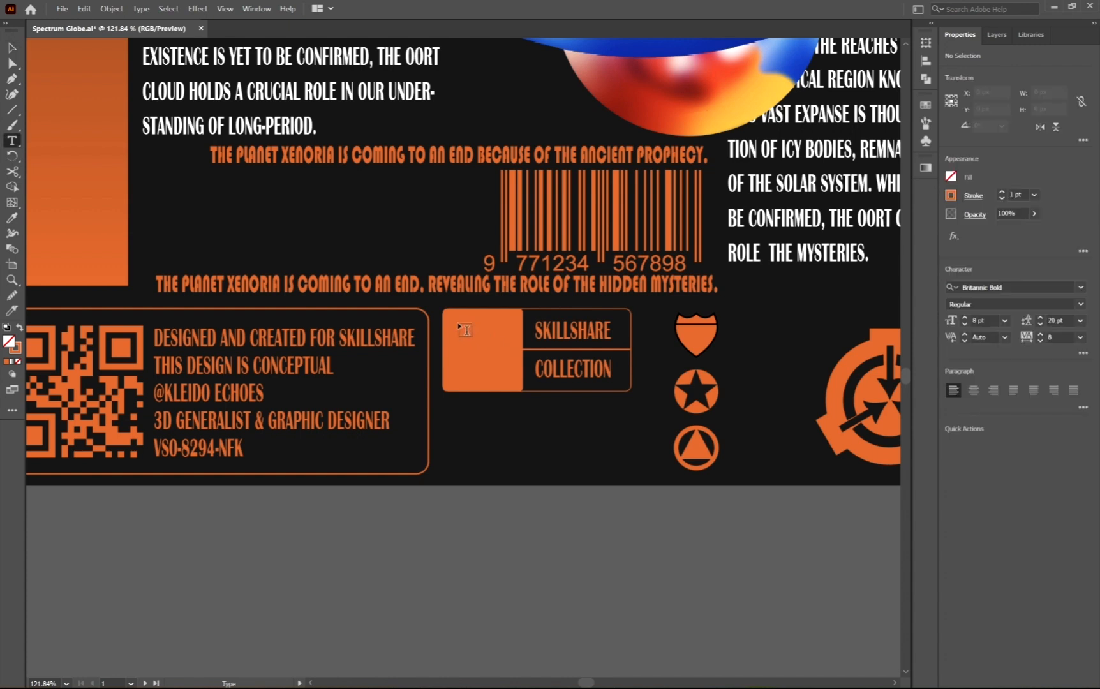
{"action": "left_click_drag", "start_coordinate": [457, 319], "coordinate": [515, 382]}
{"action": "type", "text": "A"}
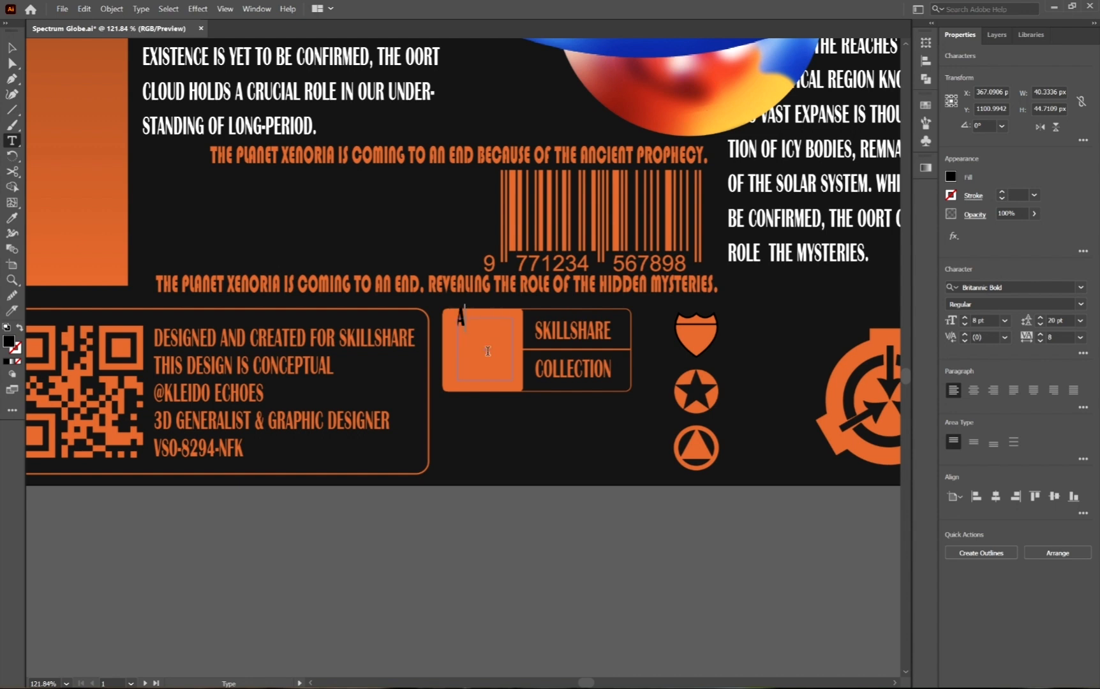
{"action": "type", "text": "G"}
{"action": "left_click", "coordinate": [12, 48]}
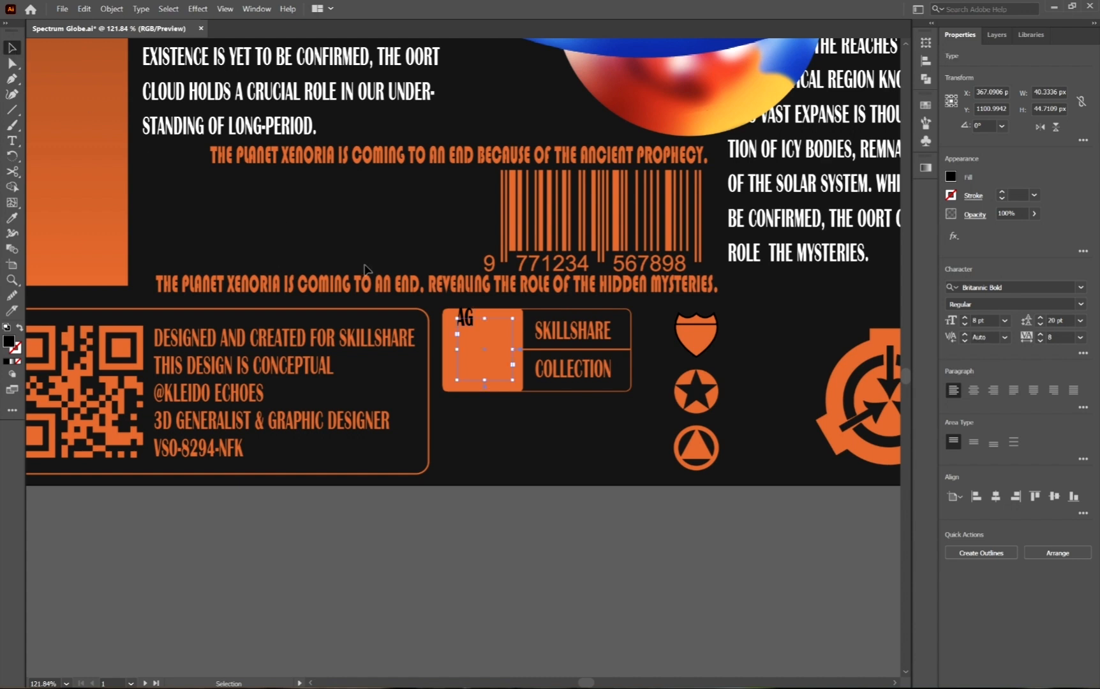
Enlarge the "AG" text until it nearly fills the orange block and centre it there
{"action": "key", "text": "ctrl+shift+period"}
{"action": "key", "text": "ctrl+shift+period"}
{"action": "key", "text": "ctrl+shift+period"}
{"action": "key", "text": "ctrl+shift+period"}
{"action": "key", "text": "ctrl+shift+period"}
{"action": "key", "text": "ctrl+shift+period"}
{"action": "key", "text": "ctrl+shift+period"}
{"action": "key", "text": "ctrl+shift+period"}
{"action": "key", "text": "ctrl+shift+period"}
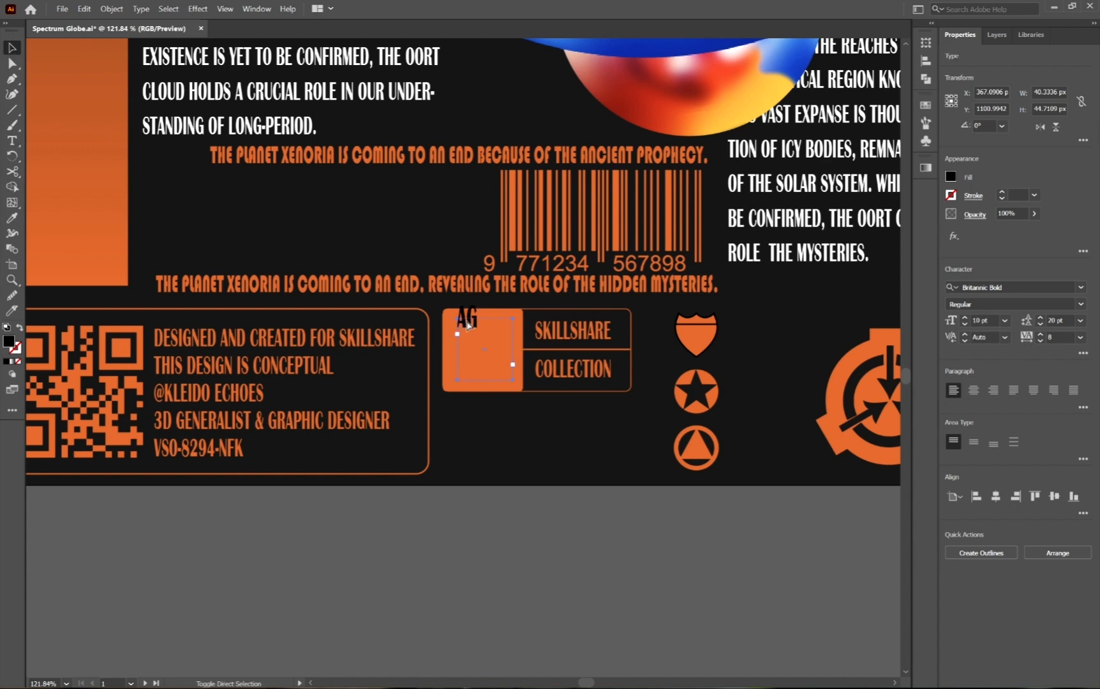
{"action": "left_click_drag", "start_coordinate": [468, 325], "coordinate": [487, 368]}
Expand the "AG" text together with the orange block and combine them into a compound path so the letters are cut out
{"action": "left_click", "coordinate": [514, 314], "text": "shift"}
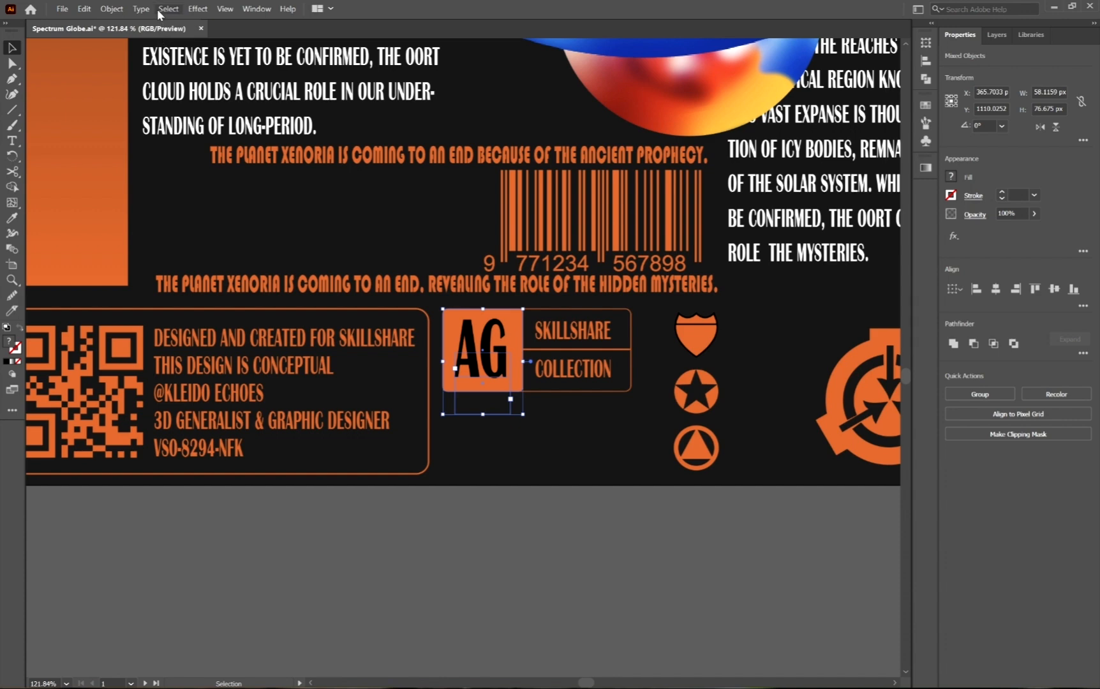
{"action": "left_click", "coordinate": [112, 9]}
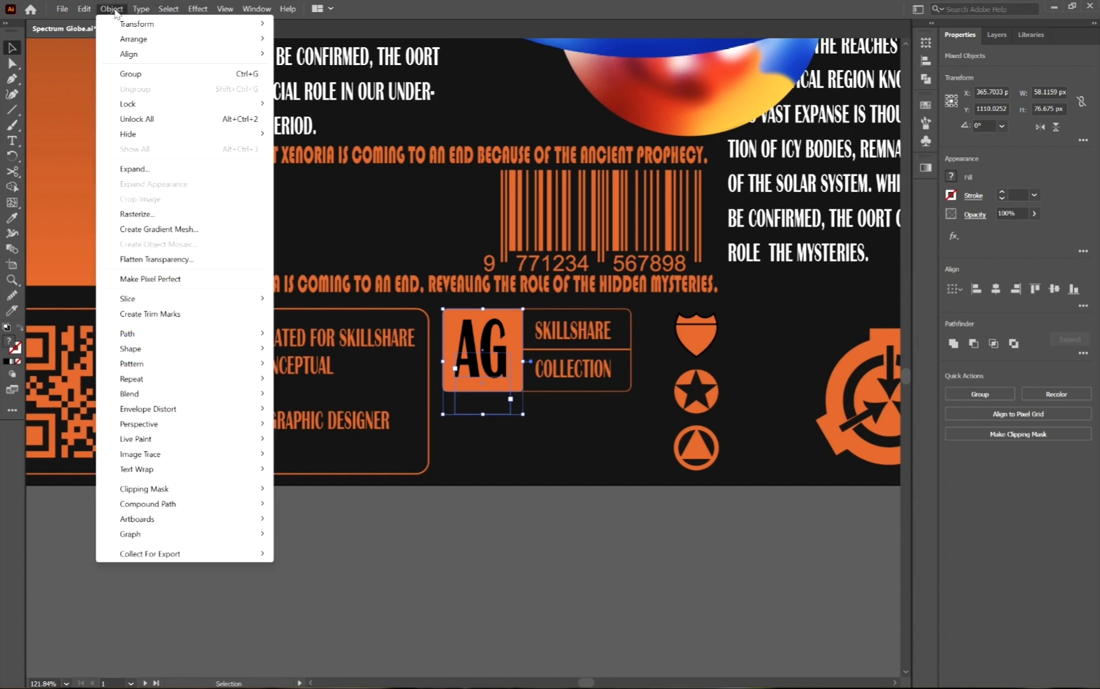
{"action": "left_click", "coordinate": [125, 168]}
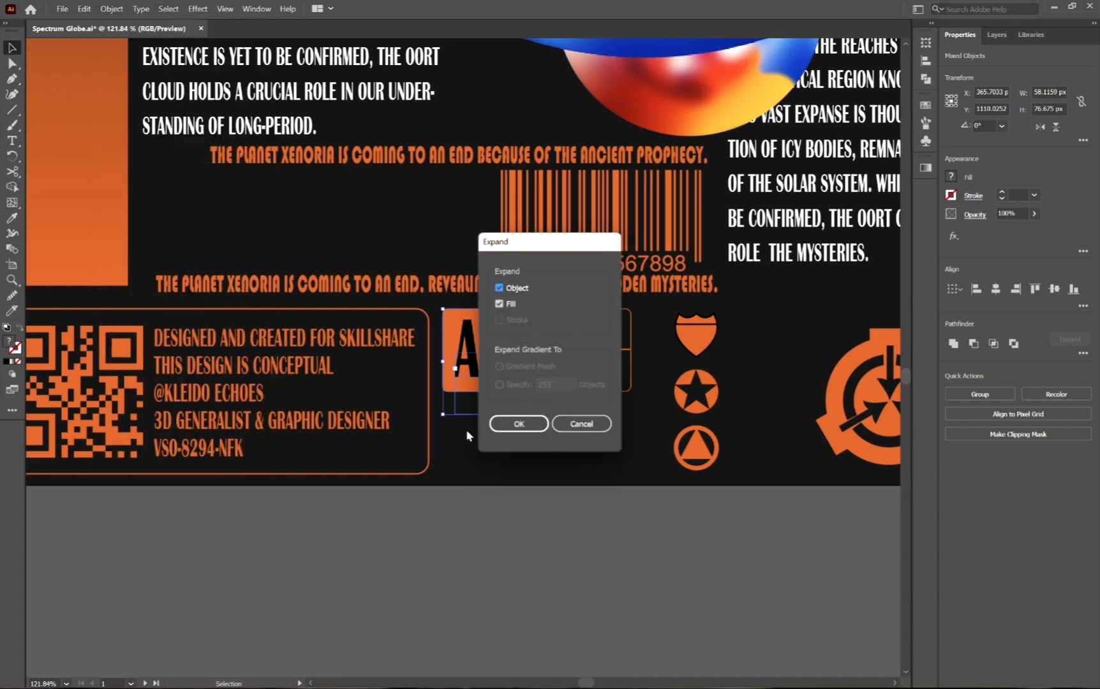
{"action": "left_click", "coordinate": [519, 425]}
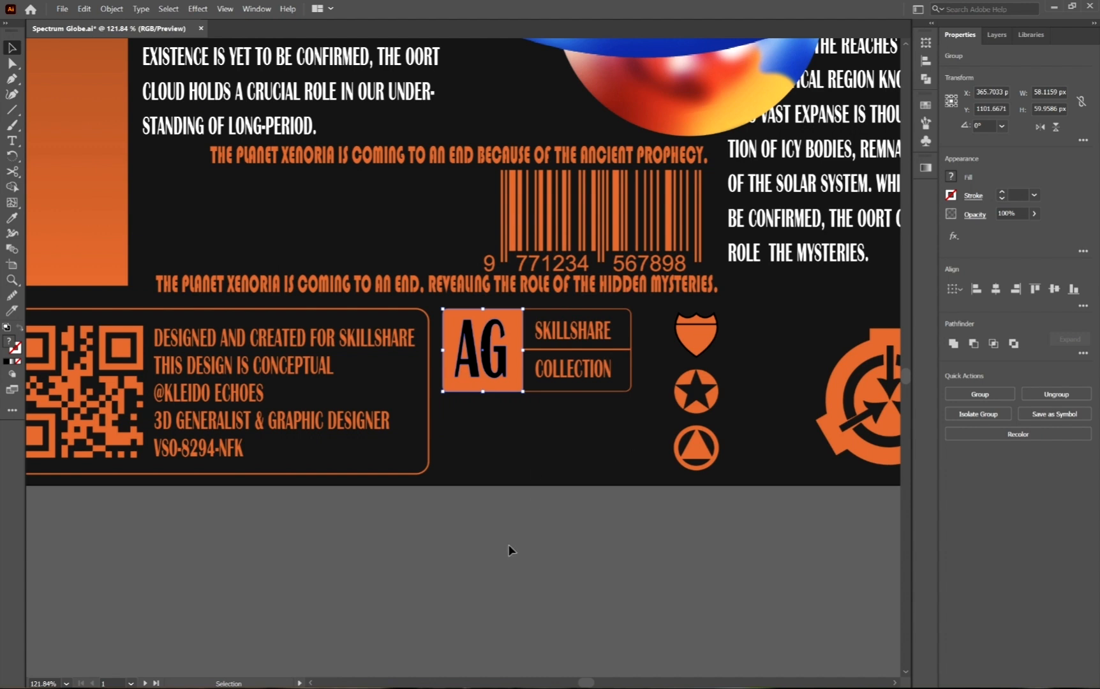
{"action": "key", "text": "a"}
{"action": "key", "text": "ctrl+8"}
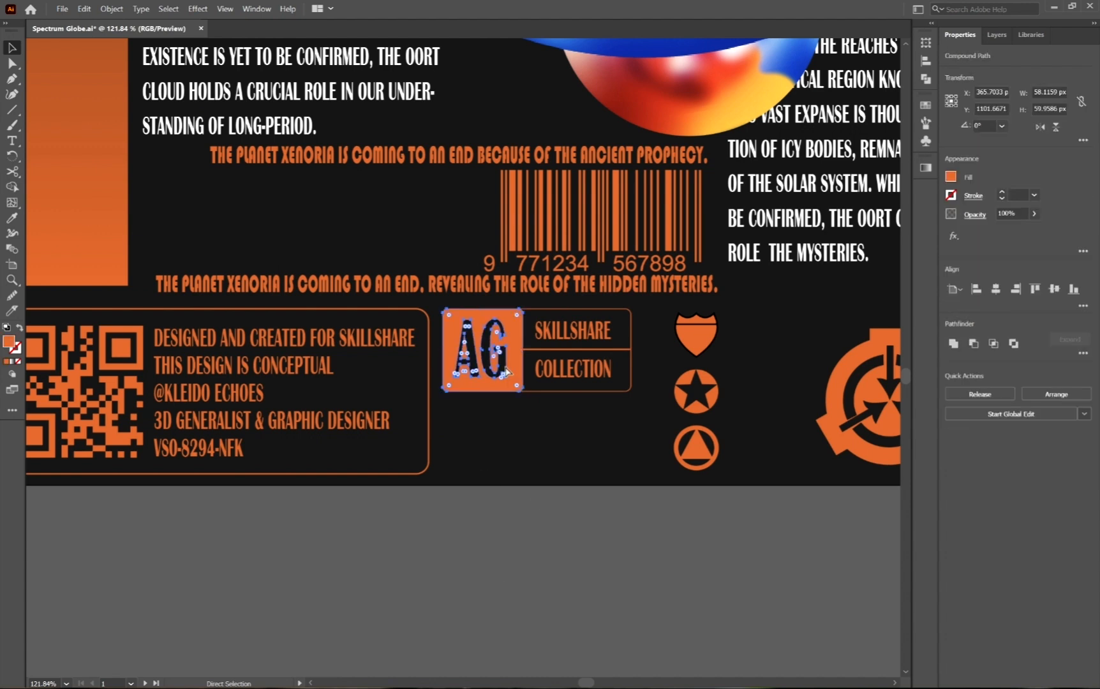
{"action": "key", "text": "v"}
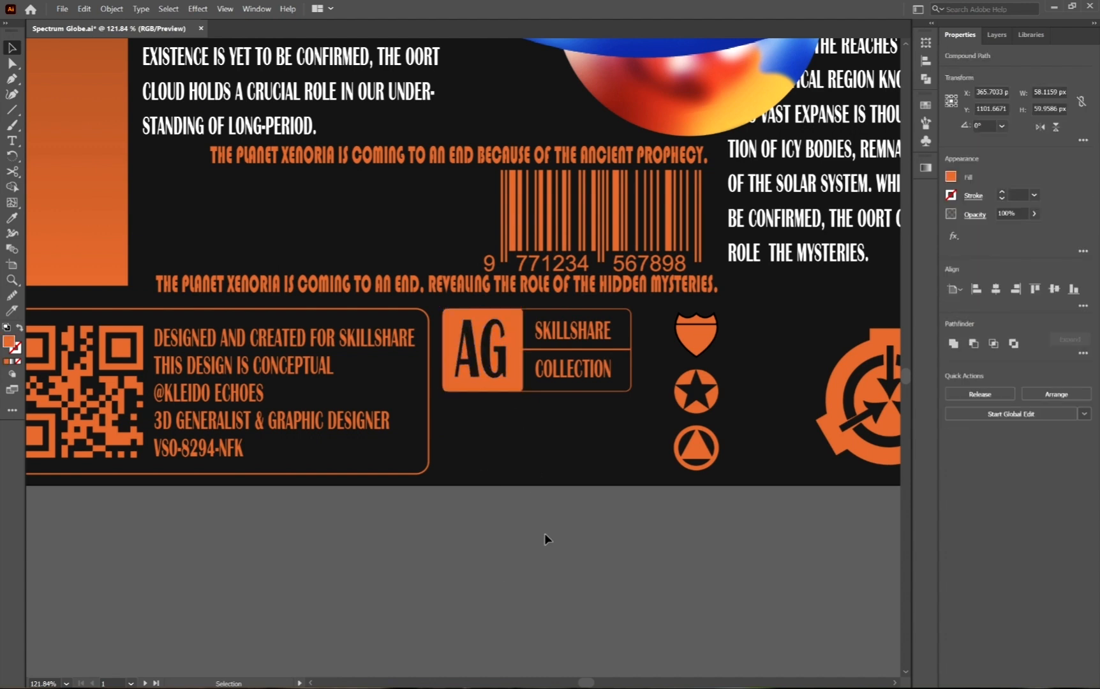
Undo the compound path, the expansion and the move of "AG" back to editable text
{"action": "left_click", "coordinate": [544, 532]}
{"action": "key", "text": "space"}
{"action": "left_click_drag", "start_coordinate": [535, 468], "coordinate": [506, 471]}
{"action": "key", "text": "z"}
{"action": "left_click_drag", "start_coordinate": [506, 471], "coordinate": [498, 424]}
{"action": "key", "text": "ctrl+z"}
{"action": "key", "text": "ctrl+z"}
{"action": "key", "text": "ctrl+z"}
{"action": "key", "text": "ctrl+z"}
{"action": "key", "text": "ctrl+z"}
{"action": "key", "text": "ctrl+z"}
{"action": "key", "text": "ctrl+z"}
{"action": "key", "text": "ctrl+z"}
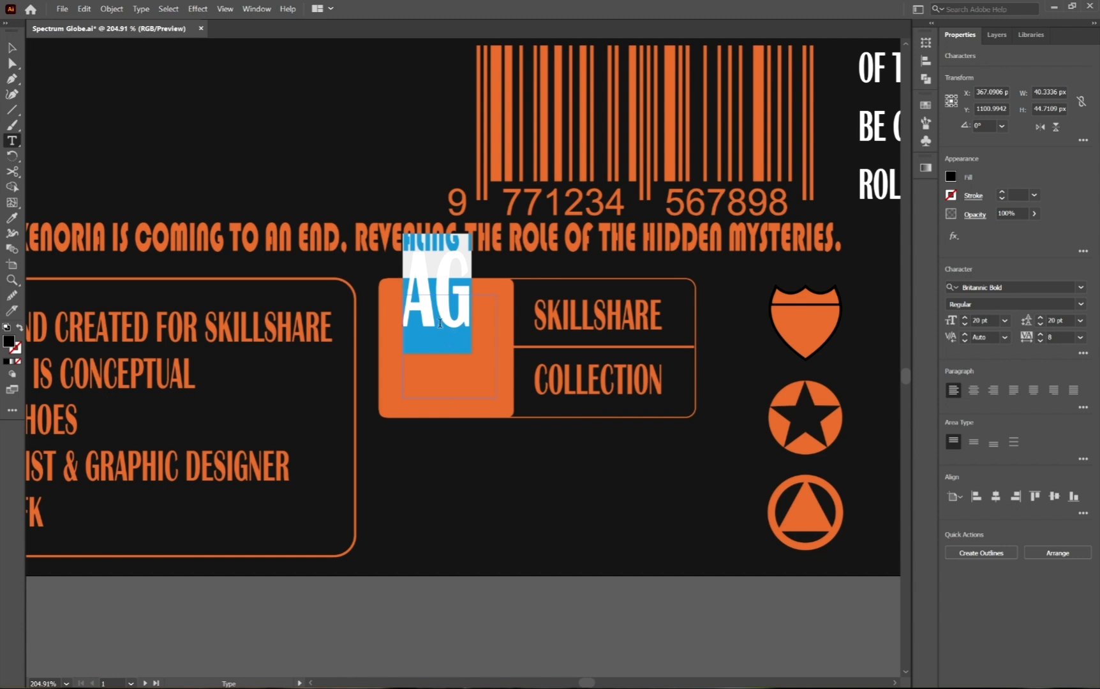
Delete the "A" from the text and place the remaining "G" in the orange block at 26 pt
{"action": "left_click_drag", "start_coordinate": [439, 323], "coordinate": [415, 317]}
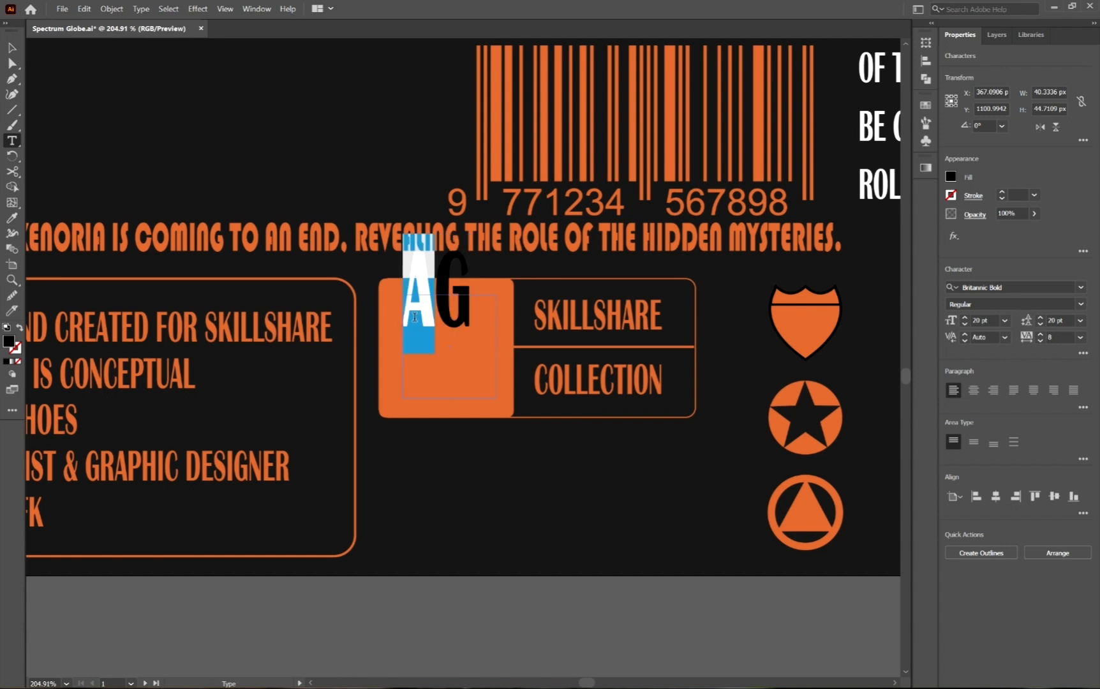
{"action": "left_click", "coordinate": [12, 47]}
{"action": "left_click_drag", "start_coordinate": [428, 316], "coordinate": [434, 378]}
{"action": "key", "text": "ctrl+shift+period"}
{"action": "key", "text": "ctrl+shift+period"}
{"action": "key", "text": "ctrl+shift+period"}
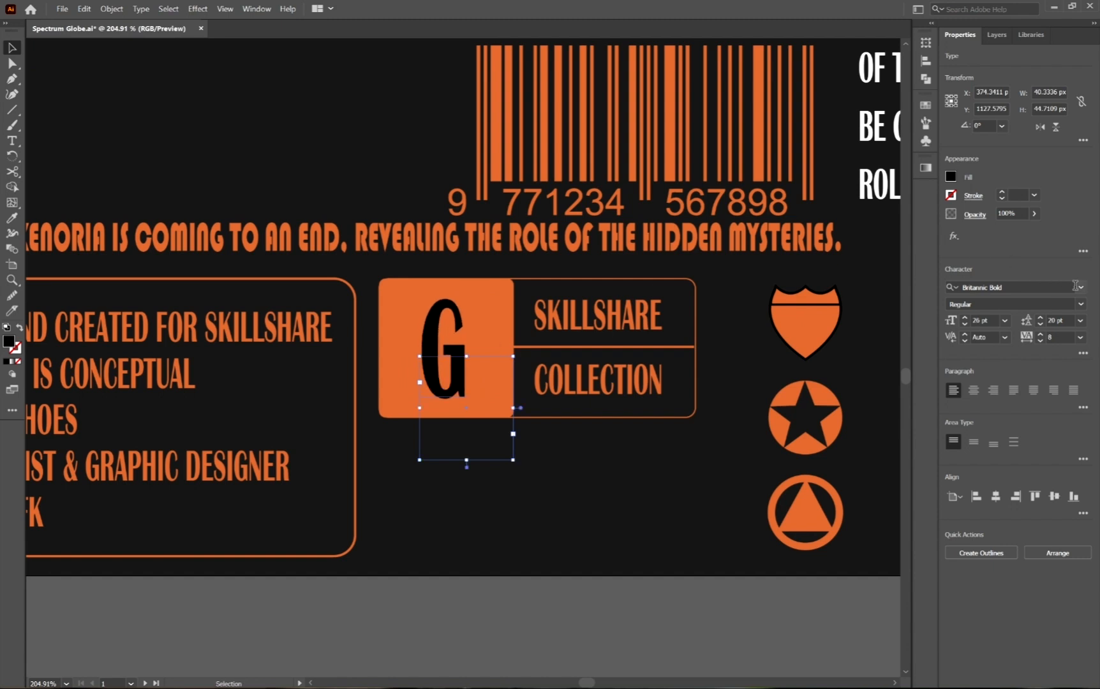
Set the "G" in the Elephant font and centre it in the orange block
{"action": "left_click", "coordinate": [1076, 286]}
{"action": "left_click", "coordinate": [1081, 287]}
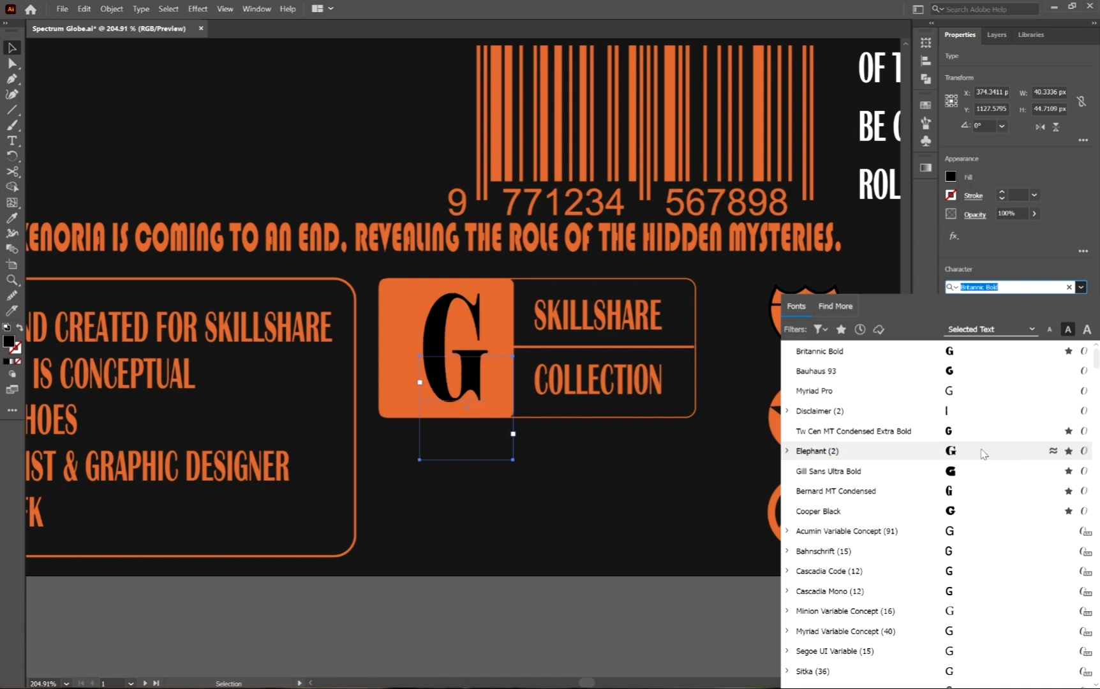
{"action": "left_click", "coordinate": [983, 454]}
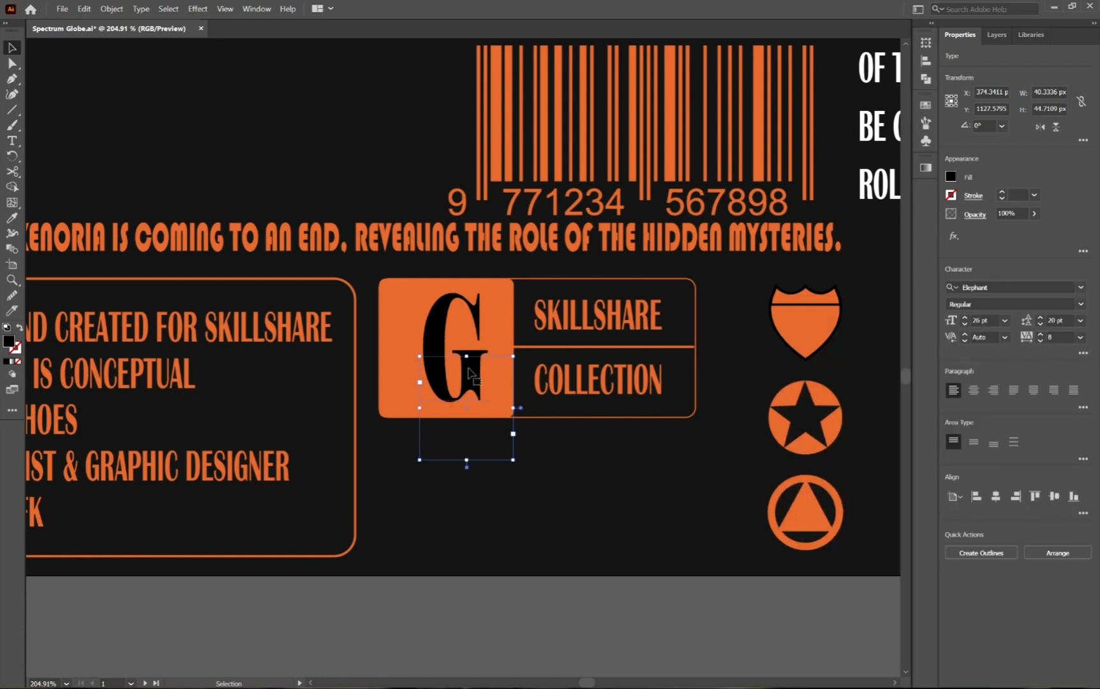
{"action": "left_click_drag", "start_coordinate": [469, 373], "coordinate": [457, 374]}
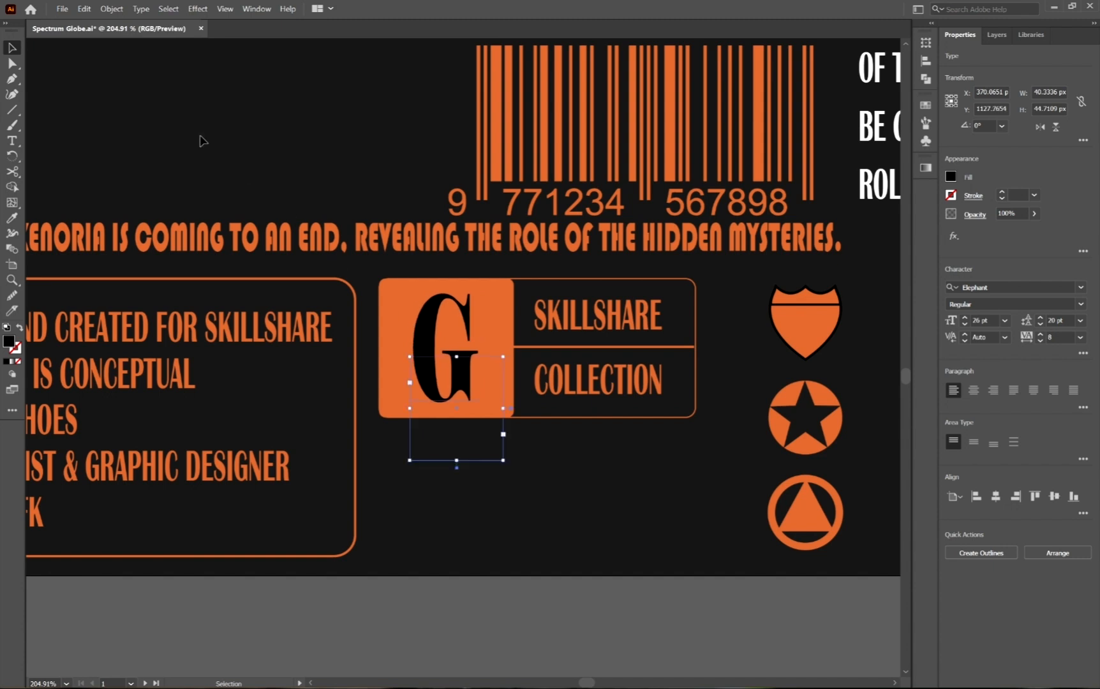
Expand the "G" to outlines and combine it with the orange block into a compound path so the letter is cut out
{"action": "left_click", "coordinate": [111, 9]}
{"action": "left_click", "coordinate": [133, 169]}
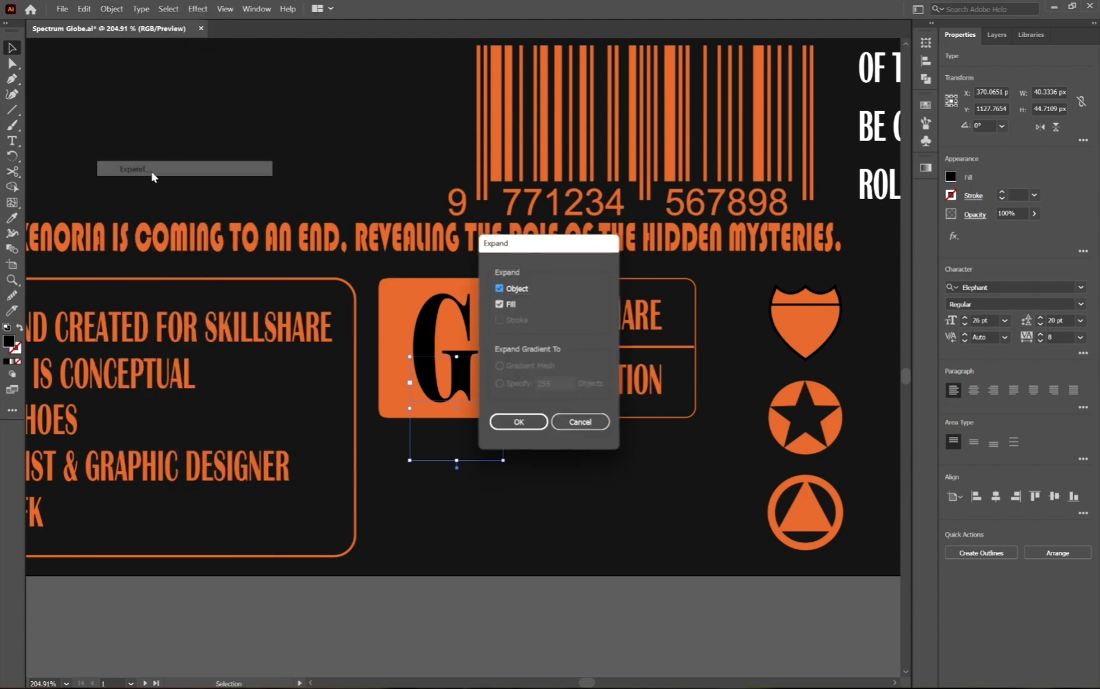
{"action": "left_click", "coordinate": [513, 419]}
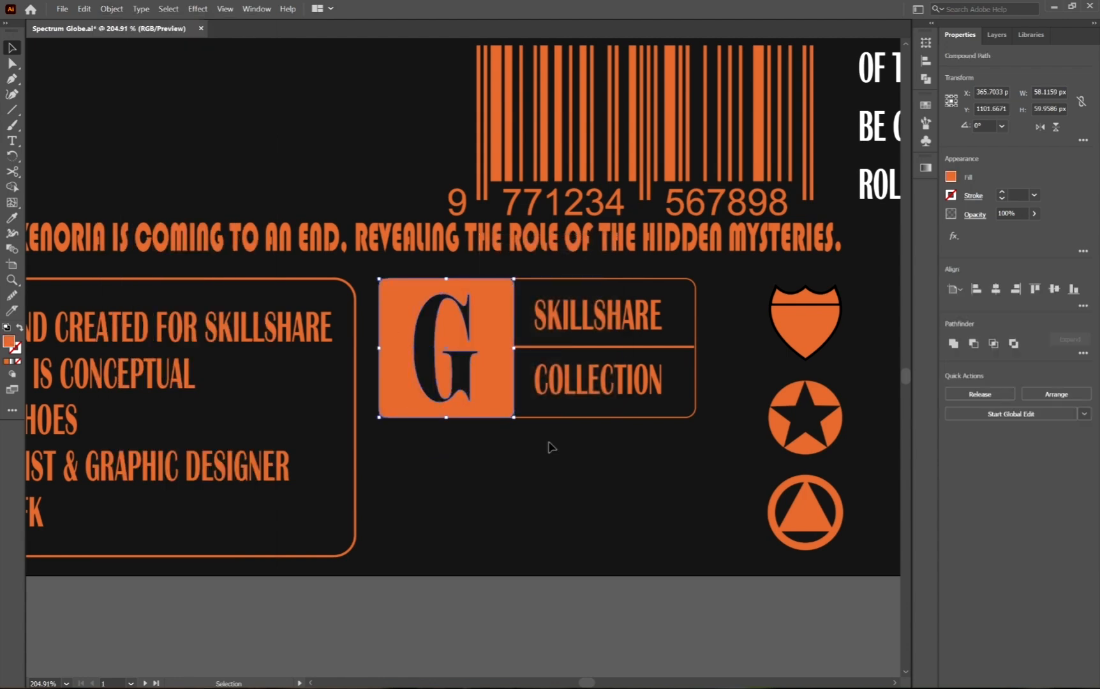
{"action": "left_click", "coordinate": [536, 509]}
Duplicate the label frame directly below the G label and resize the copy to about 137 × 50 px
{"action": "left_click_drag", "start_coordinate": [539, 497], "coordinate": [569, 451]}
{"action": "key", "text": "z"}
{"action": "key", "text": "v"}
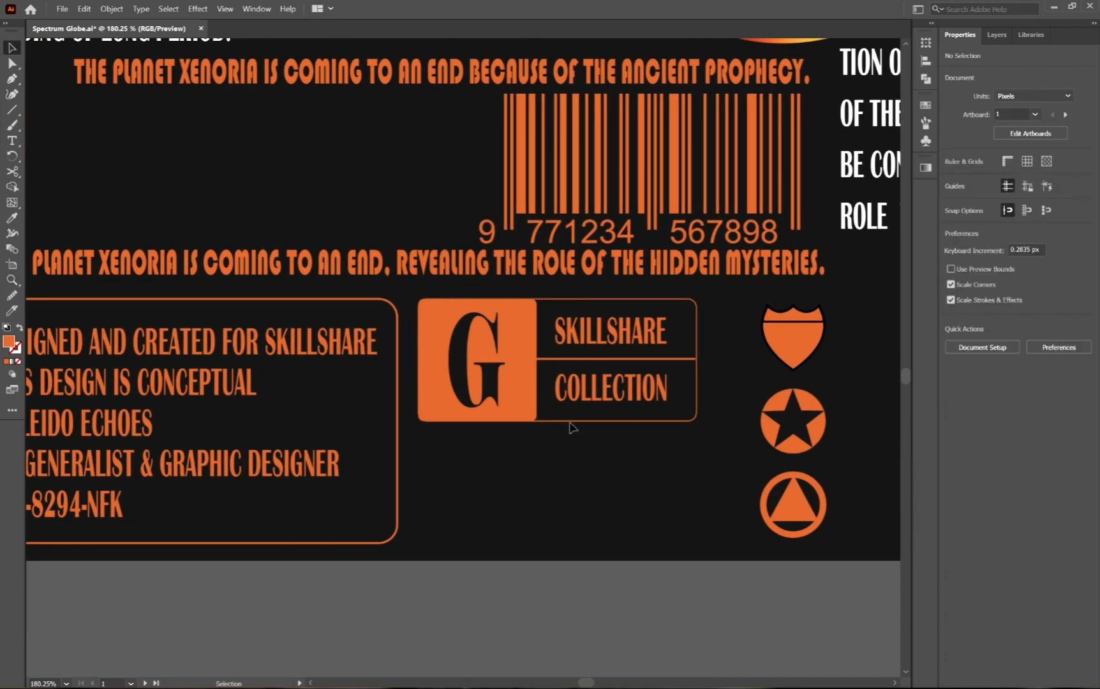
{"action": "left_click", "coordinate": [571, 421]}
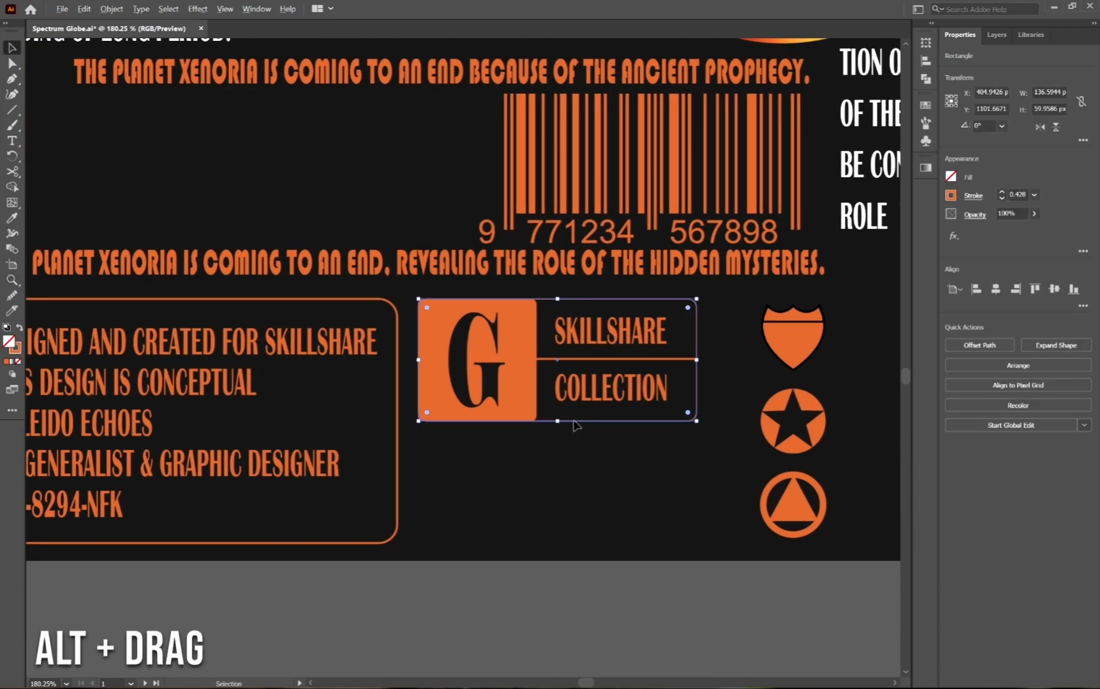
{"action": "left_click_drag", "start_coordinate": [572, 421], "coordinate": [559, 539]}
{"action": "scroll", "coordinate": [574, 606], "scroll_direction": "down", "scroll_amount": 4}
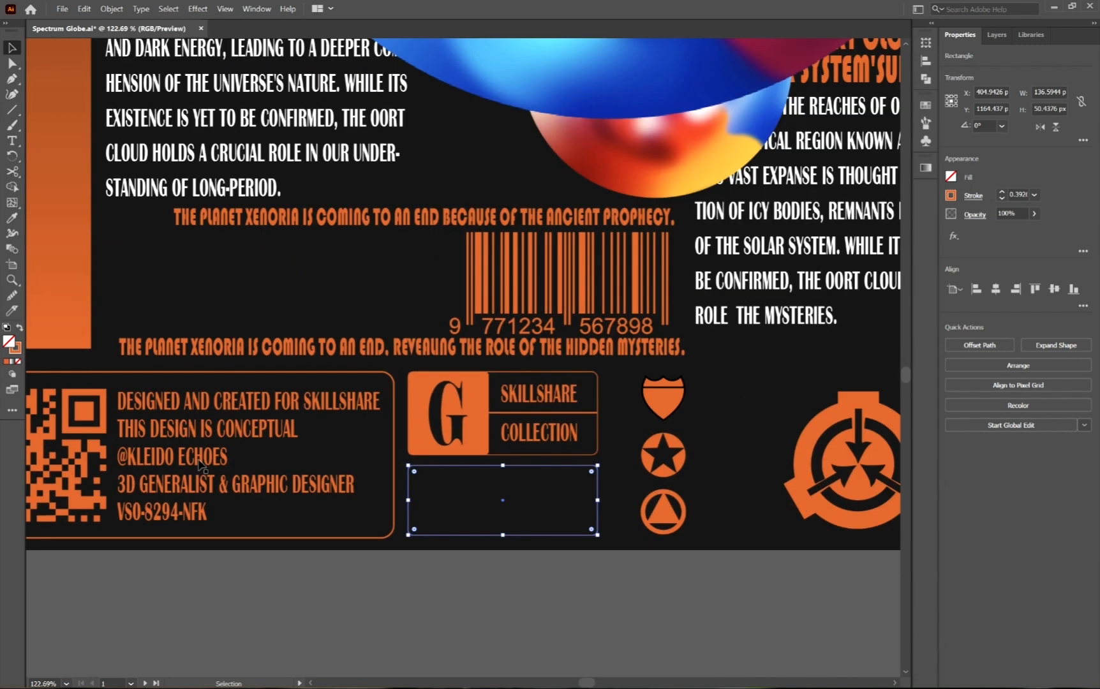
{"action": "left_click", "coordinate": [200, 463]}
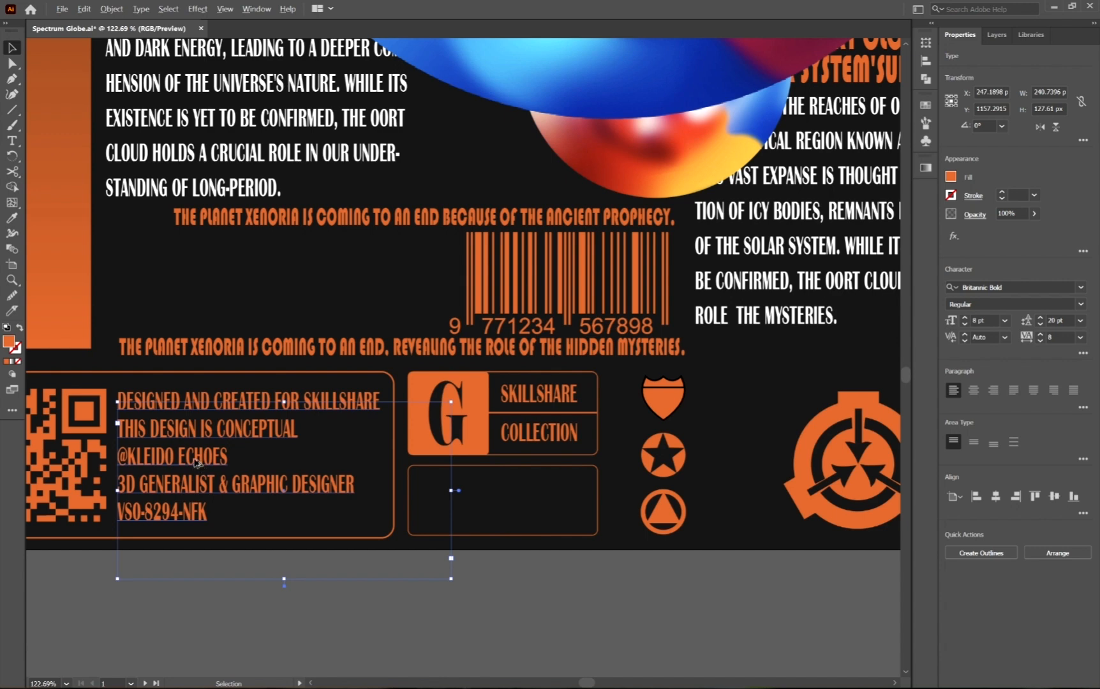
{"action": "left_click_drag", "start_coordinate": [196, 463], "coordinate": [492, 542]}
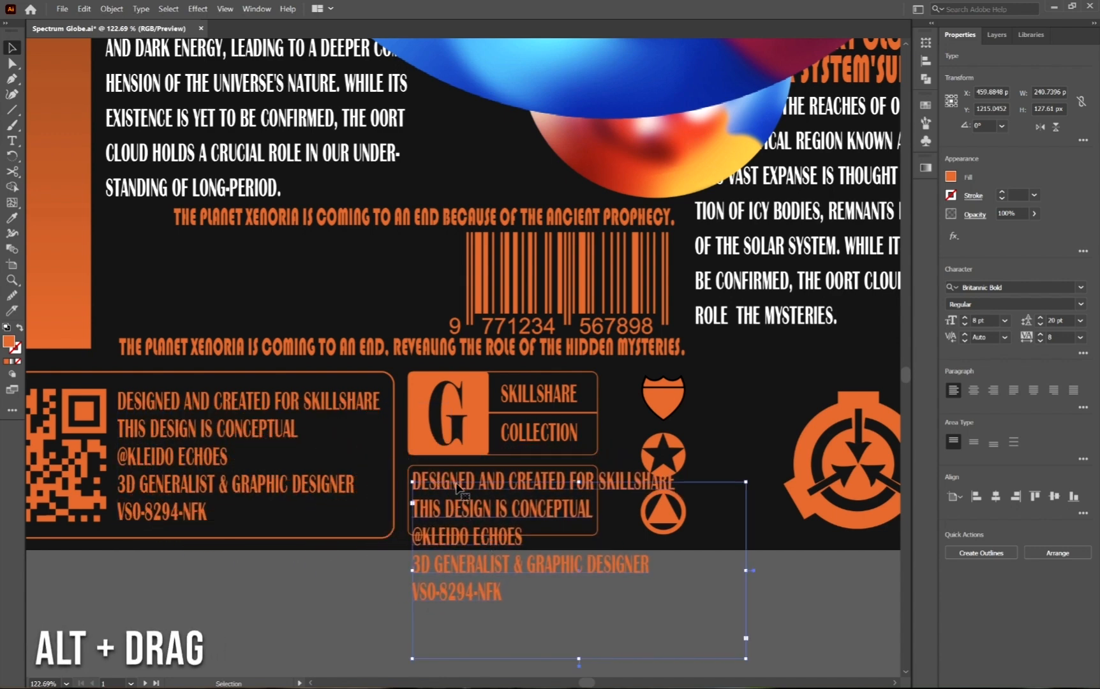
{"action": "triple_click", "coordinate": [456, 488]}
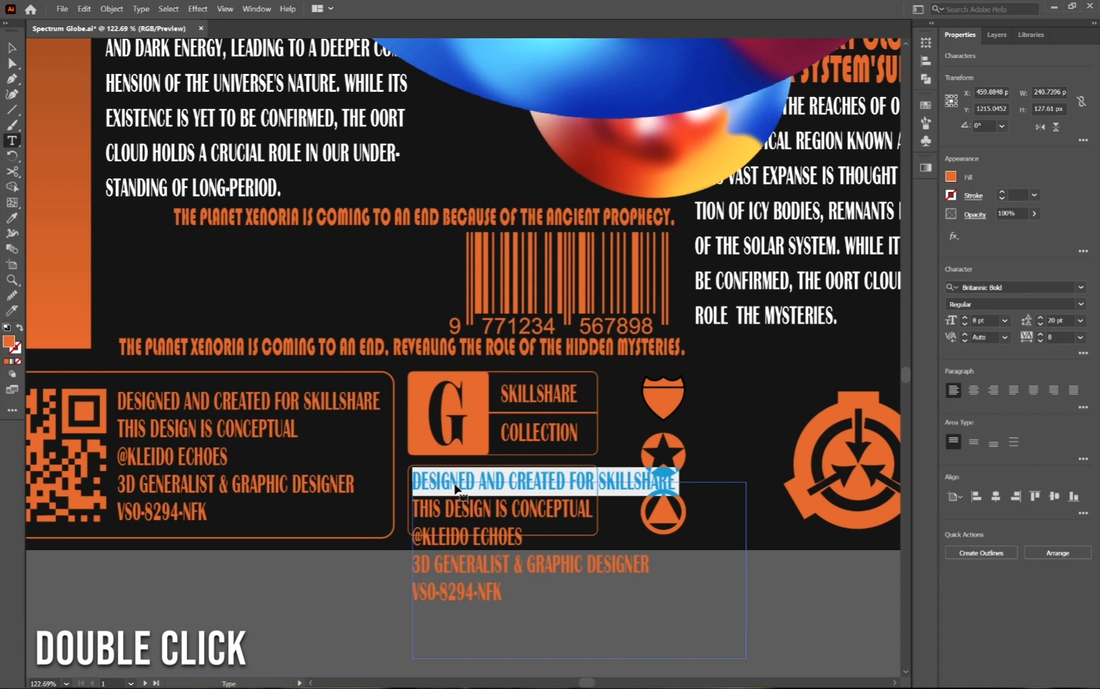
{"action": "type", "text": "WWW."}
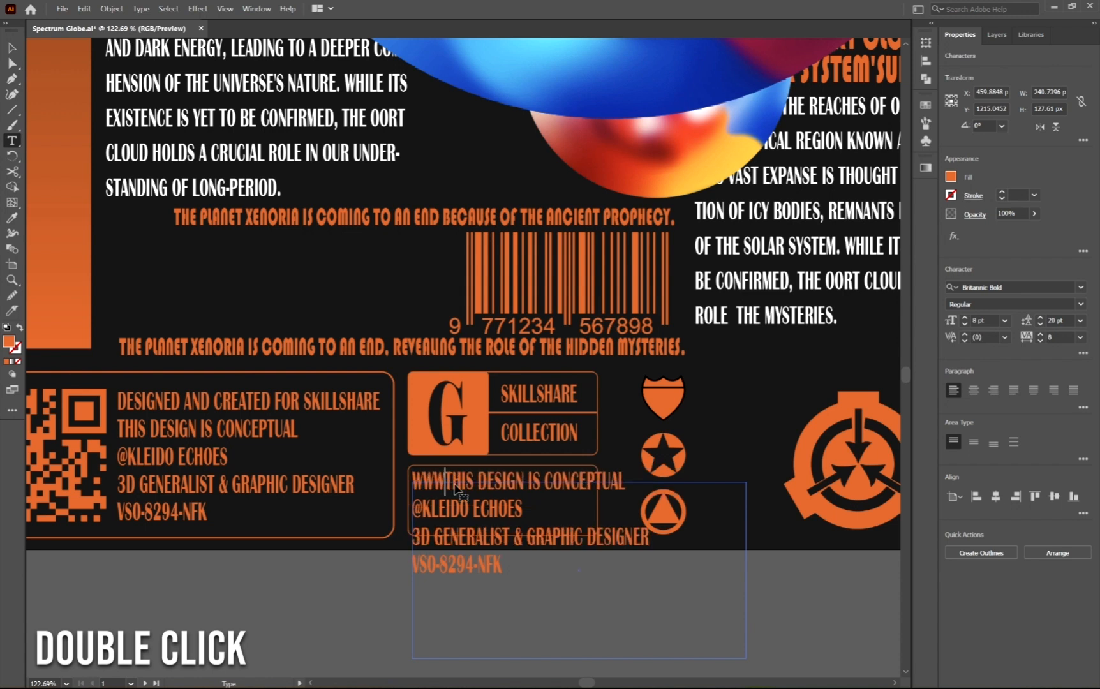
{"action": "type", "text": "S"}
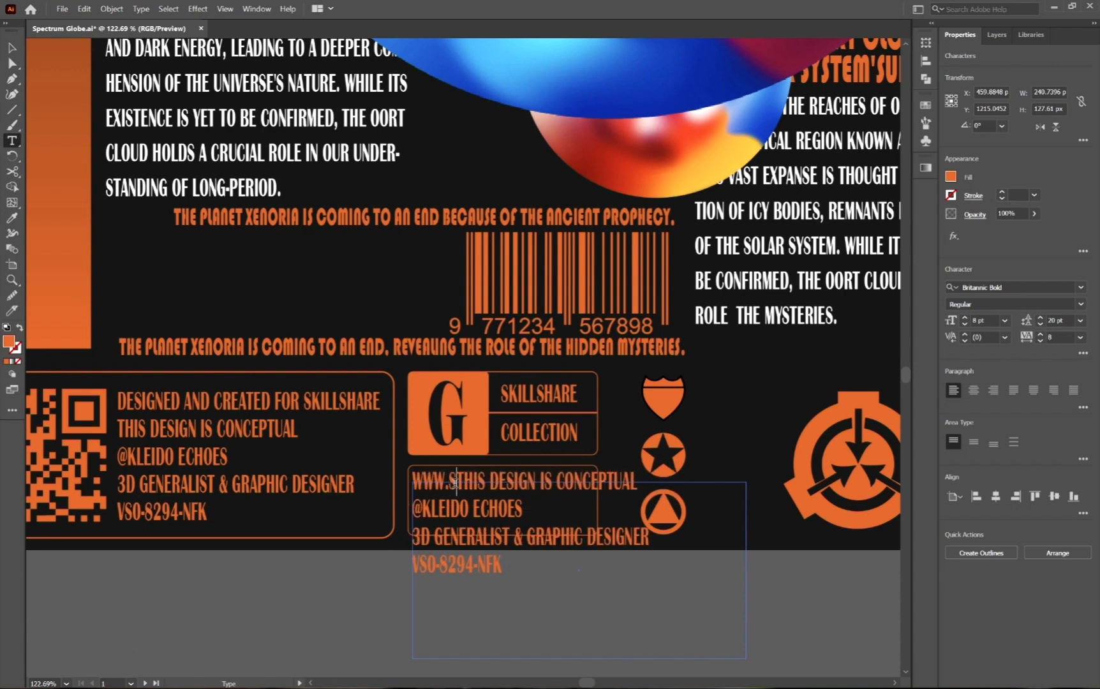
{"action": "type", "text": "KILLSHARE"}
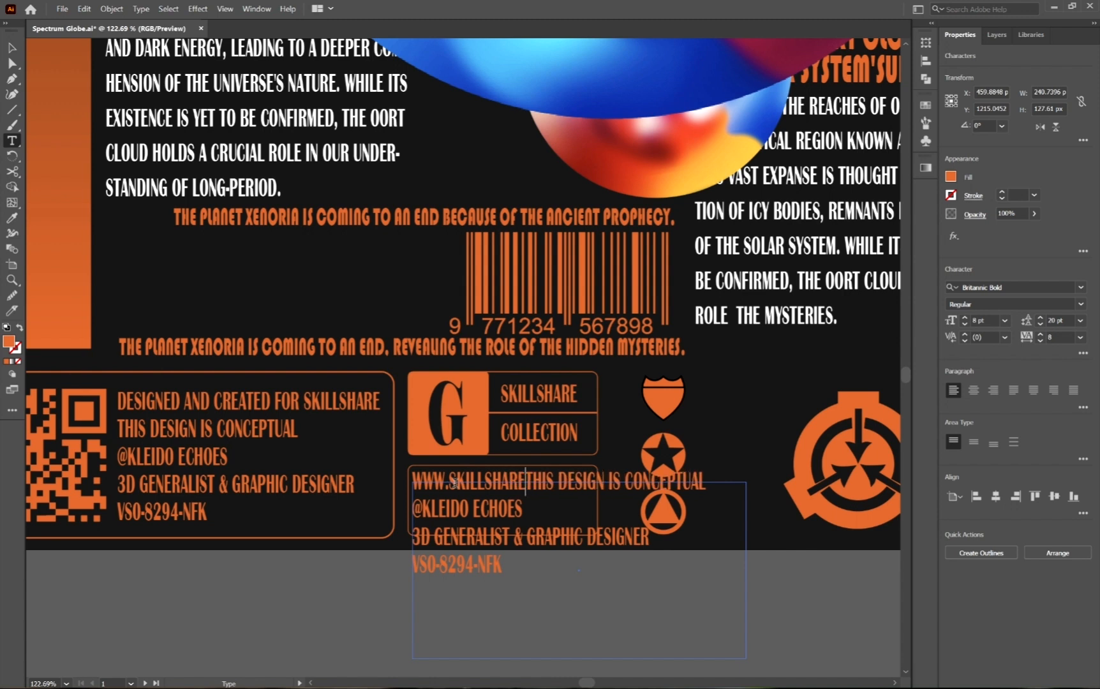
{"action": "type", "text": ".COM"}
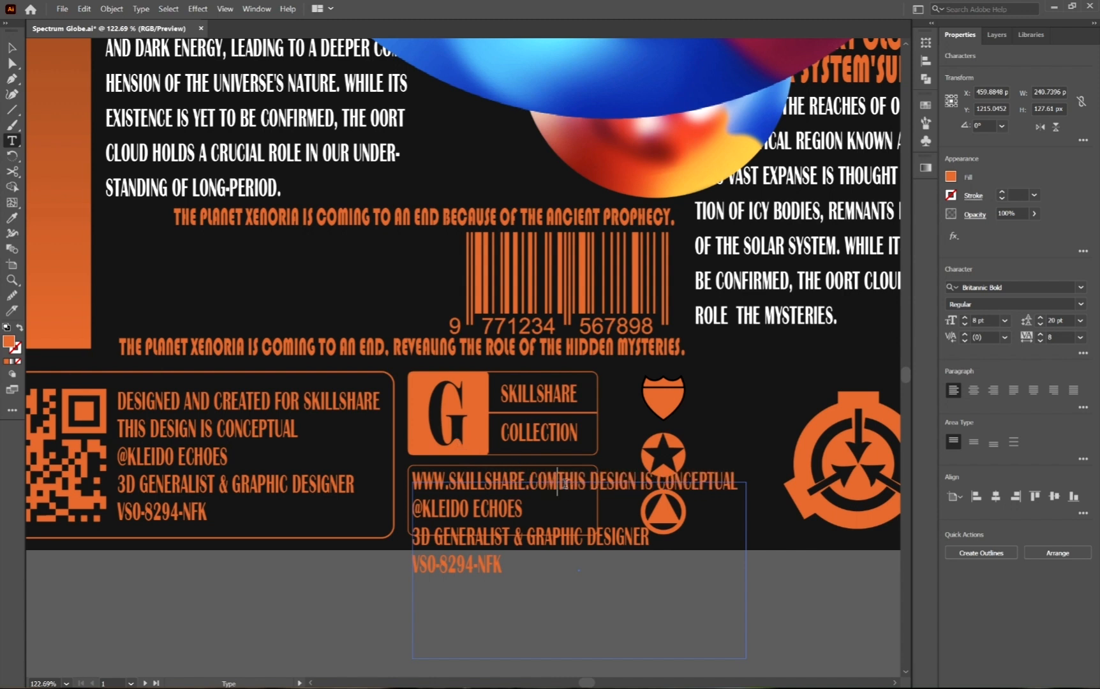
Delete the leftover credits lines after the web address, shrink its text box to one line and fit it inside the frame
{"action": "left_click_drag", "start_coordinate": [565, 488], "coordinate": [629, 575]}
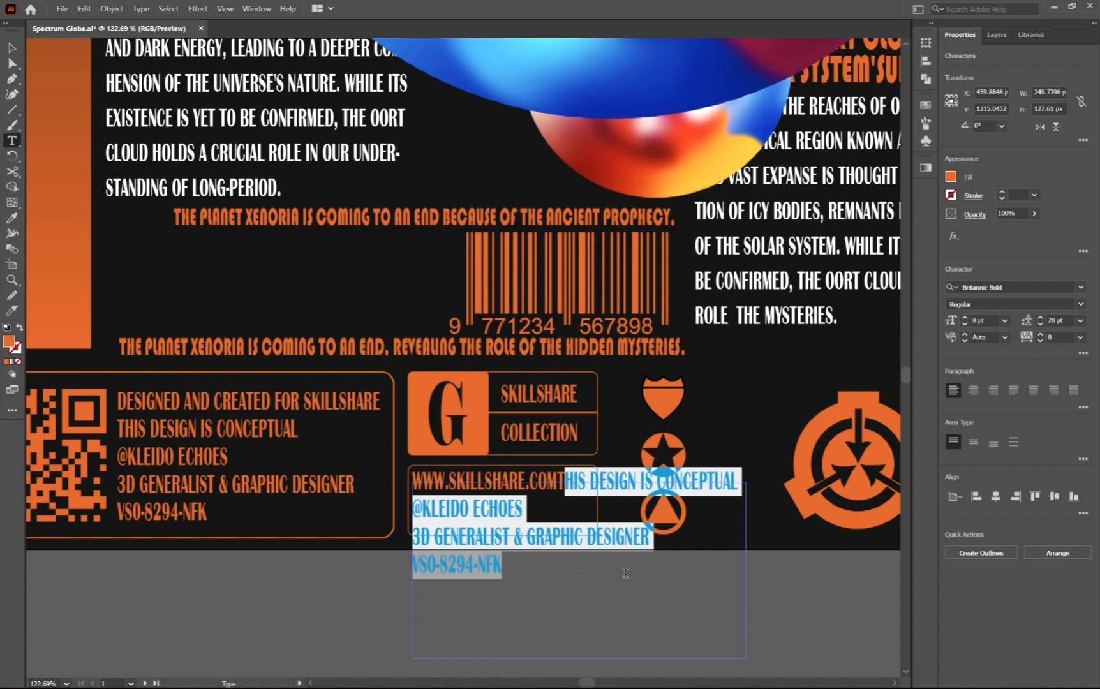
{"action": "key", "text": "BackSpace"}
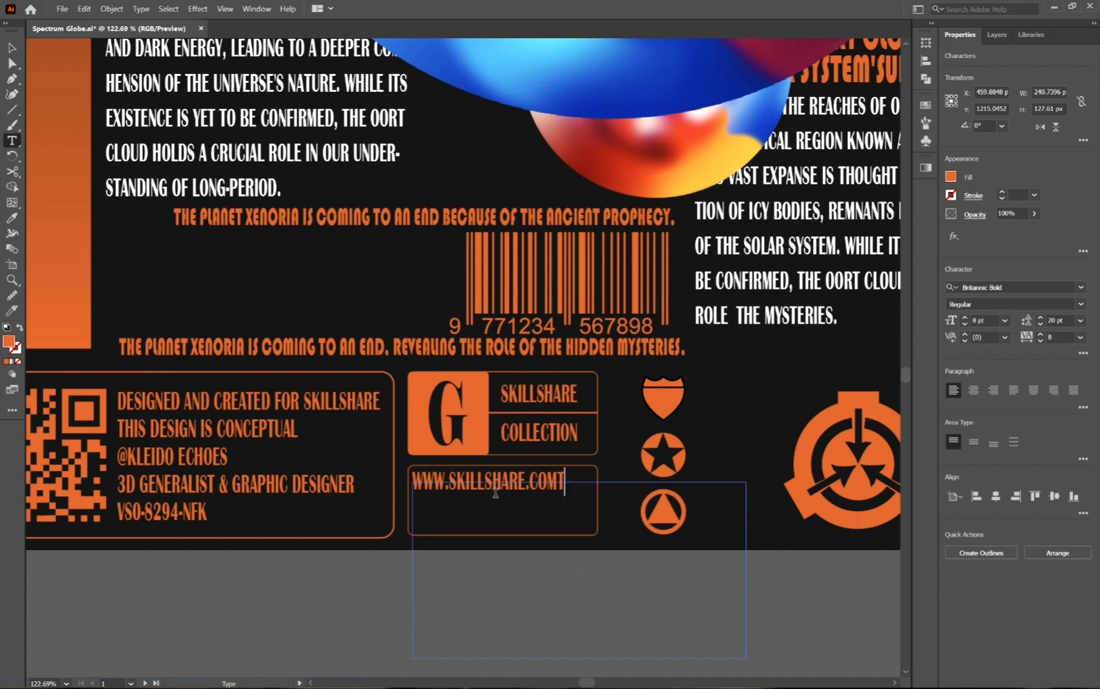
{"action": "left_click", "coordinate": [11, 47]}
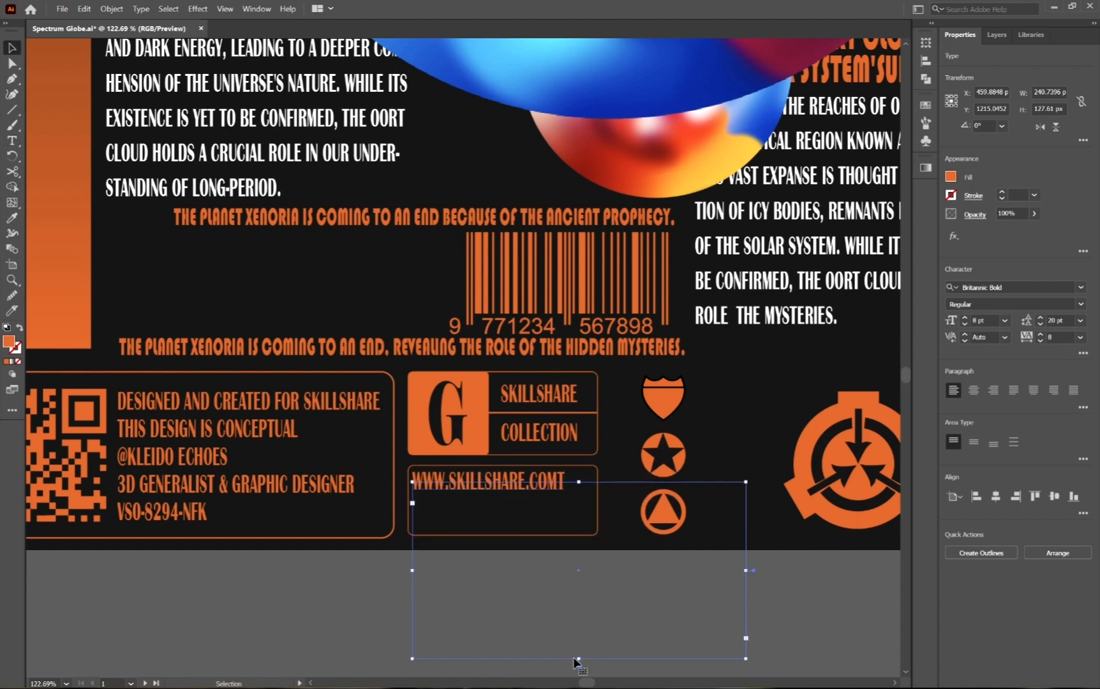
{"action": "left_click_drag", "start_coordinate": [580, 660], "coordinate": [579, 531]}
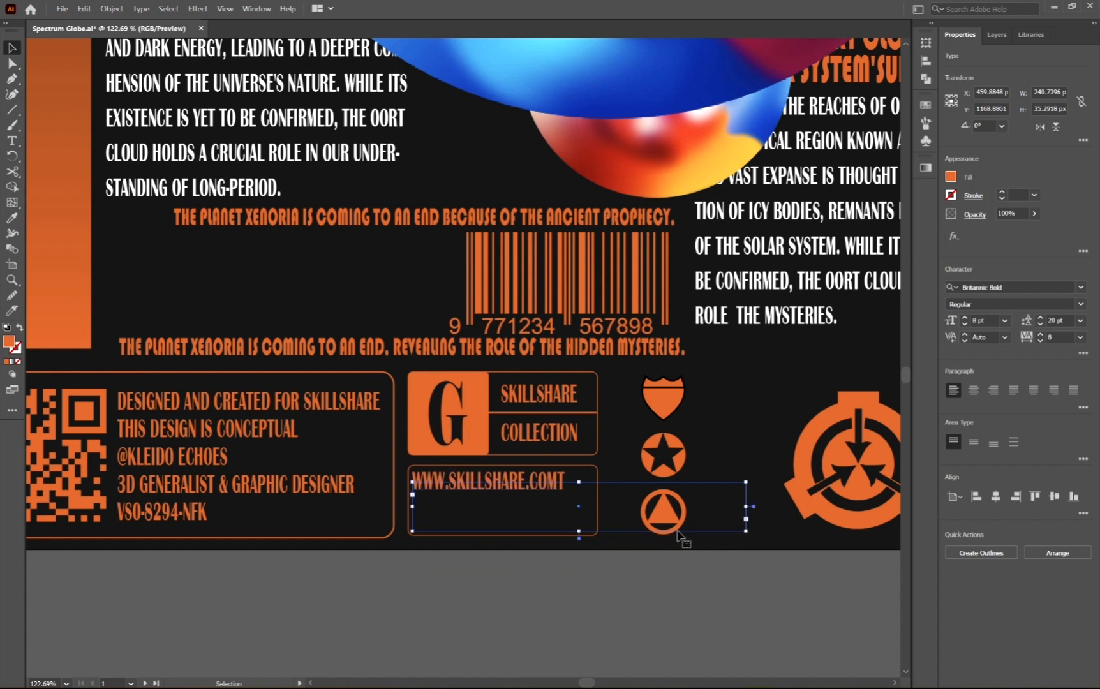
{"action": "triple_click", "coordinate": [473, 485]}
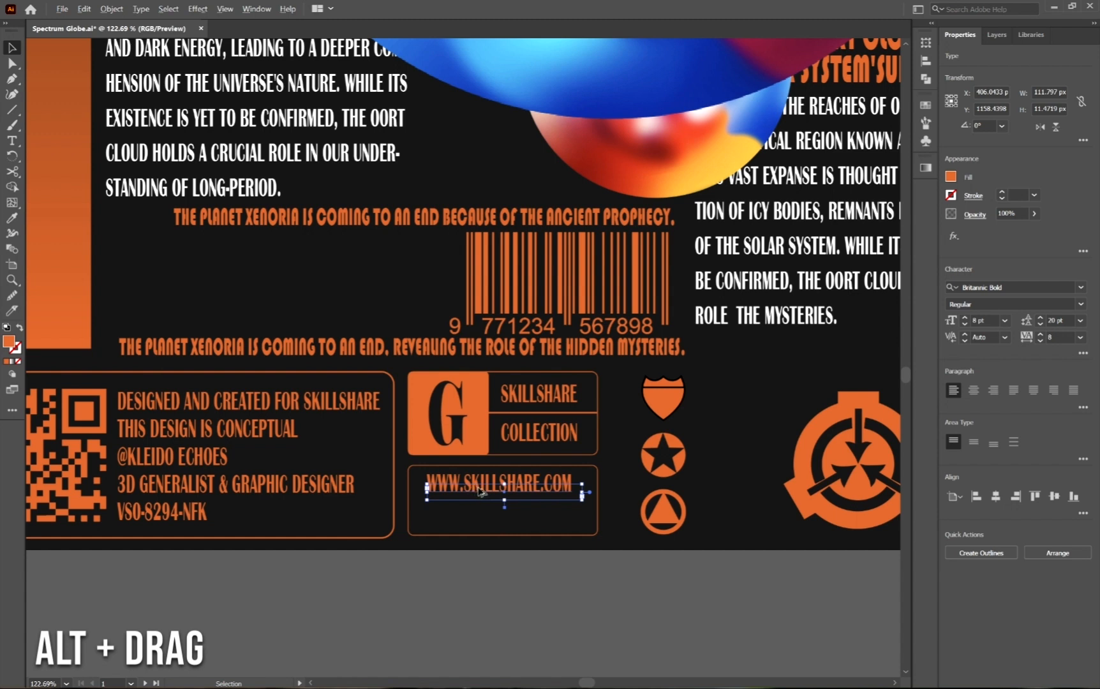
Duplicate the web address directly below itself and replace the copy's text with the creator handle copied from the credits block
{"action": "left_click_drag", "start_coordinate": [480, 491], "coordinate": [479, 519]}
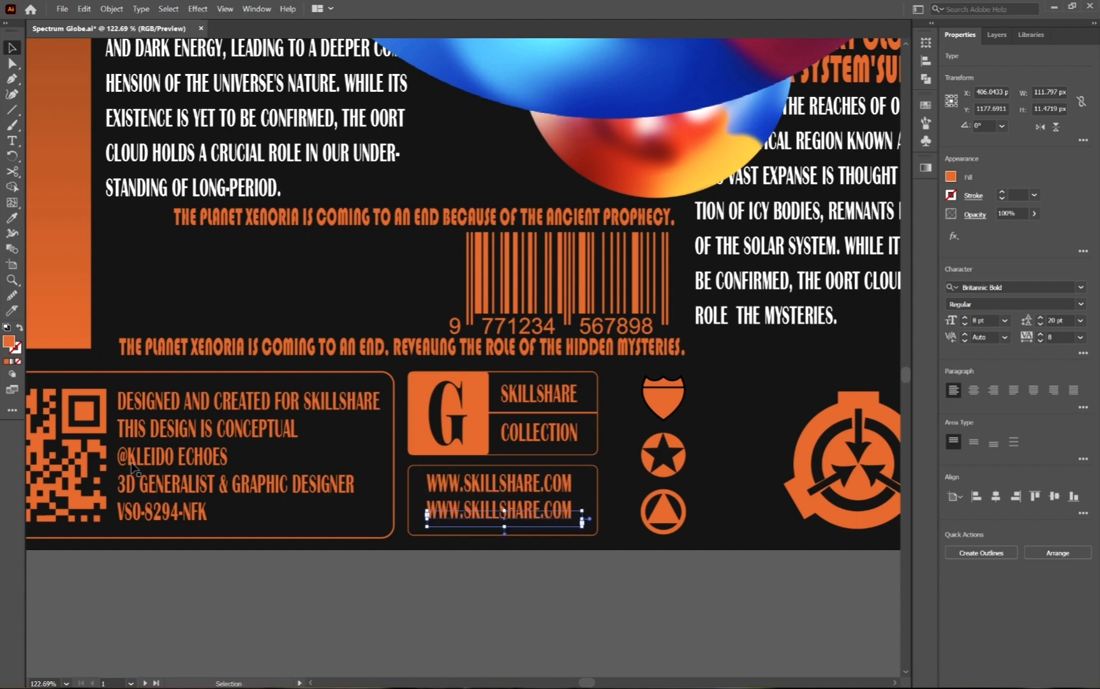
{"action": "double_click", "coordinate": [150, 463]}
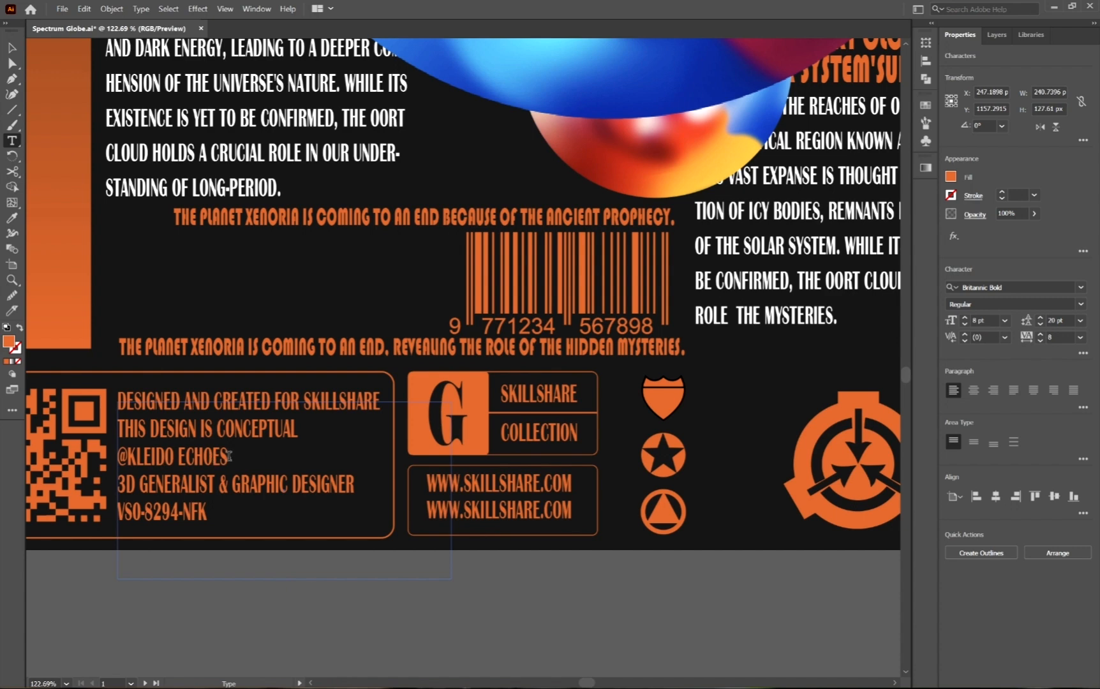
{"action": "left_click_drag", "start_coordinate": [228, 456], "coordinate": [118, 456]}
{"action": "key", "text": "ctrl+c"}
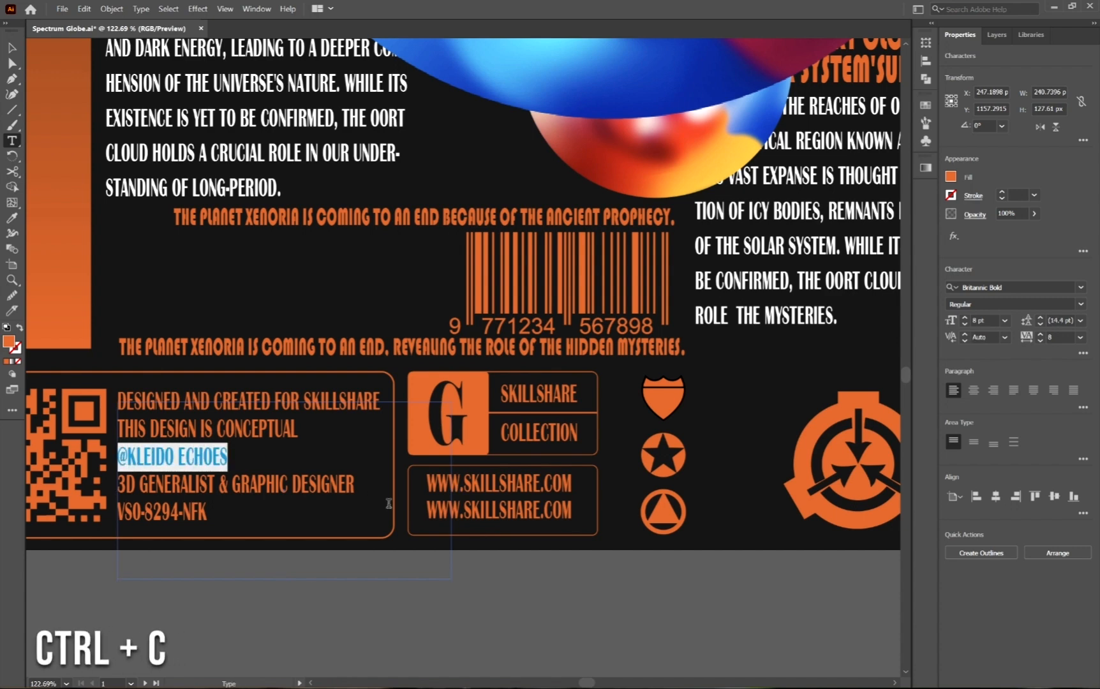
{"action": "triple_click", "coordinate": [501, 516]}
{"action": "key", "text": "ctrl+v"}
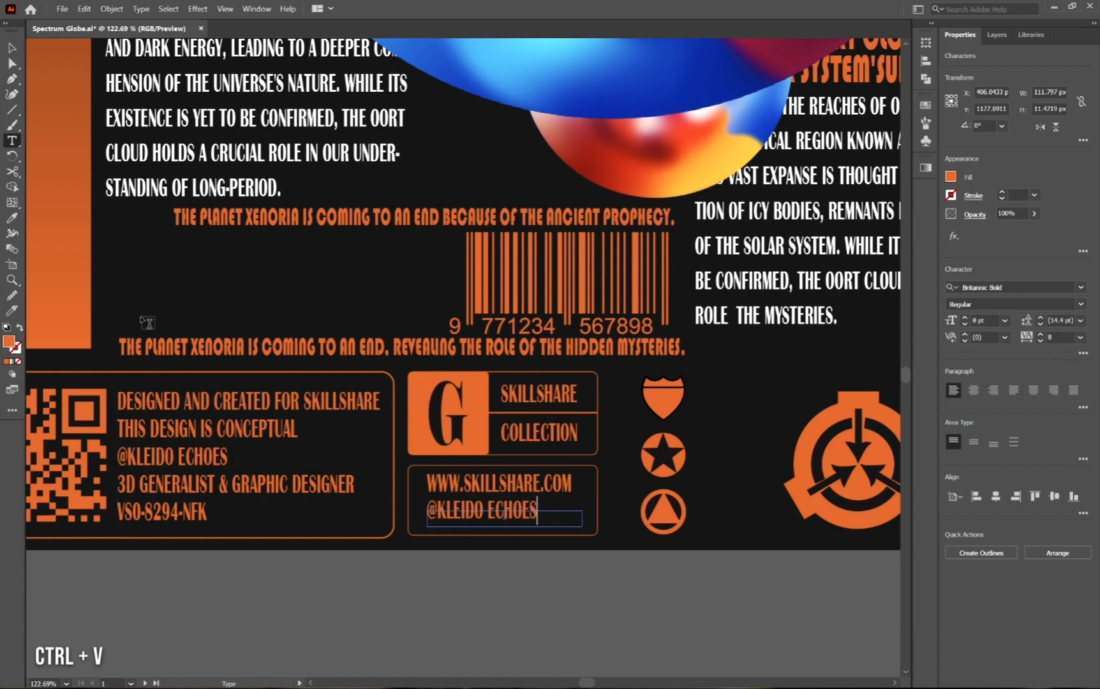
Select the web address and handle lines together and nudge them slightly down inside their frame
{"action": "key", "text": "Escape"}
{"action": "left_click", "coordinate": [498, 627]}
{"action": "left_click_drag", "start_coordinate": [516, 527], "coordinate": [391, 508]}
{"action": "key", "text": "Down"}
{"action": "key", "text": "Down"}
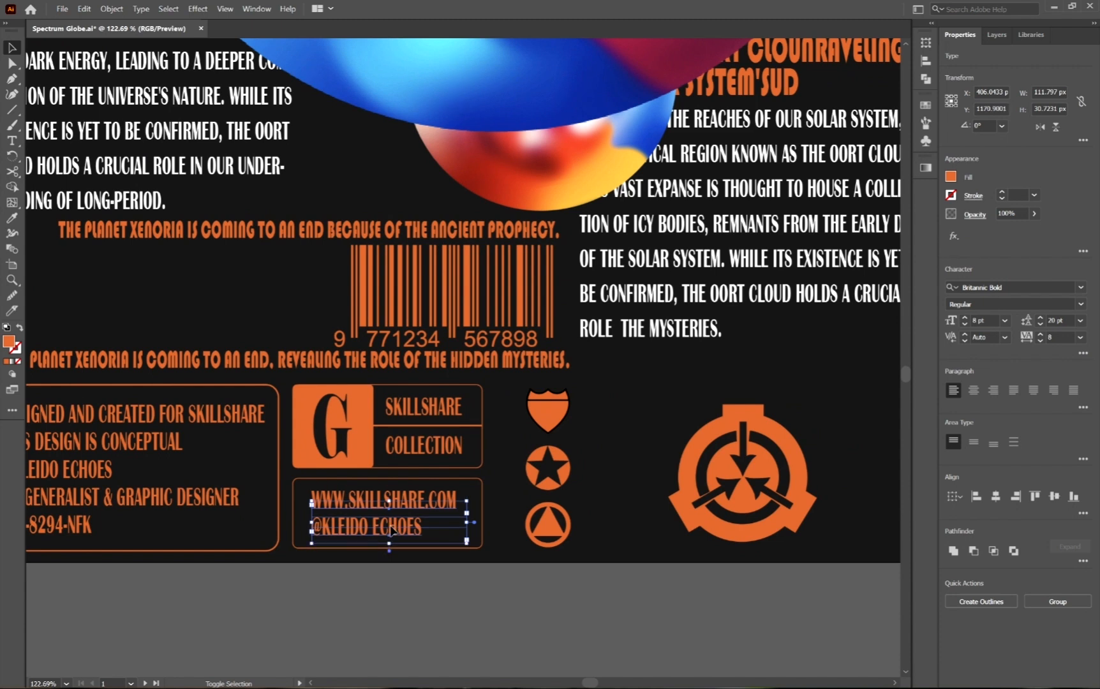
Duplicate the web address frame over the triangle icon, narrow the copy to about 45 px and nudge it into place
{"action": "left_click", "coordinate": [483, 504]}
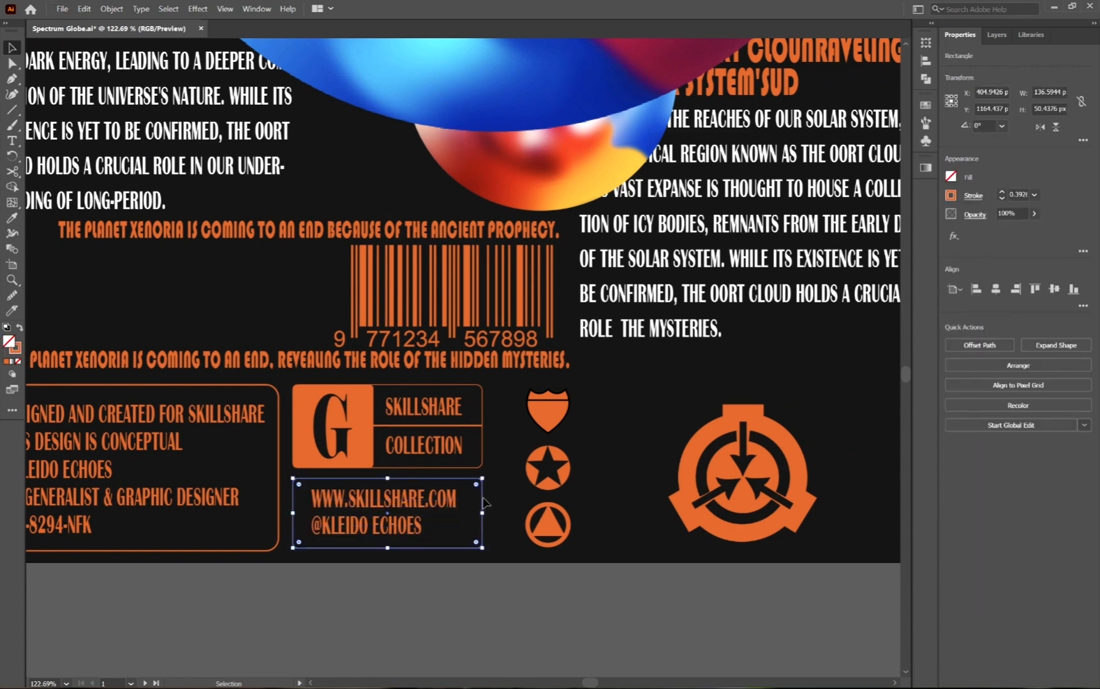
{"action": "left_click_drag", "start_coordinate": [483, 503], "coordinate": [576, 515]}
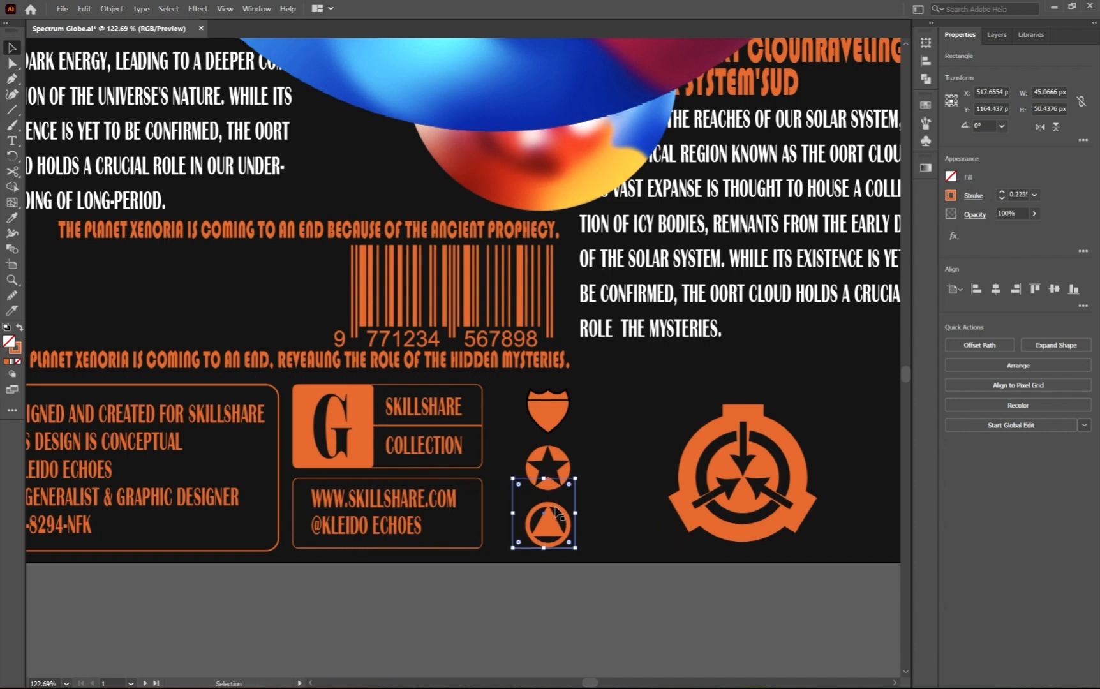
{"action": "key", "text": "shift+Right"}
{"action": "key", "text": "shift+Right"}
{"action": "key", "text": "Left"}
{"action": "key", "text": "Left"}
{"action": "key", "text": "Left"}
{"action": "key", "text": "Left"}
{"action": "key", "text": "Left"}
{"action": "key", "text": "Down"}
{"action": "key", "text": "Down"}
{"action": "key", "text": "Down"}
{"action": "key", "text": "Down"}
{"action": "key", "text": "Down"}
{"action": "key", "text": "Down"}
{"action": "key", "text": "Left"}
{"action": "key", "text": "Left"}
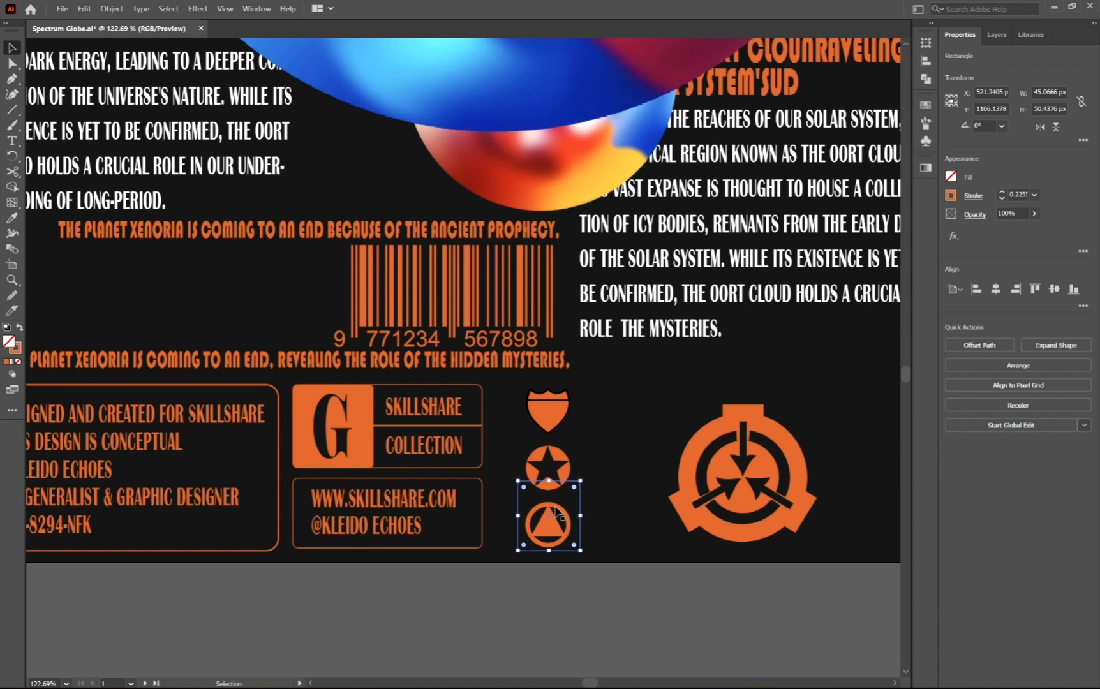
Nudge the new frame down and resize it to about 43 × 121 px so it encloses the shield, star and triangle icons
{"action": "key", "text": "Down"}
{"action": "key", "text": "Down"}
{"action": "key", "text": "Down"}
{"action": "key", "text": "Down"}
{"action": "left_click_drag", "start_coordinate": [579, 514], "coordinate": [545, 383]}
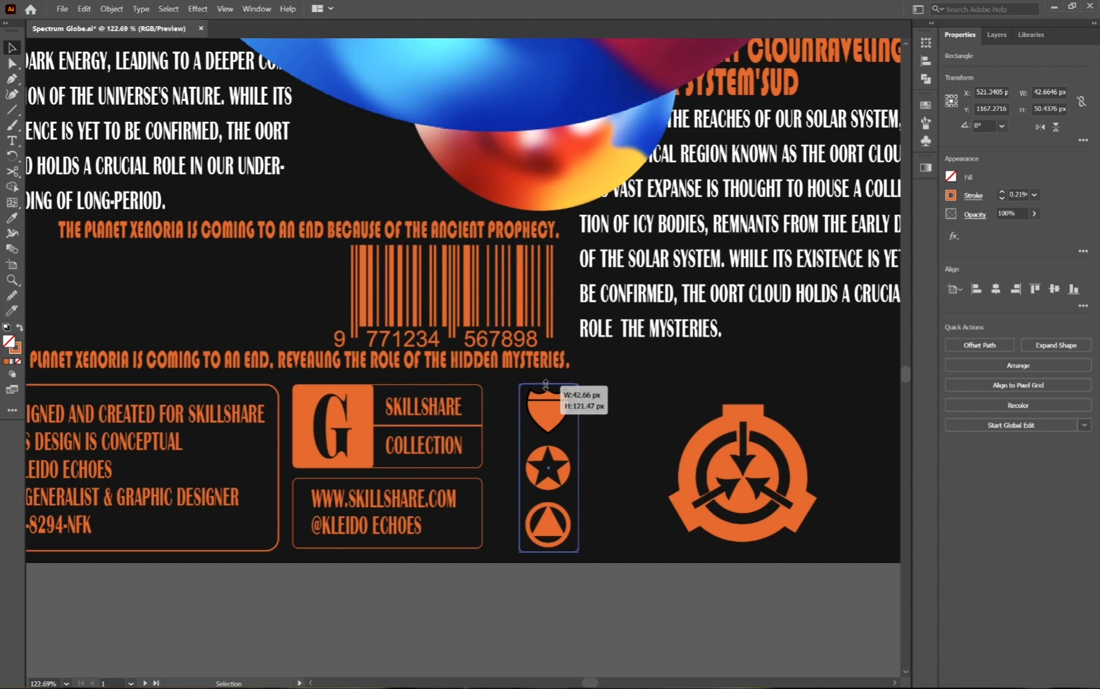
{"action": "left_click_drag", "start_coordinate": [546, 384], "coordinate": [545, 384]}
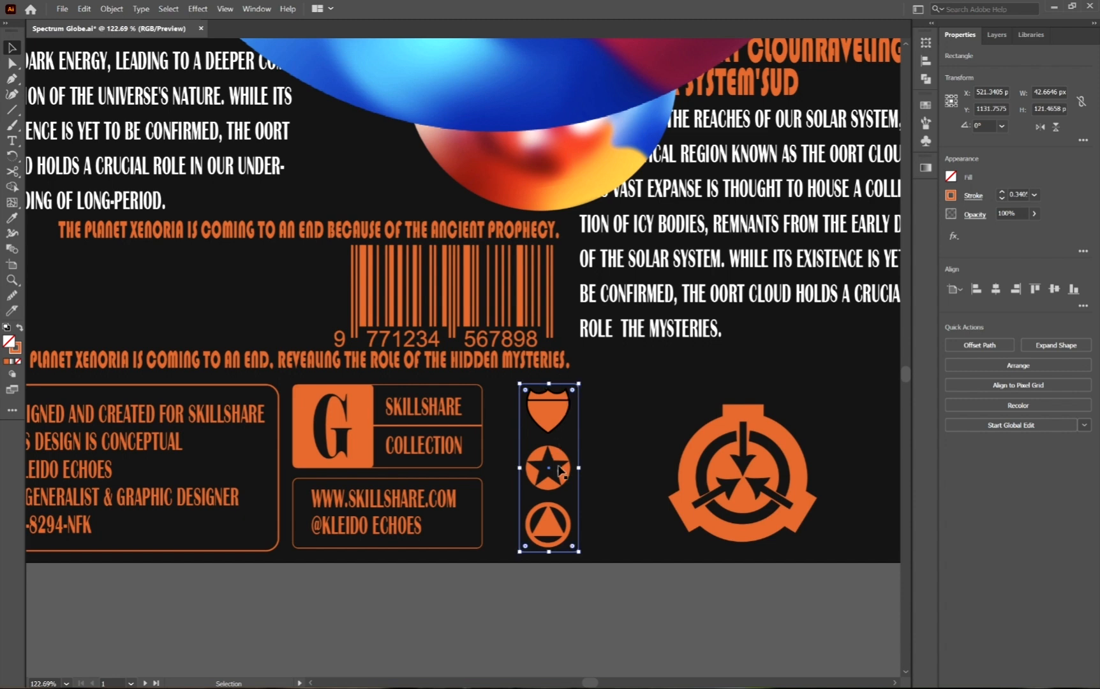
Duplicate the divider line from the Skillshare Collection label between the shield and star icons and shorten it to about 41 px
{"action": "left_click", "coordinate": [459, 425]}
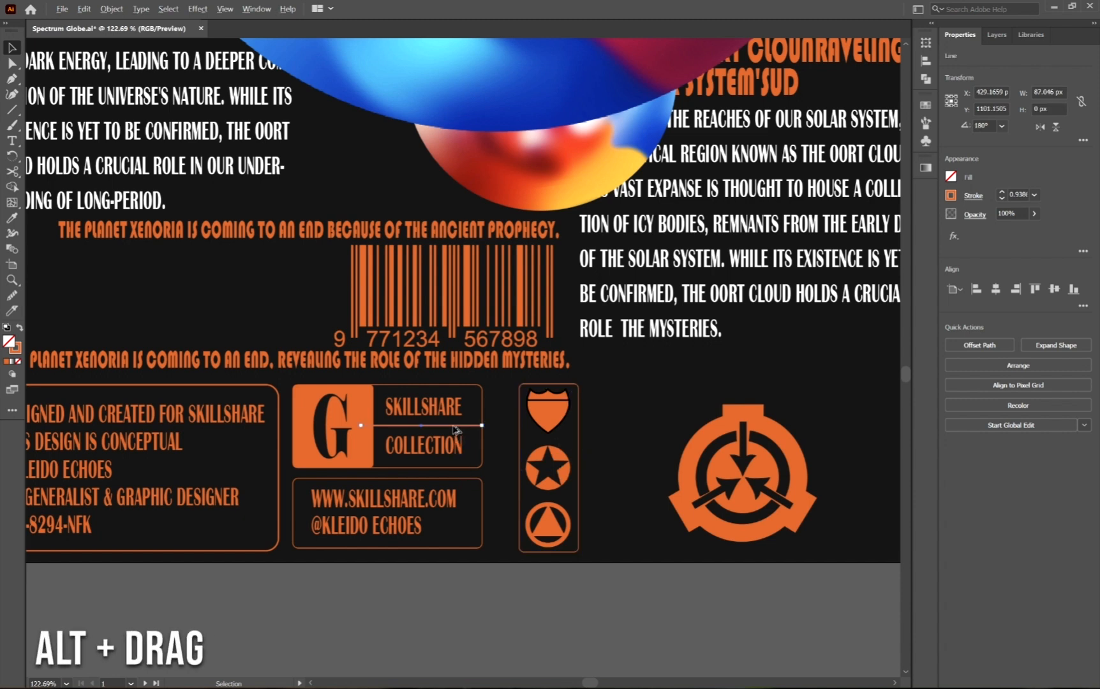
{"action": "left_click_drag", "start_coordinate": [455, 430], "coordinate": [582, 440]}
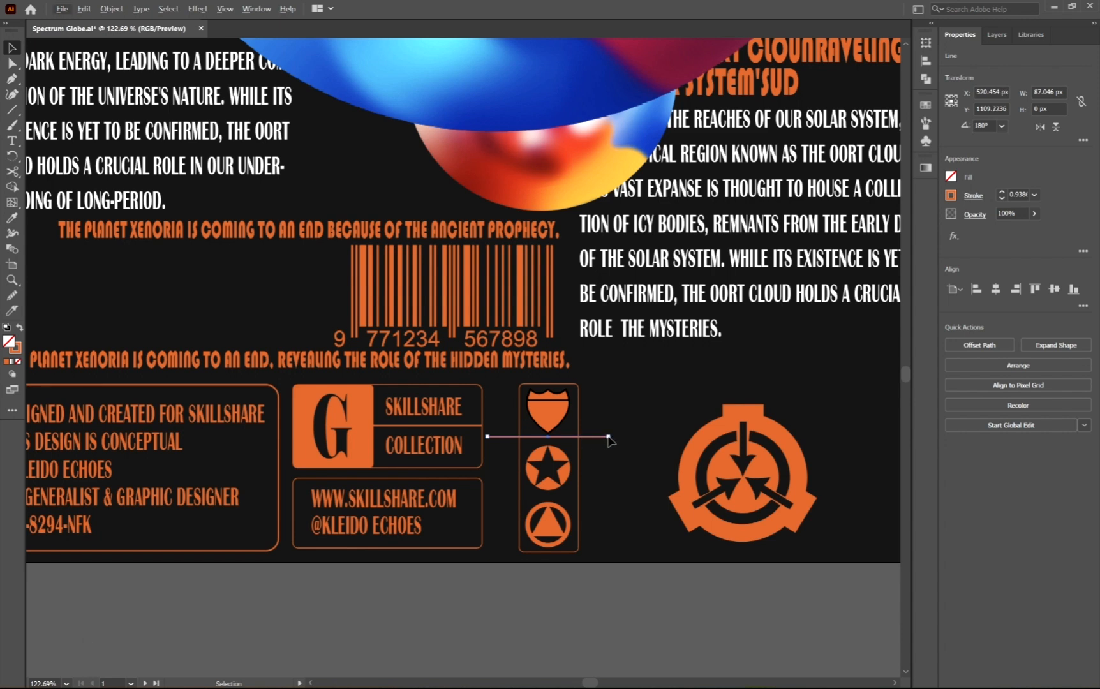
{"action": "left_click_drag", "start_coordinate": [608, 439], "coordinate": [651, 443]}
{"action": "left_click", "coordinate": [600, 470]}
Extend the divider to about 43 px so it meets the icon frame's edge, and duplicate it between the star and triangle icons
{"action": "key", "text": "z"}
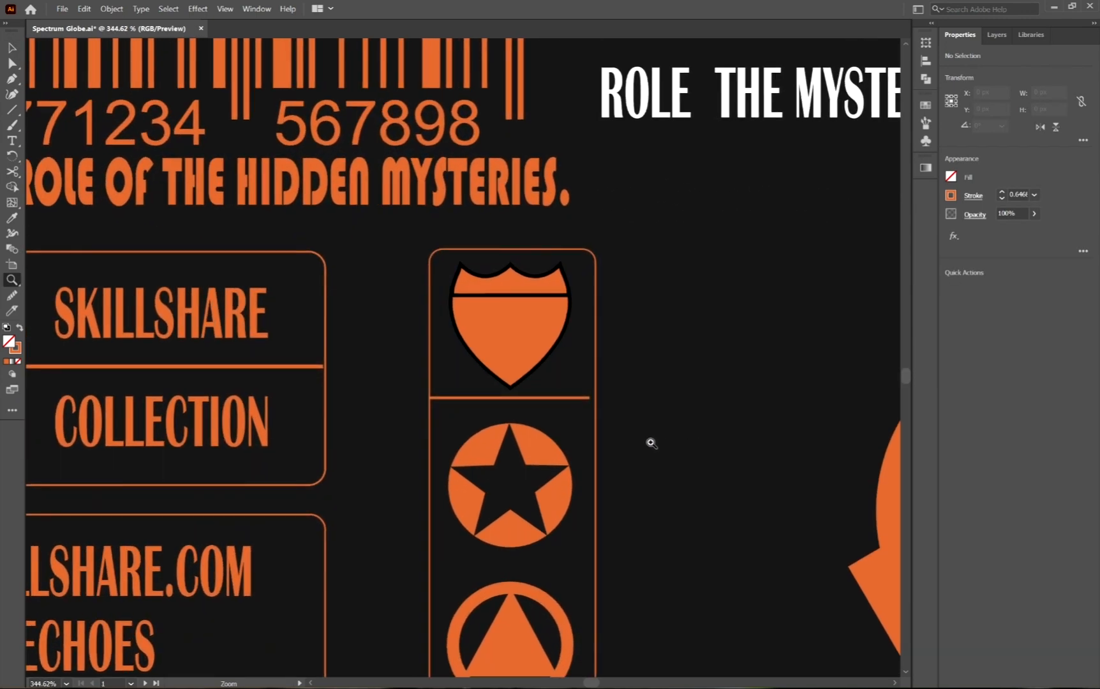
{"action": "key", "text": "v"}
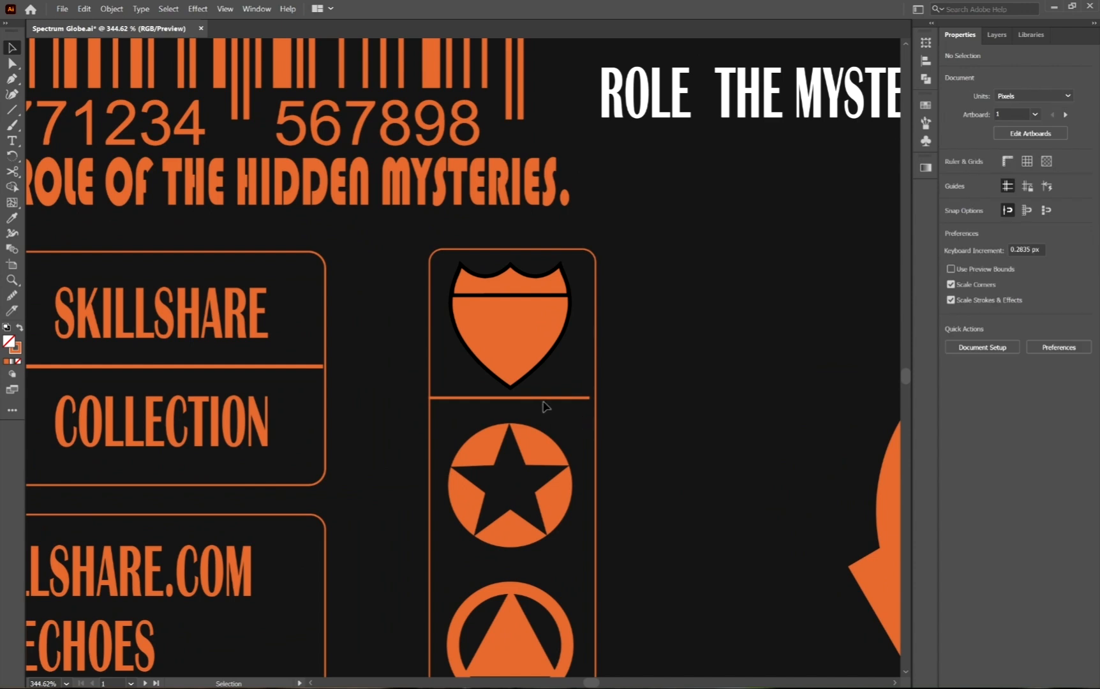
{"action": "left_click", "coordinate": [568, 398]}
{"action": "key", "text": "a"}
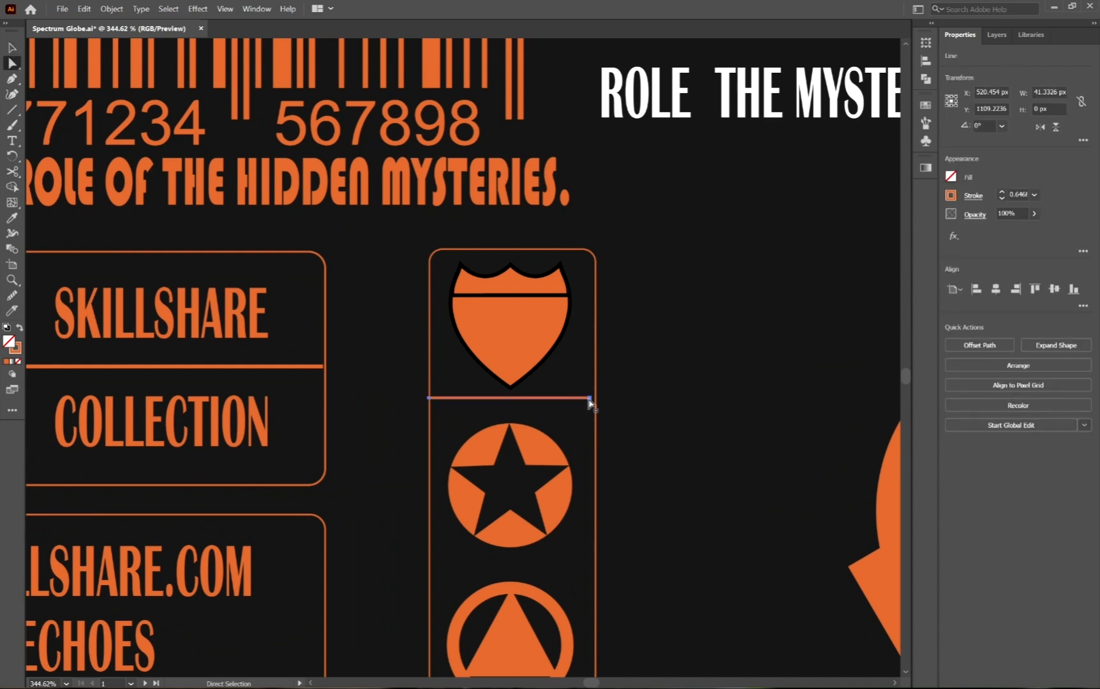
{"action": "left_click", "coordinate": [589, 399]}
{"action": "left_click_drag", "start_coordinate": [590, 401], "coordinate": [599, 567]}
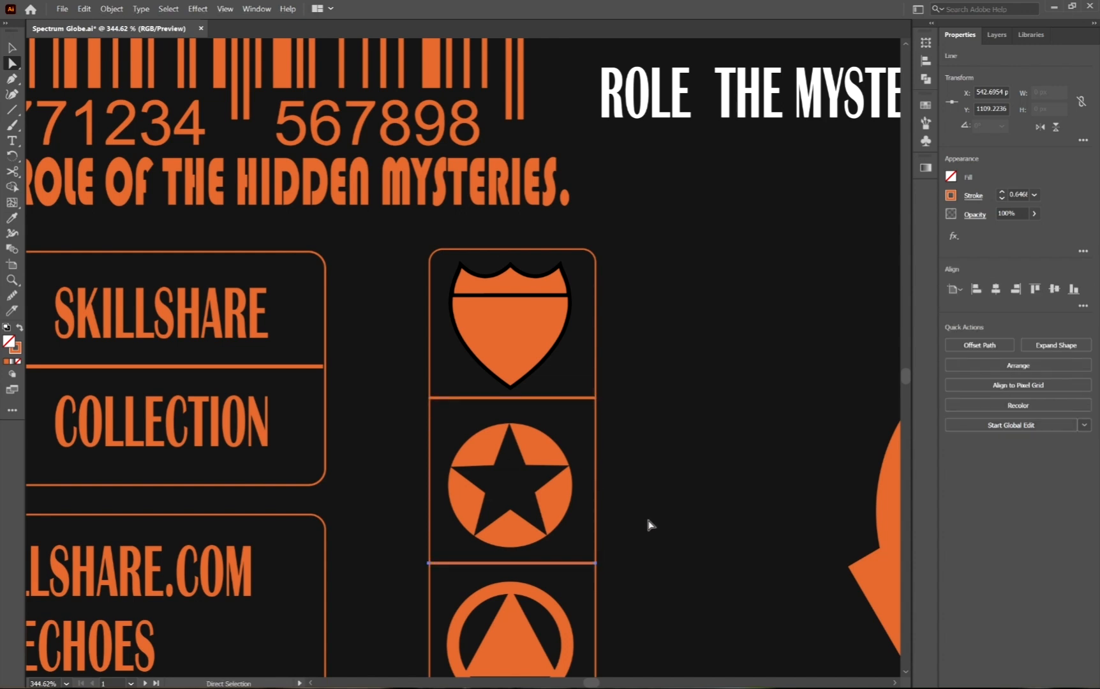
{"action": "left_click_drag", "start_coordinate": [653, 511], "coordinate": [639, 393]}
{"action": "key", "text": "z"}
{"action": "left_click", "coordinate": [637, 430], "text": "alt"}
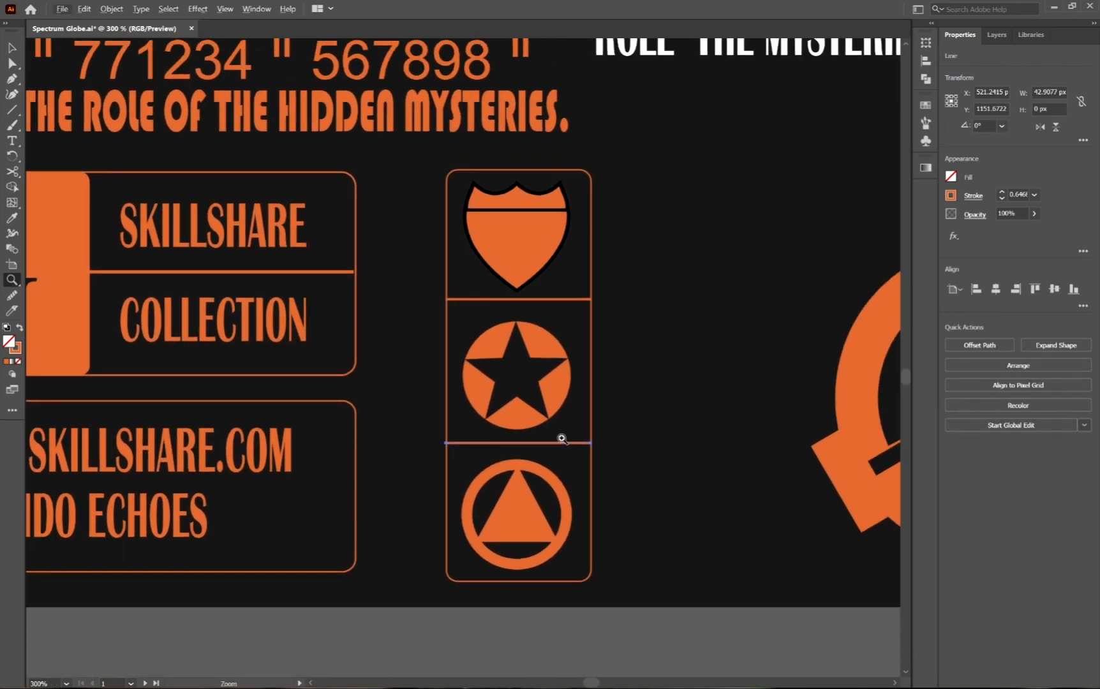
{"action": "key", "text": "a"}
{"action": "left_click", "coordinate": [562, 451]}
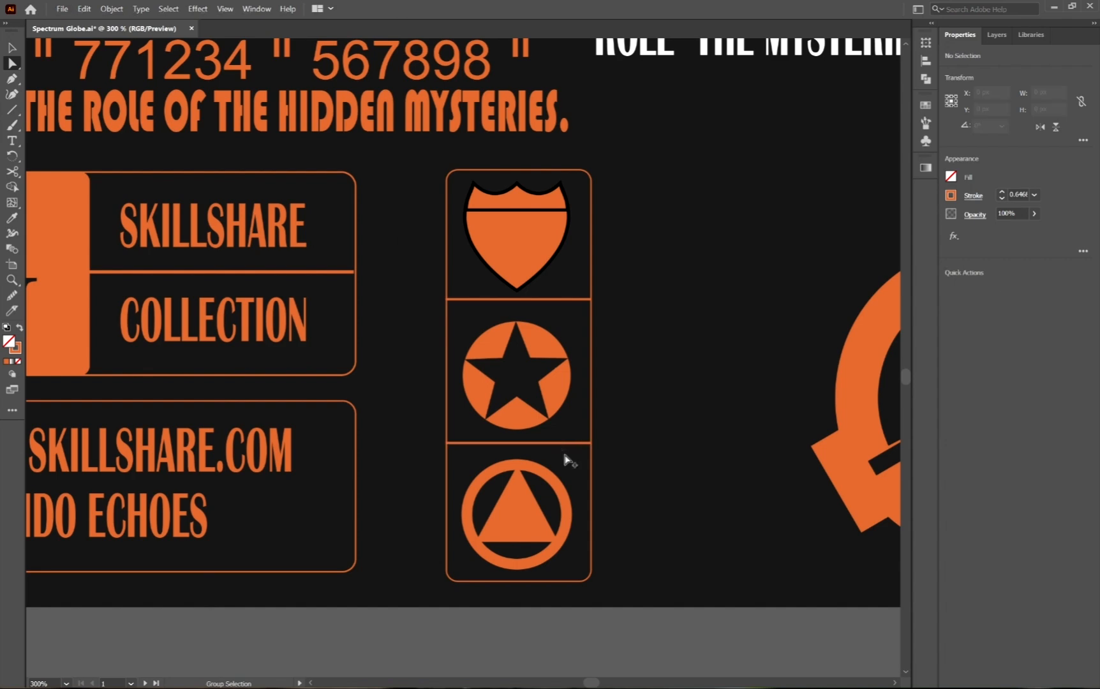
Copy the upper orange wave line artwork from beside the spare globes to the empty area just below the poster
{"action": "key", "text": "z"}
{"action": "left_click_drag", "start_coordinate": [649, 440], "coordinate": [528, 457]}
{"action": "left_click_drag", "start_coordinate": [671, 562], "coordinate": [491, 569]}
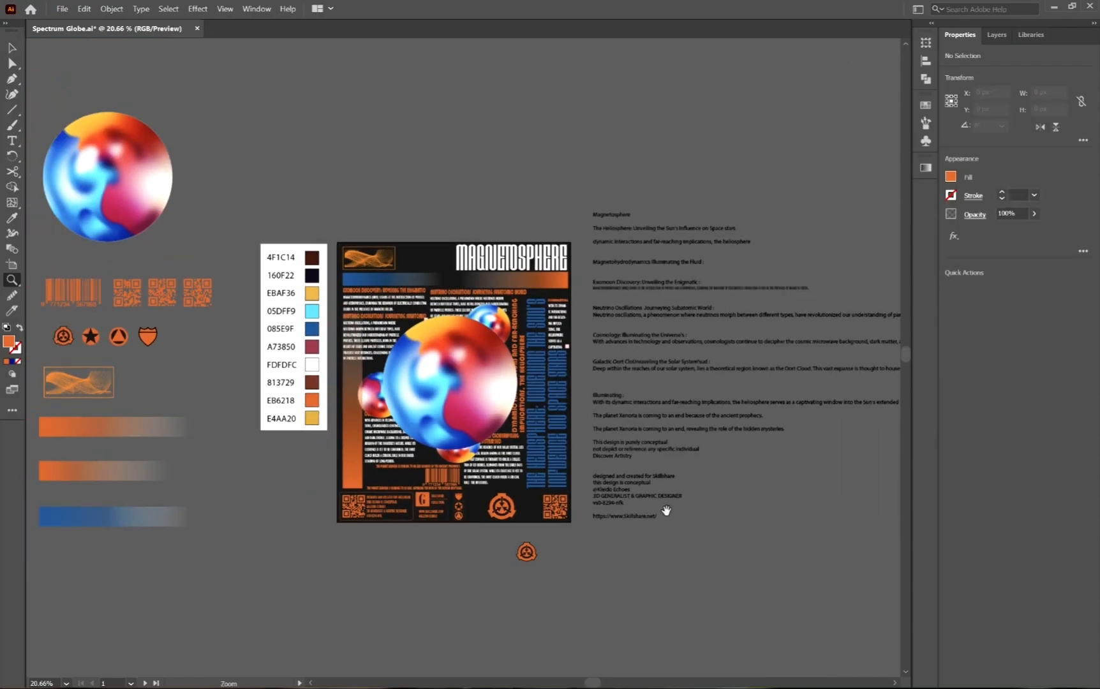
{"action": "left_click_drag", "start_coordinate": [666, 510], "coordinate": [419, 374]}
{"action": "left_click_drag", "start_coordinate": [669, 417], "coordinate": [370, 425]}
{"action": "left_click_drag", "start_coordinate": [832, 660], "coordinate": [547, 368]}
{"action": "key", "text": "v"}
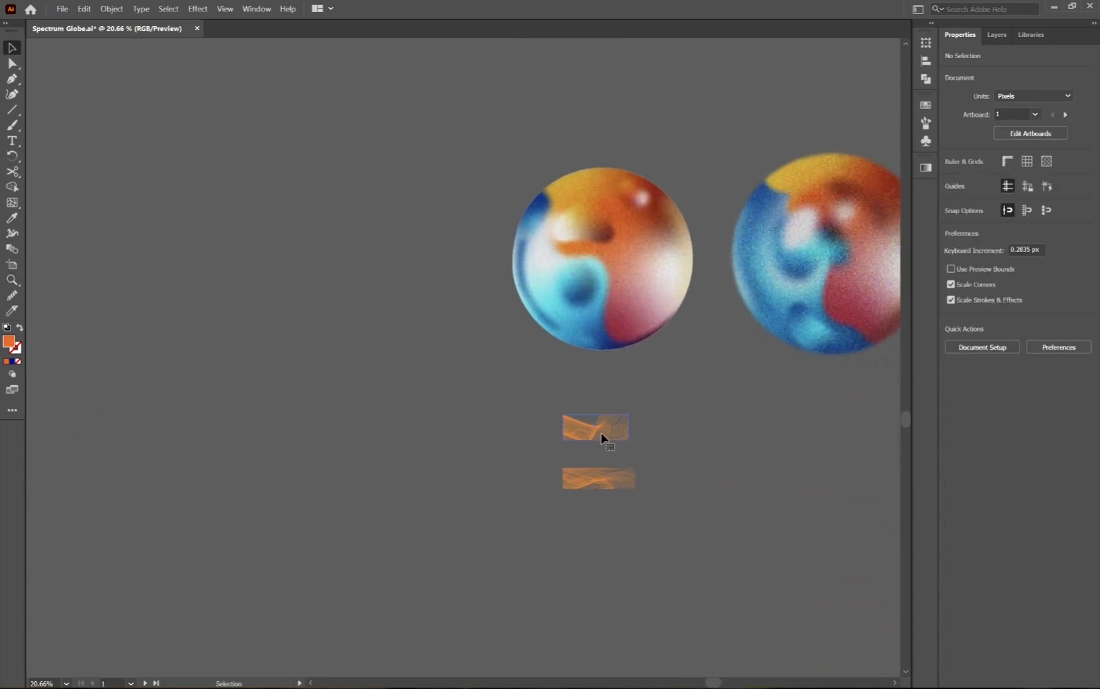
{"action": "left_click", "coordinate": [602, 439]}
{"action": "left_click_drag", "start_coordinate": [416, 452], "coordinate": [615, 506]}
{"action": "left_click_drag", "start_coordinate": [877, 503], "coordinate": [178, 309]}
{"action": "left_click_drag", "start_coordinate": [238, 333], "coordinate": [427, 429]}
{"action": "left_click_drag", "start_coordinate": [390, 376], "coordinate": [618, 376]}
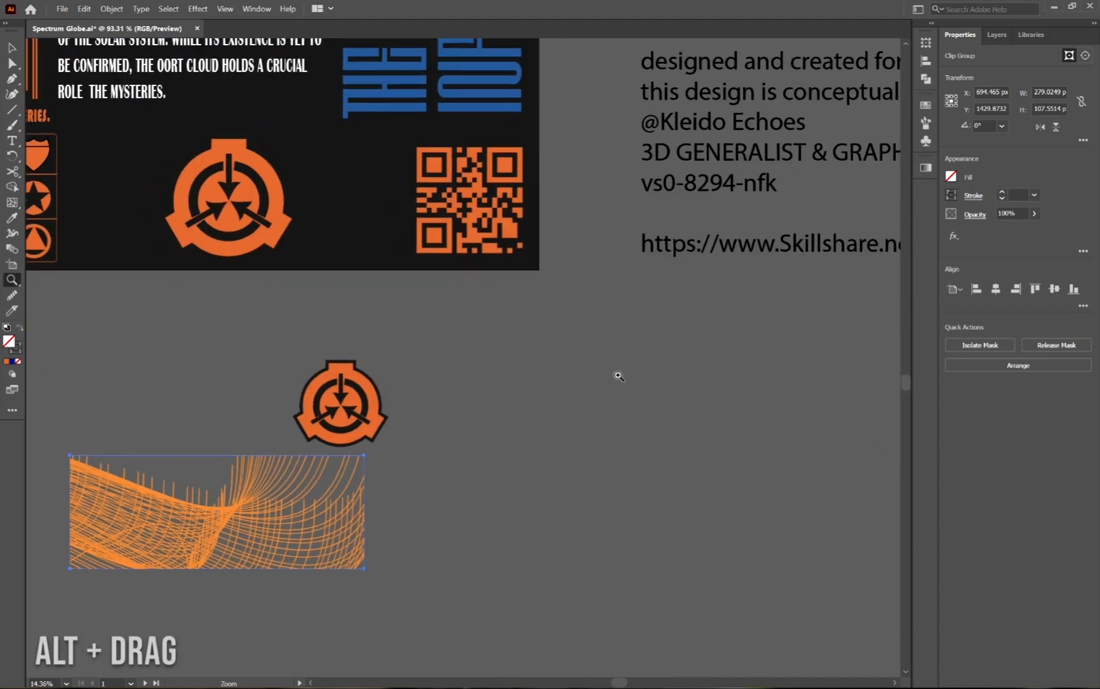
Move the footer's round emblem beside the icon frame and place the wave artwork between the emblem and the QR code, overlapping the code
{"action": "left_click_drag", "start_coordinate": [469, 391], "coordinate": [585, 445]}
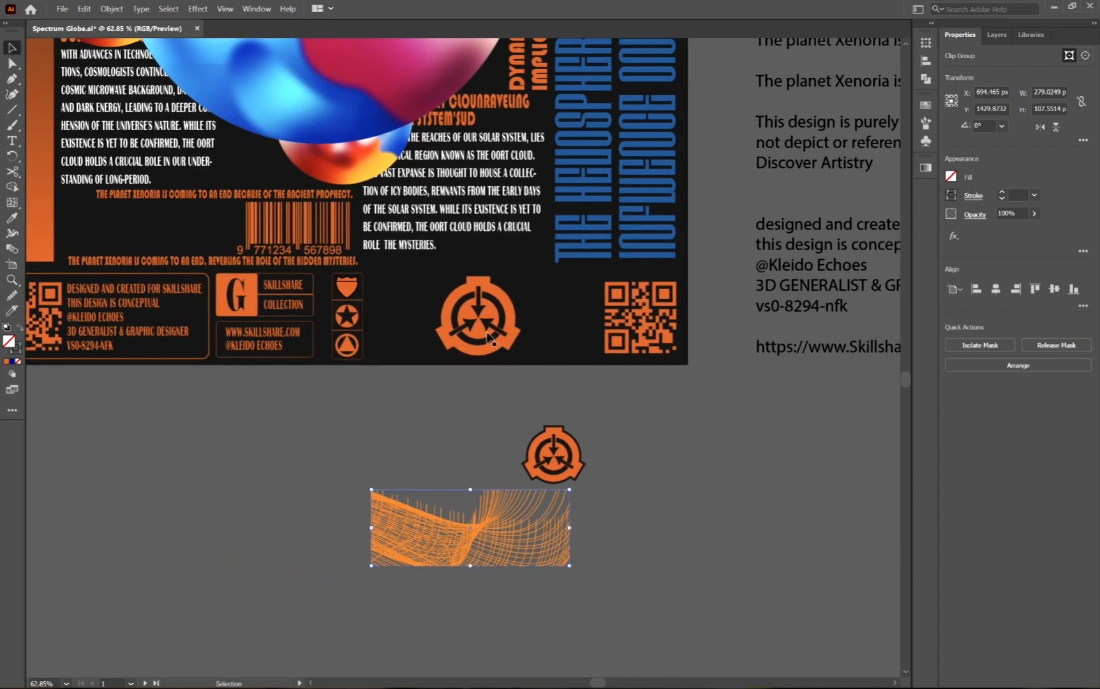
{"action": "left_click_drag", "start_coordinate": [490, 338], "coordinate": [429, 337]}
{"action": "left_click_drag", "start_coordinate": [471, 541], "coordinate": [561, 326]}
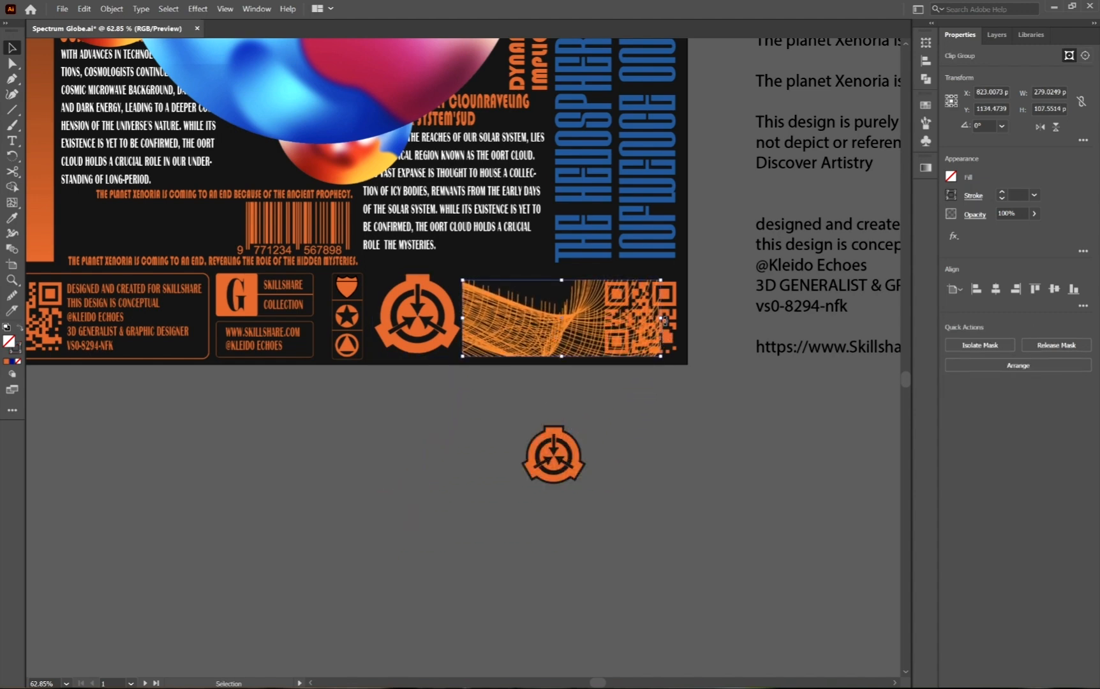
Narrow the footer's wave artwork to about 191 px so it clears the QR code, and make its stroke white
{"action": "left_click_drag", "start_coordinate": [660, 317], "coordinate": [600, 326]}
{"action": "left_click", "coordinate": [636, 415]}
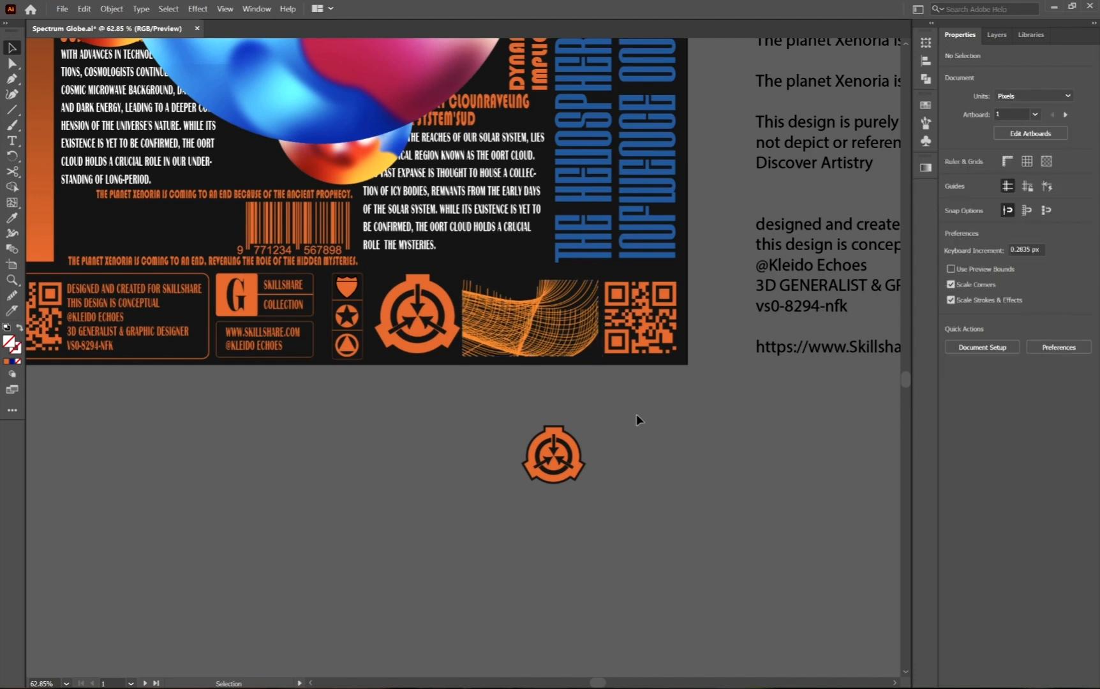
{"action": "left_click", "coordinate": [553, 321]}
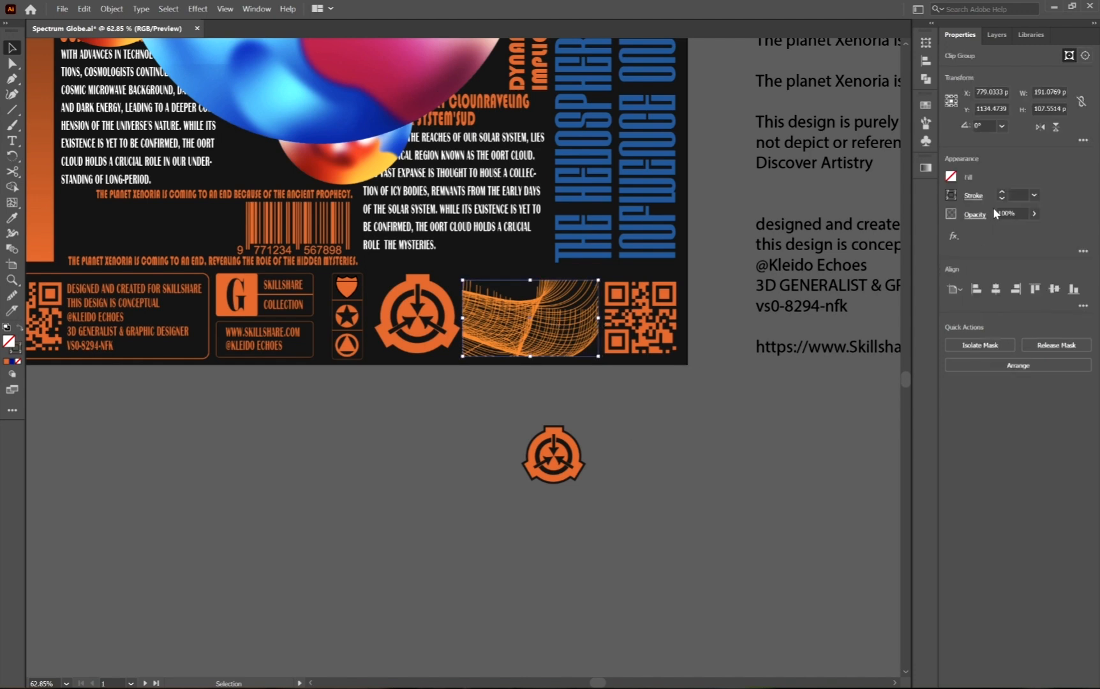
{"action": "left_click", "coordinate": [951, 195]}
{"action": "left_click", "coordinate": [855, 243]}
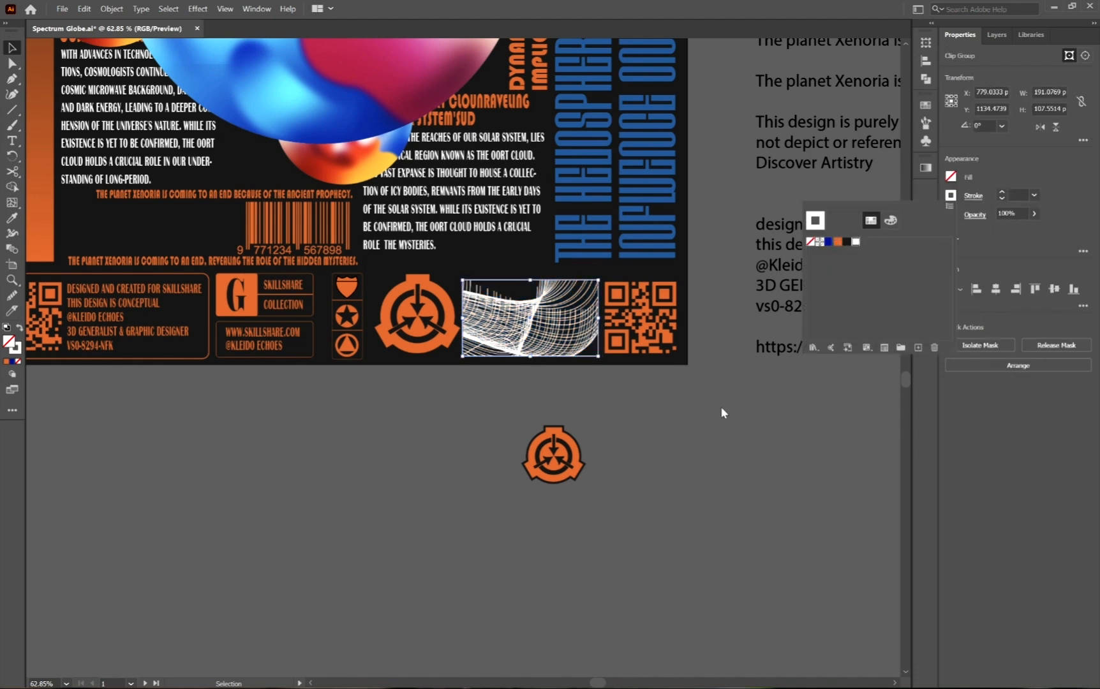
{"action": "left_click", "coordinate": [680, 437]}
Shift the white wave artwork slightly up and towards the QR code, and narrow it a little more to keep a gap
{"action": "left_click_drag", "start_coordinate": [530, 321], "coordinate": [533, 322]}
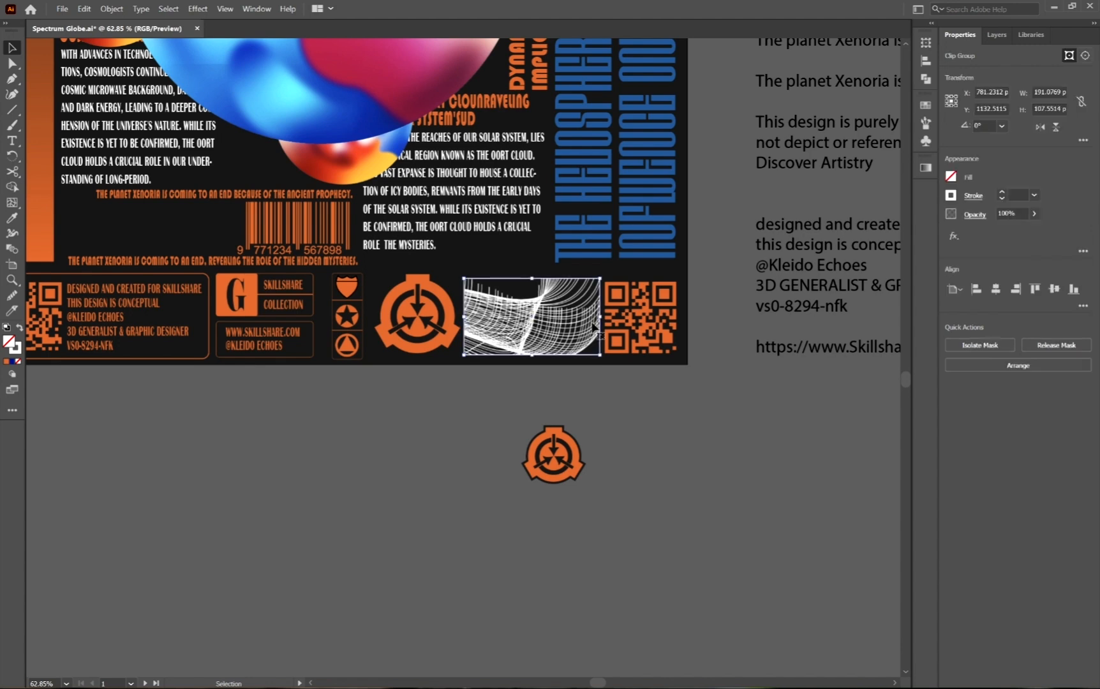
{"action": "left_click_drag", "start_coordinate": [600, 316], "coordinate": [596, 316]}
{"action": "left_click", "coordinate": [747, 436]}
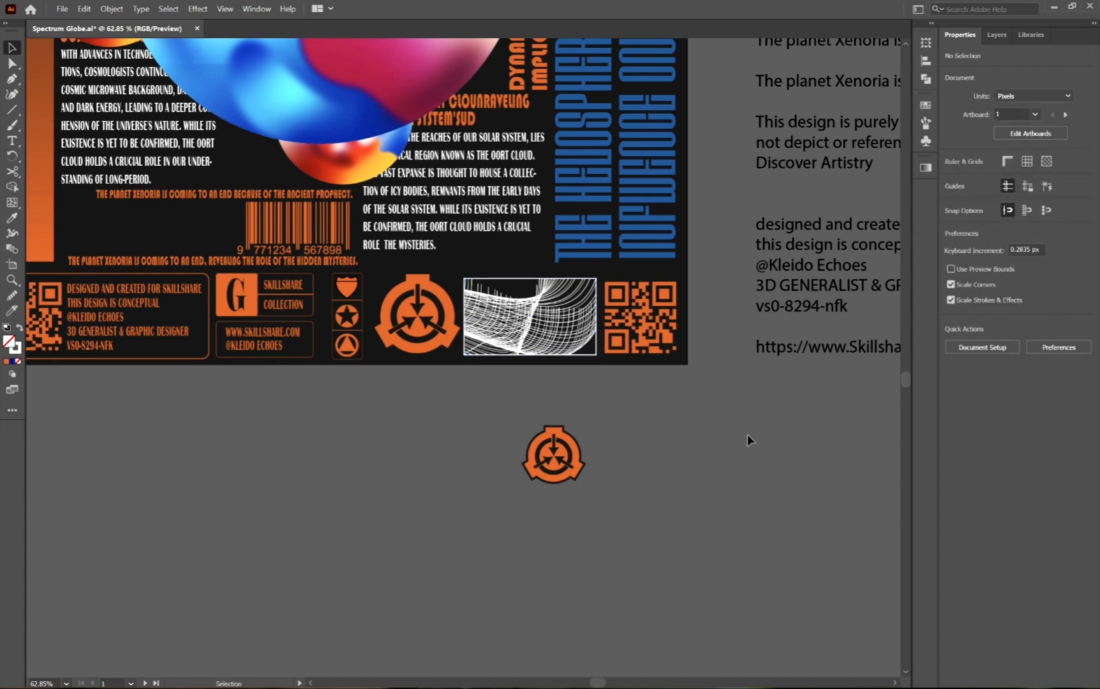
Delete the rectangular clipping frame around the white wave artwork
{"action": "left_click", "coordinate": [571, 315]}
{"action": "key", "text": "a"}
{"action": "left_click", "coordinate": [597, 366]}
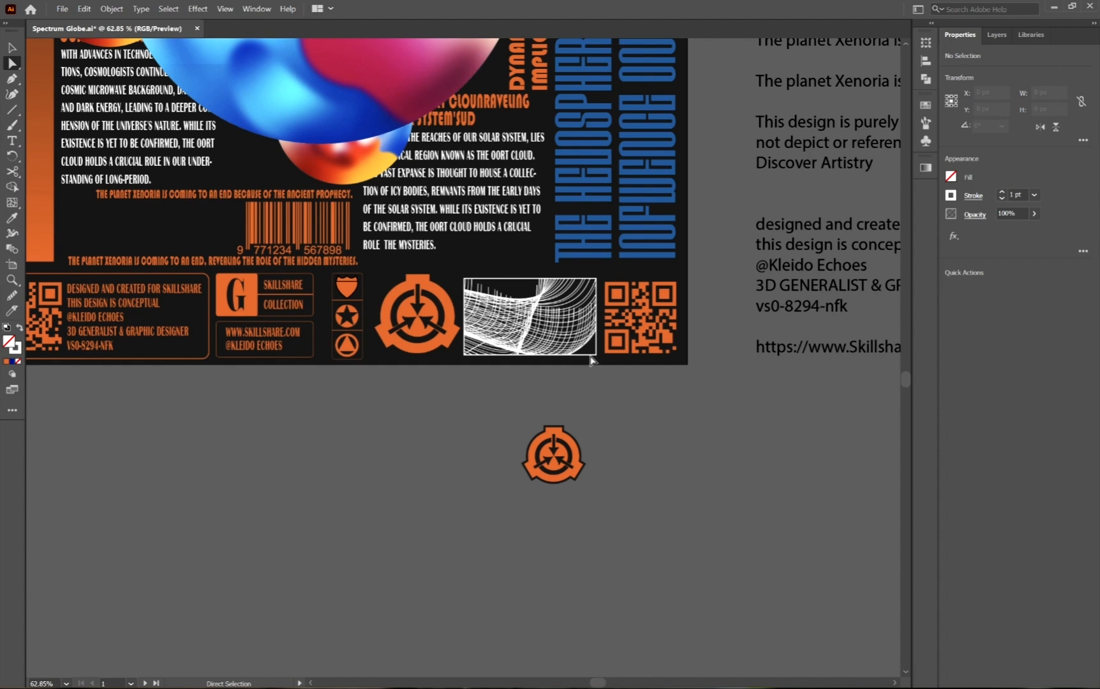
{"action": "left_click", "coordinate": [591, 361]}
{"action": "key", "text": "Delete"}
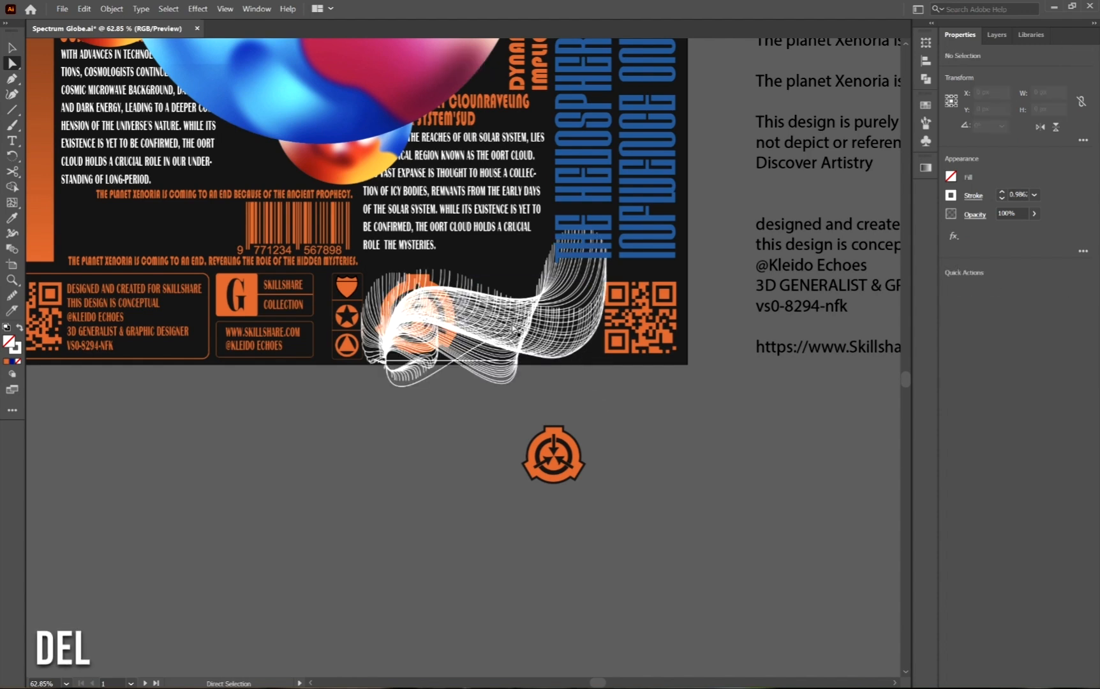
{"action": "left_click", "coordinate": [545, 354]}
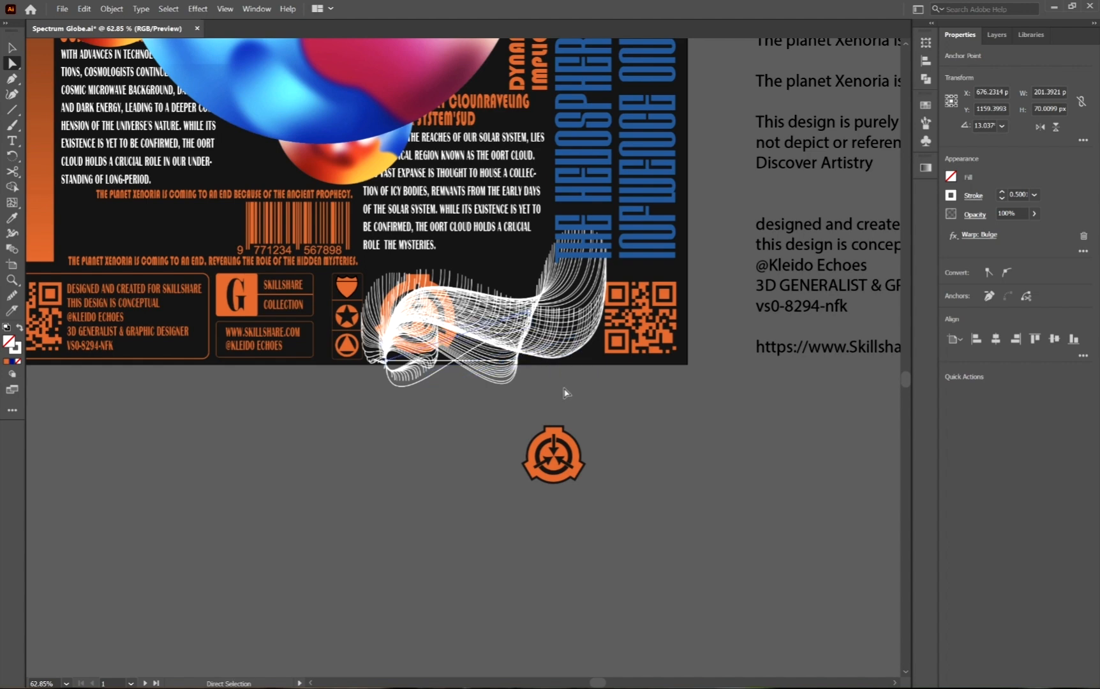
{"action": "key", "text": "v"}
{"action": "left_click", "coordinate": [606, 397]}
Move the unclipped wave beside the emblem and shrink it to about 183 by 114 px to fit before the QR code
{"action": "left_click_drag", "start_coordinate": [545, 316], "coordinate": [646, 293]}
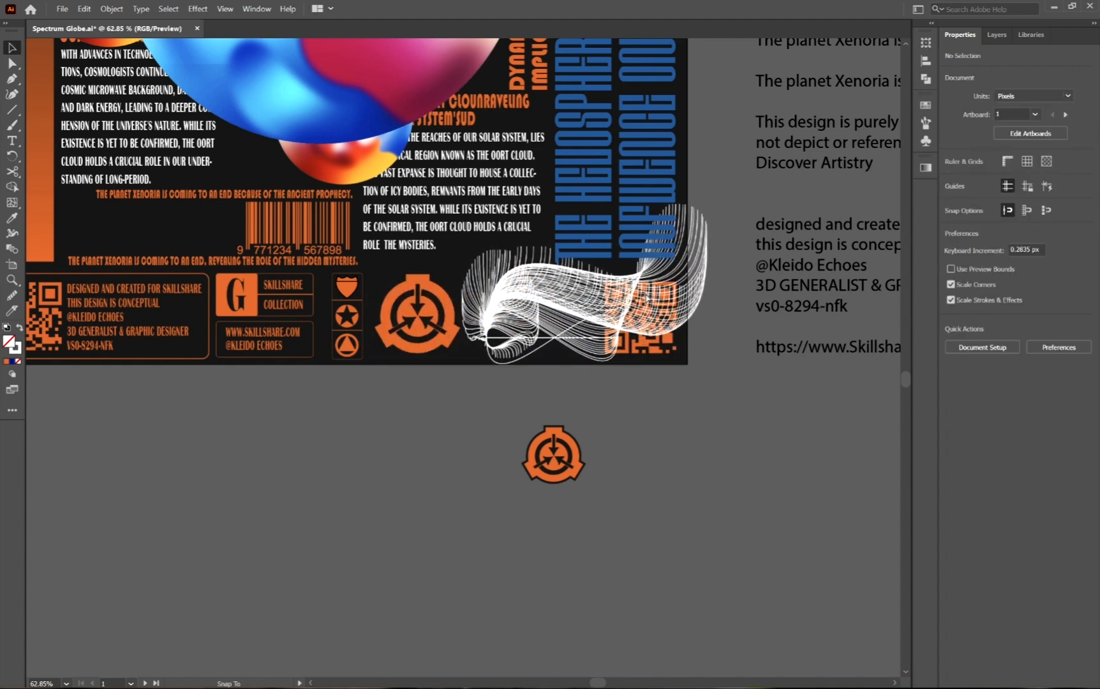
{"action": "left_click_drag", "start_coordinate": [709, 280], "coordinate": [592, 280]}
{"action": "left_click_drag", "start_coordinate": [538, 205], "coordinate": [540, 279]}
{"action": "left_click_drag", "start_coordinate": [528, 327], "coordinate": [537, 330]}
{"action": "left_click", "coordinate": [669, 444]}
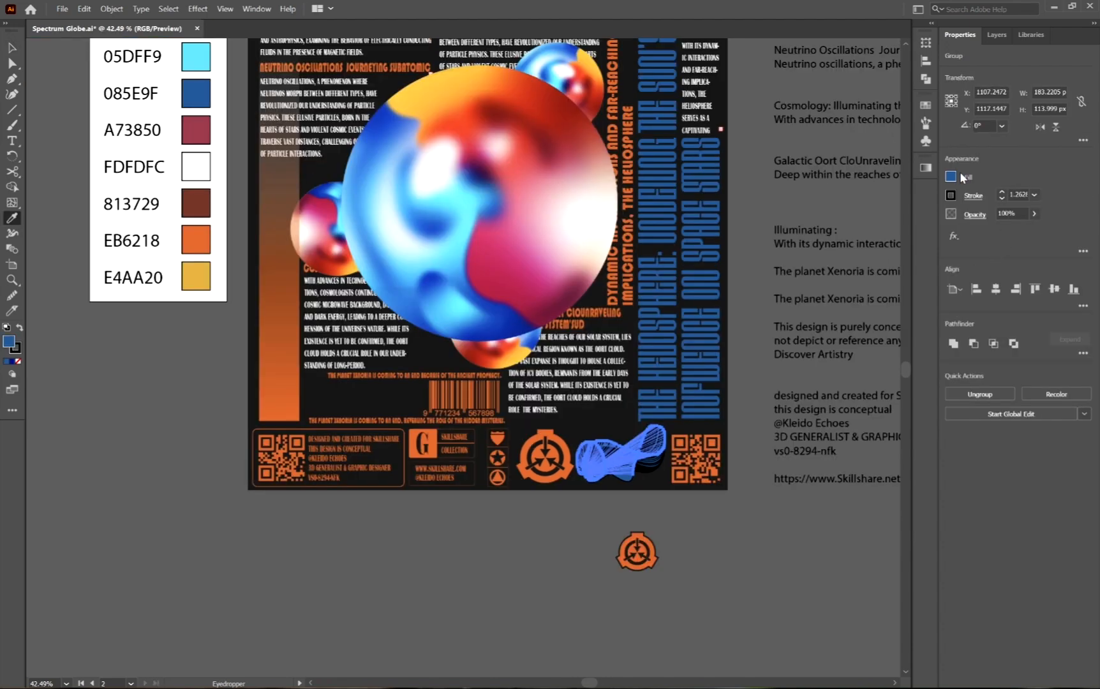
Try to swap the wave artwork's blue fill to its stroke, leaving the shapes unfilled
{"action": "left_click", "coordinate": [953, 178]}
{"action": "left_click", "coordinate": [951, 196]}
{"action": "key", "text": "shift+x"}
{"action": "mouse_move", "coordinate": [601, 512]}
{"action": "left_mouse_down"}
{"action": "mouse_move", "coordinate": [704, 492]}
{"action": "mouse_move", "coordinate": [823, 536]}
{"action": "left_mouse_up"}
{"action": "mouse_move", "coordinate": [843, 561]}
{"action": "left_mouse_down"}
{"action": "mouse_move", "coordinate": [583, 441]}
{"action": "mouse_move", "coordinate": [656, 485]}
{"action": "left_mouse_up"}
{"action": "left_click", "coordinate": [629, 469]}
{"action": "mouse_move", "coordinate": [611, 454]}
{"action": "left_mouse_down"}
{"action": "mouse_move", "coordinate": [383, 455]}
{"action": "mouse_move", "coordinate": [478, 452]}
{"action": "left_mouse_up"}
{"action": "left_click", "coordinate": [583, 383]}
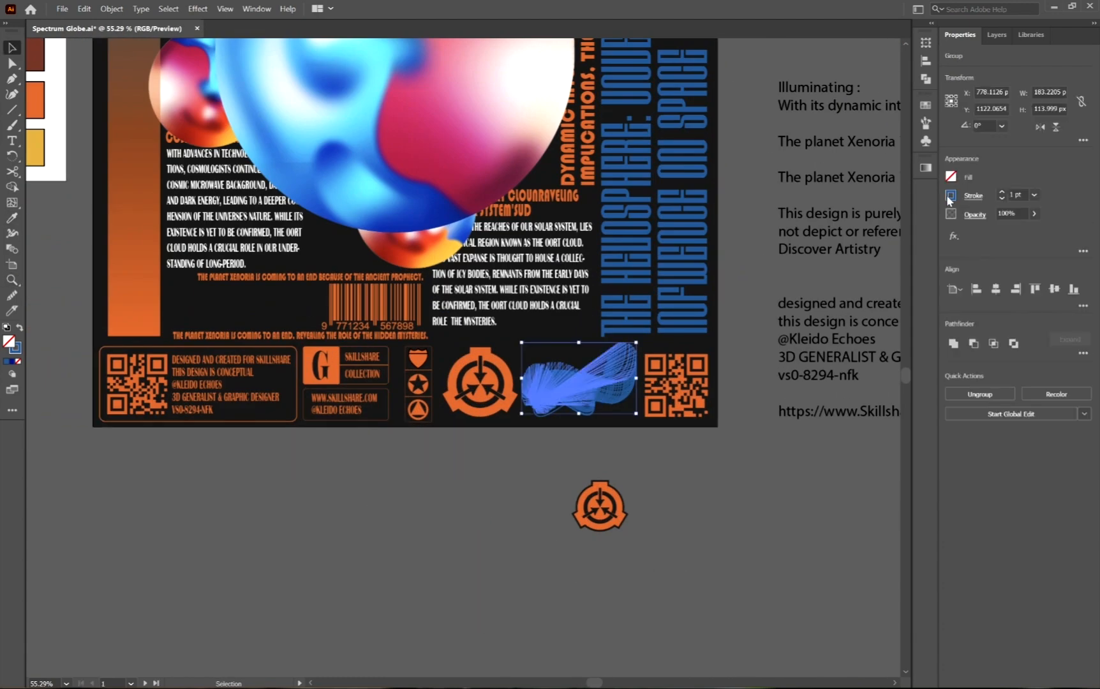
Try a white 1 pt stroke on the wave artwork
{"action": "left_click", "coordinate": [951, 196]}
{"action": "left_click", "coordinate": [857, 242]}
{"action": "left_click", "coordinate": [704, 497]}
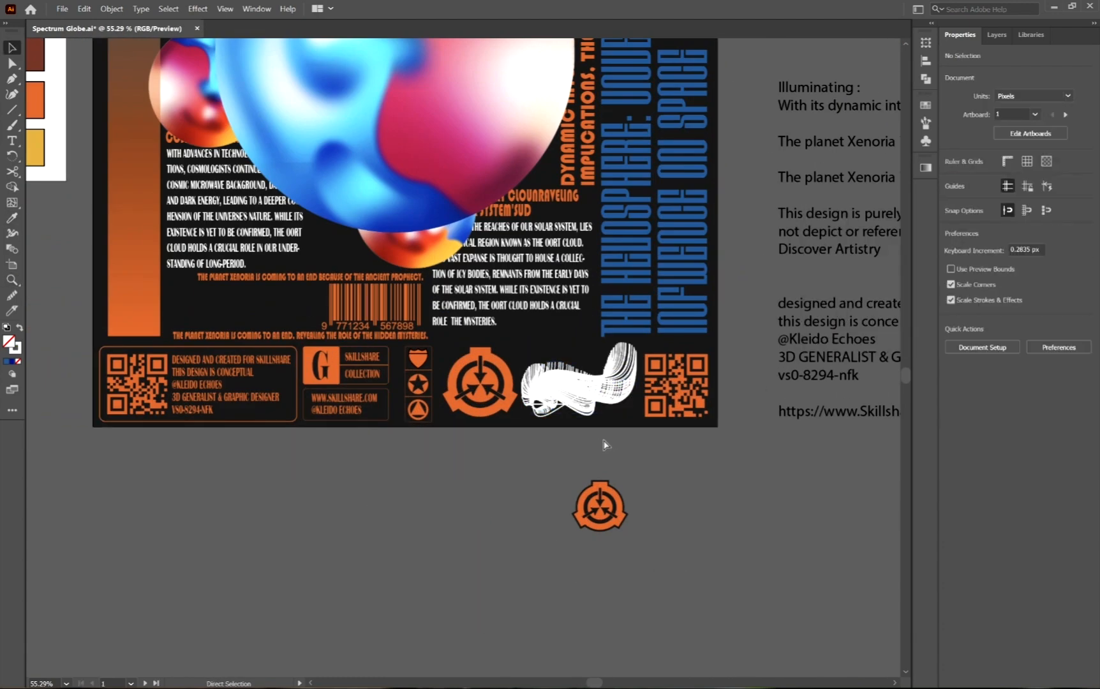
Undo the wave artwork's recolouring back to its thin white lines
{"action": "key", "text": "ctrl+z"}
{"action": "key", "text": "ctrl+z"}
{"action": "key", "text": "ctrl+z"}
{"action": "key", "text": "ctrl+z"}
{"action": "key", "text": "ctrl+shift+z"}
{"action": "key", "text": "ctrl+shift+z"}
{"action": "key", "text": "ctrl+shift+z"}
{"action": "left_click", "coordinate": [646, 449]}
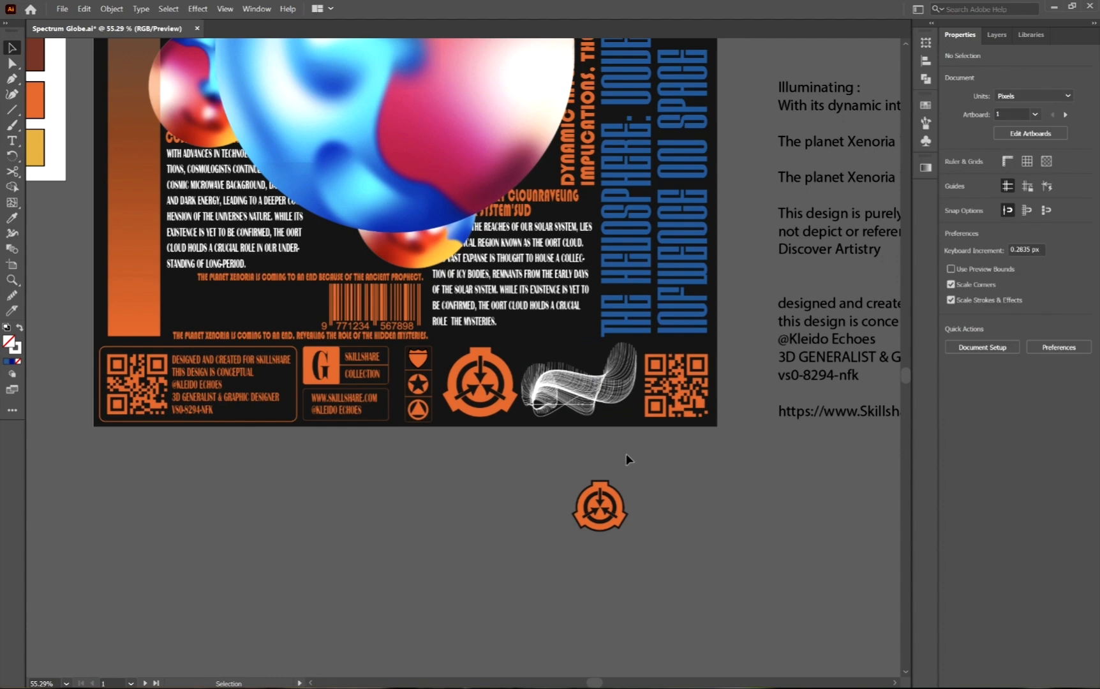
Nudge the footer's round emblem about 7 px towards the icon frame
{"action": "mouse_move", "coordinate": [631, 458]}
{"action": "left_mouse_down"}
{"action": "mouse_move", "coordinate": [698, 505]}
{"action": "mouse_move", "coordinate": [601, 508]}
{"action": "left_mouse_up"}
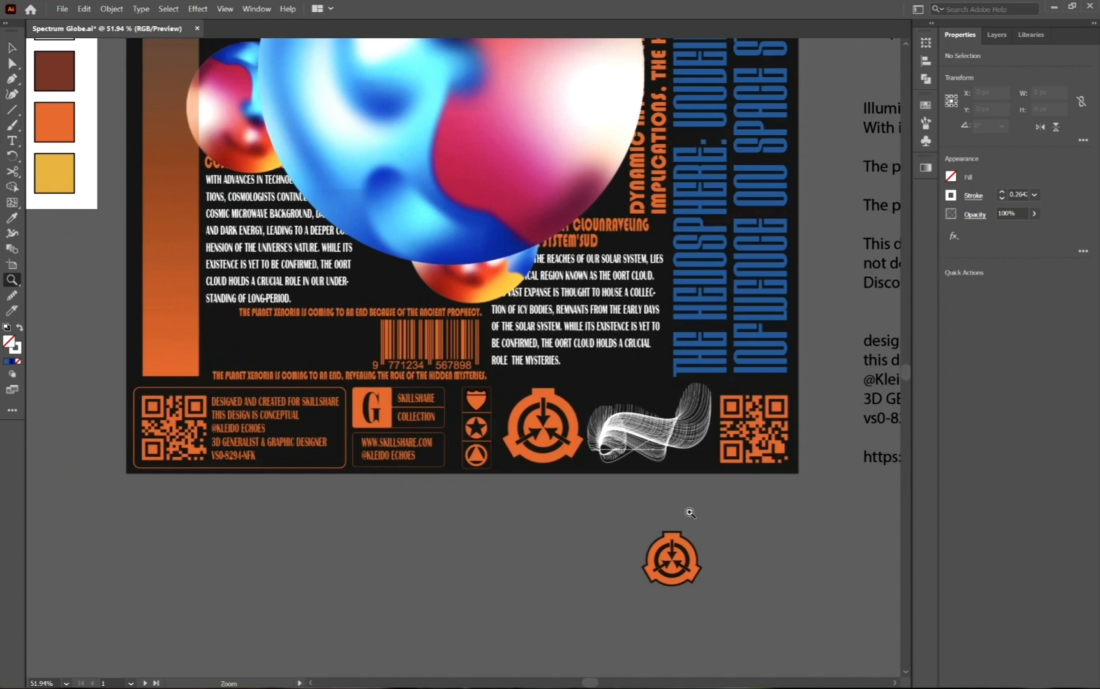
{"action": "key", "text": "v"}
{"action": "left_click", "coordinate": [556, 430]}
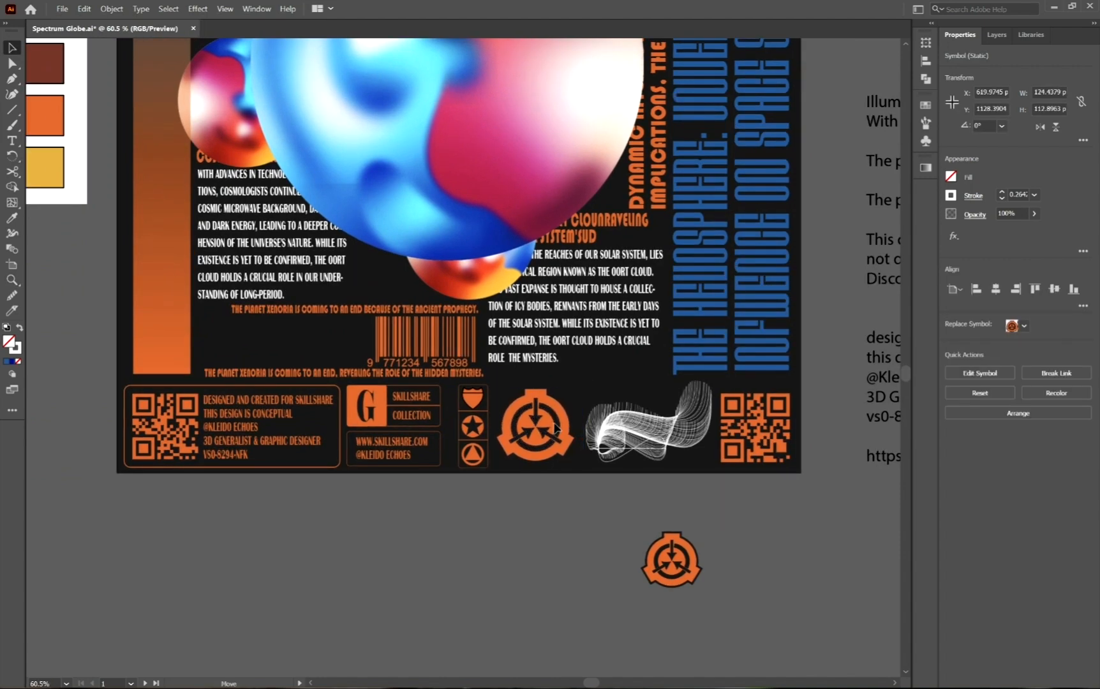
{"action": "left_click_drag", "start_coordinate": [559, 423], "coordinate": [554, 424]}
Move the spare round emblem from below the poster to beside the Magnetosphere title and break its symbol link
{"action": "key", "text": "space"}
{"action": "left_click_drag", "start_coordinate": [553, 535], "coordinate": [513, 600]}
{"action": "key", "text": "ctrl+space"}
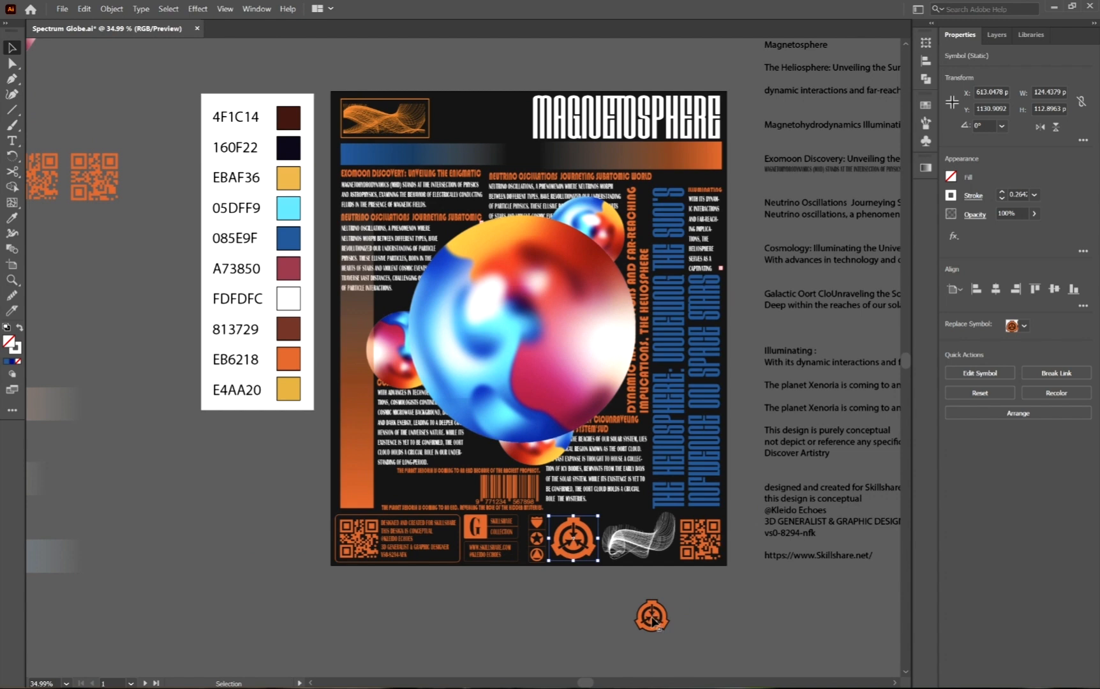
{"action": "left_click_drag", "start_coordinate": [652, 617], "coordinate": [502, 123]}
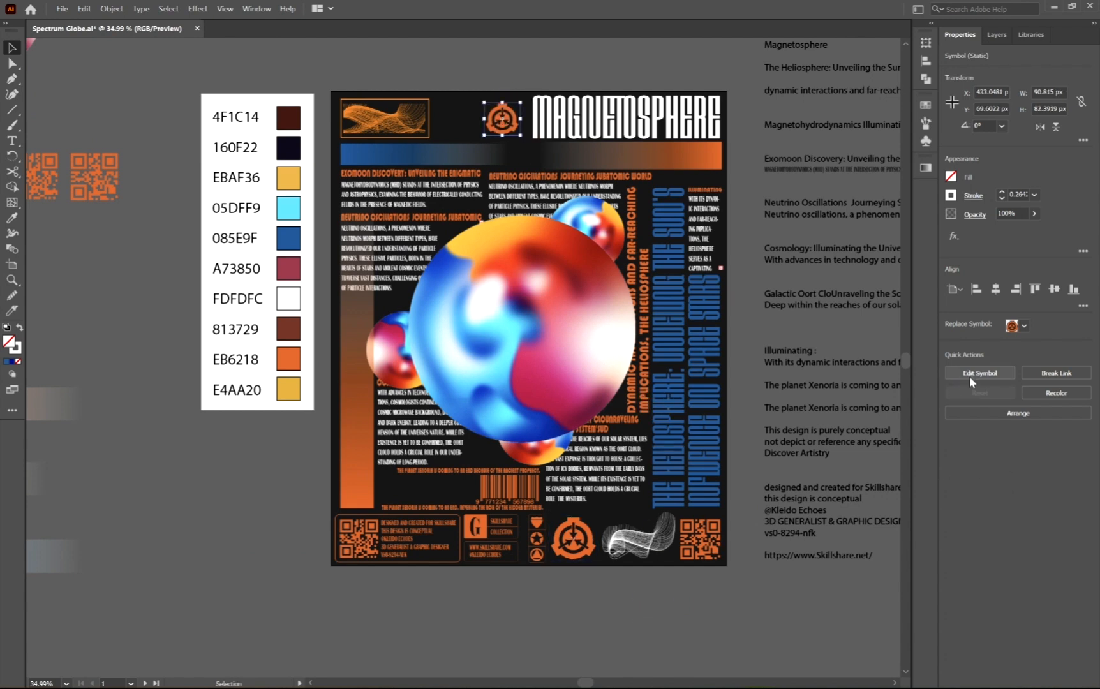
{"action": "left_click", "coordinate": [1044, 374]}
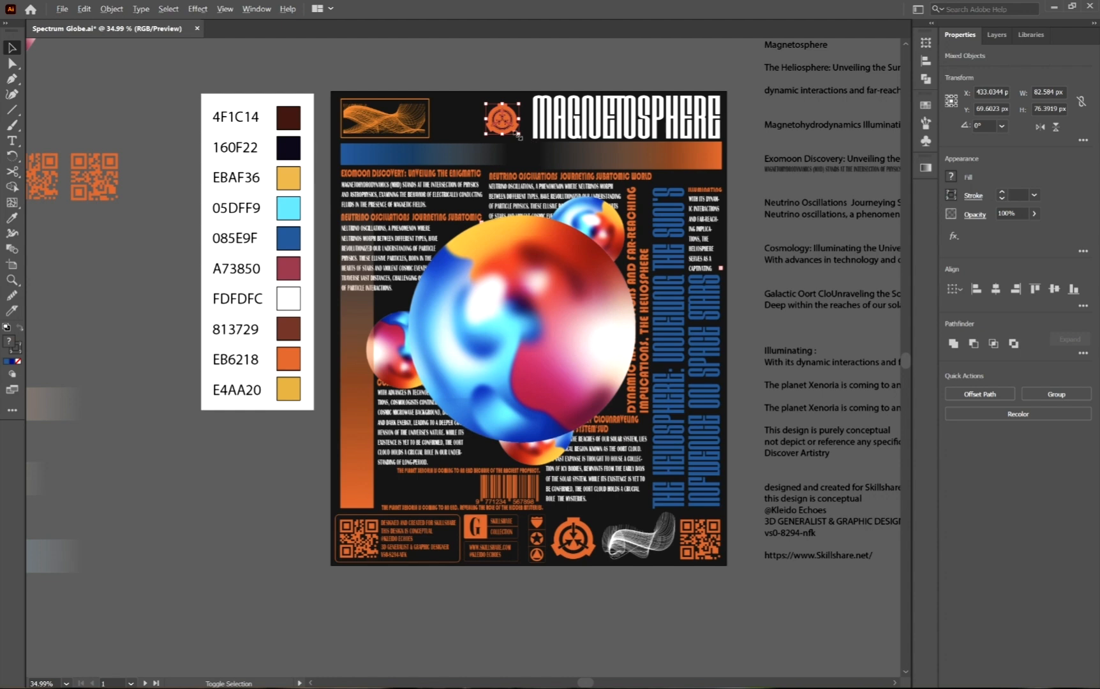
Enlarge the header emblem to about 110 by 102 px, keeping it close beside the Magnetosphere title
{"action": "left_click_drag", "start_coordinate": [519, 136], "coordinate": [513, 124]}
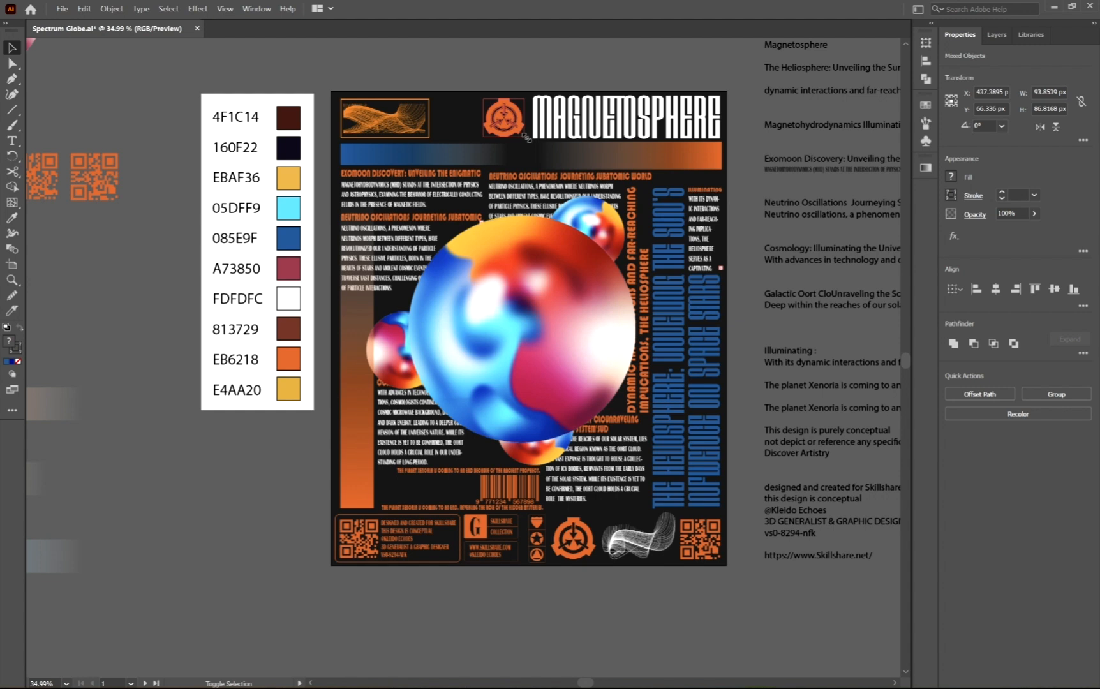
{"action": "mouse_move", "coordinate": [528, 137]}
{"action": "left_mouse_down"}
{"action": "mouse_move", "coordinate": [505, 117]}
{"action": "mouse_move", "coordinate": [511, 125]}
{"action": "left_mouse_up"}
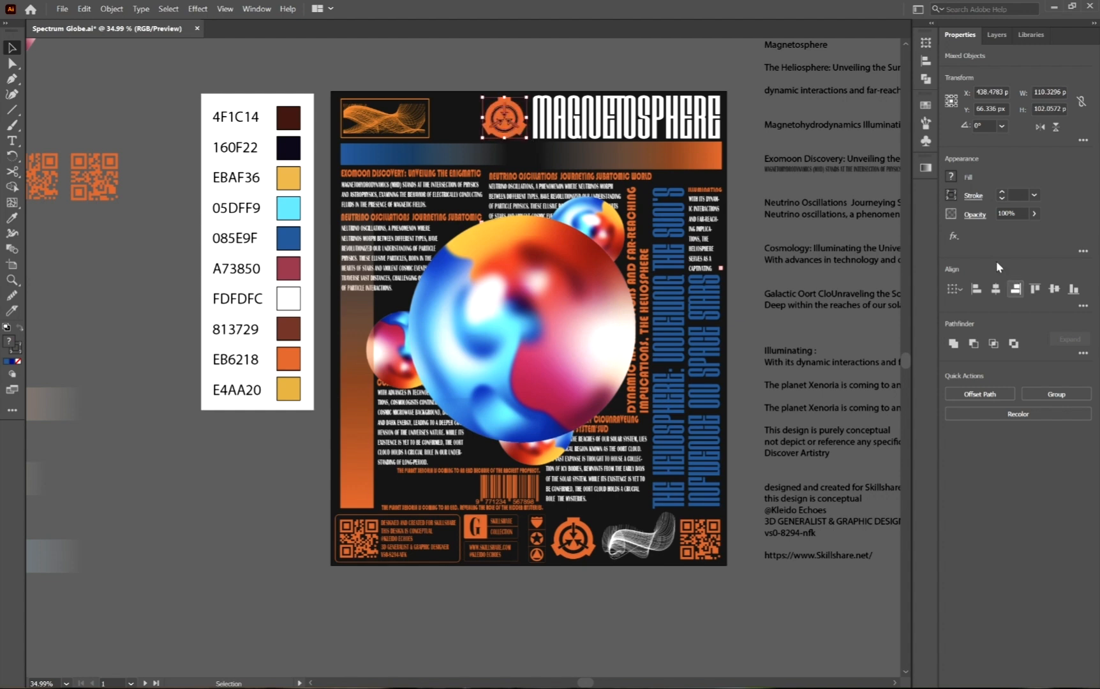
{"action": "left_click_drag", "start_coordinate": [526, 59], "coordinate": [563, 108]}
{"action": "left_click_drag", "start_coordinate": [563, 108], "coordinate": [648, 115]}
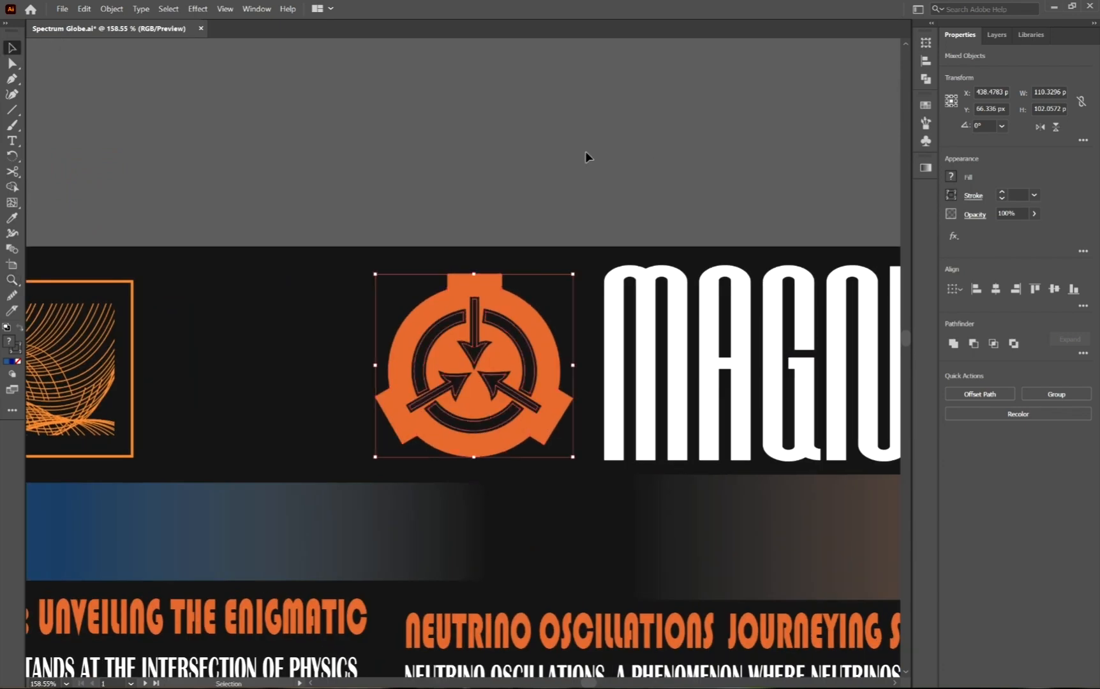
{"action": "left_click", "coordinate": [585, 153]}
Fill the header emblem's orange body shape with white
{"action": "left_click_drag", "start_coordinate": [545, 211], "coordinate": [582, 157]}
{"action": "key", "text": "a"}
{"action": "left_click", "coordinate": [530, 235]}
{"action": "left_click", "coordinate": [951, 176]}
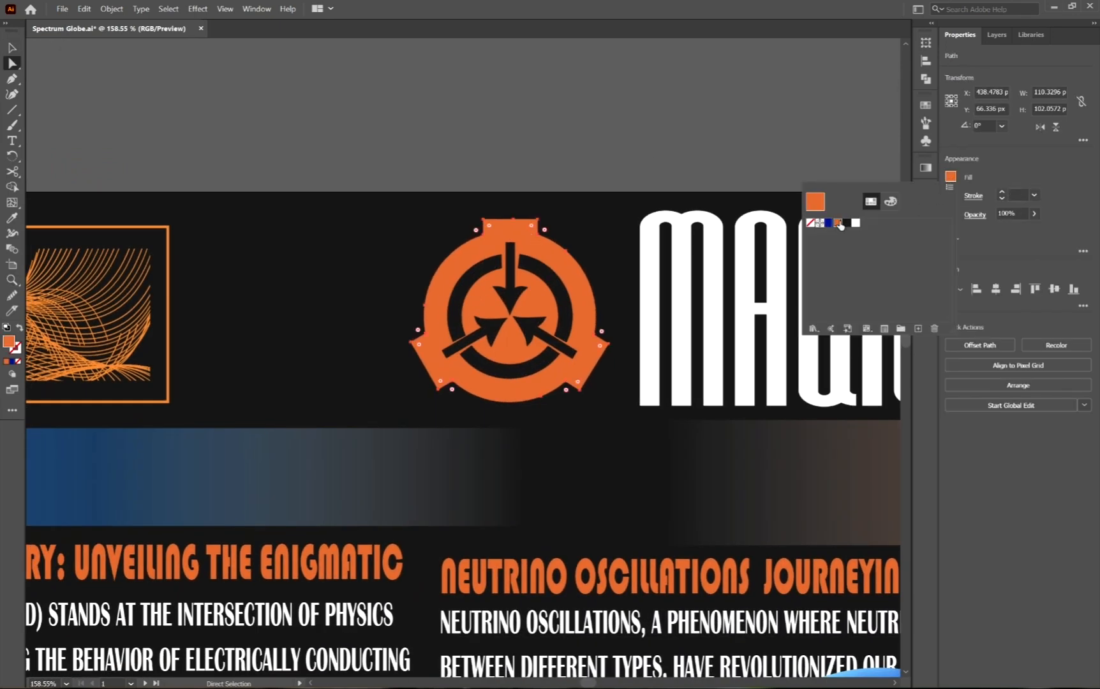
{"action": "left_click", "coordinate": [858, 226]}
{"action": "left_click", "coordinate": [662, 145]}
{"action": "left_click_drag", "start_coordinate": [663, 148], "coordinate": [574, 255]}
{"action": "left_click_drag", "start_coordinate": [600, 316], "coordinate": [579, 309]}
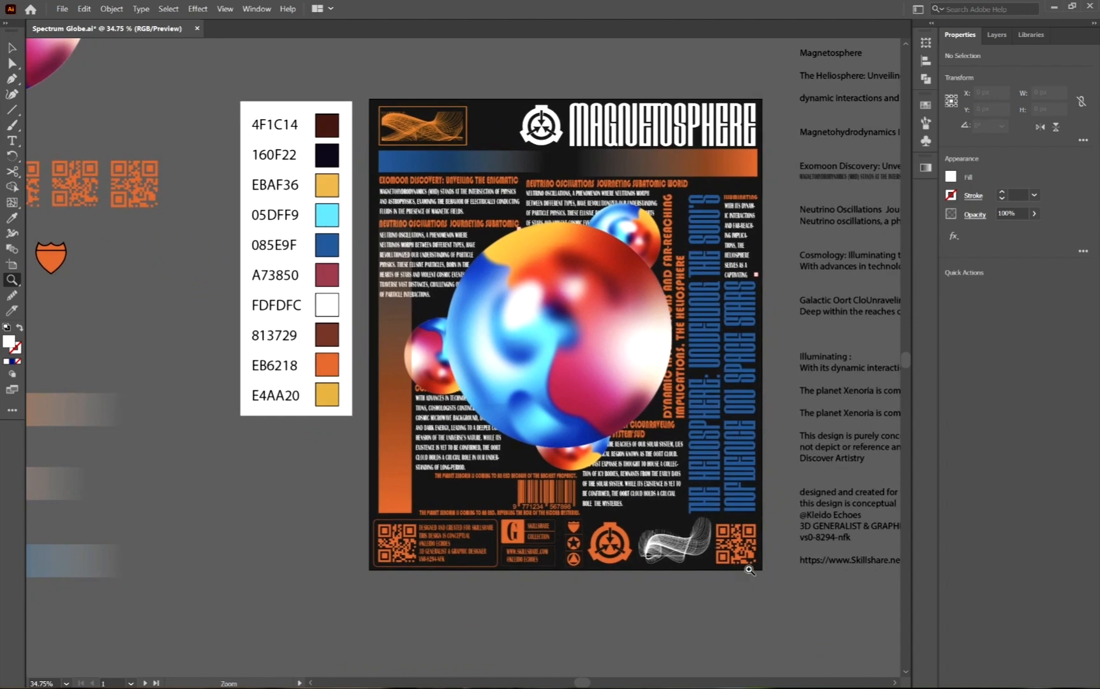
Duplicate the footer's circled star icon into the empty space beside the barcode, between the two Planet Xenoria lines
{"action": "left_click_drag", "start_coordinate": [589, 578], "coordinate": [657, 533]}
{"action": "key", "text": "v"}
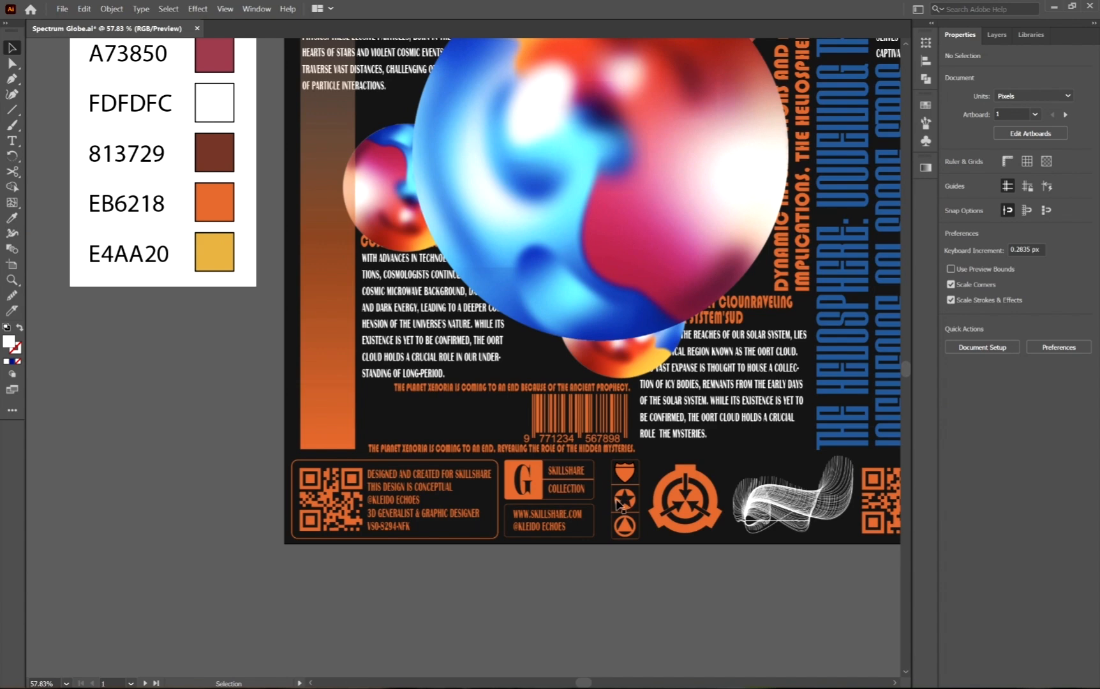
{"action": "left_click", "coordinate": [619, 505]}
{"action": "left_click_drag", "start_coordinate": [622, 504], "coordinate": [800, 394]}
{"action": "key", "text": "z"}
{"action": "left_click", "coordinate": [1060, 377]}
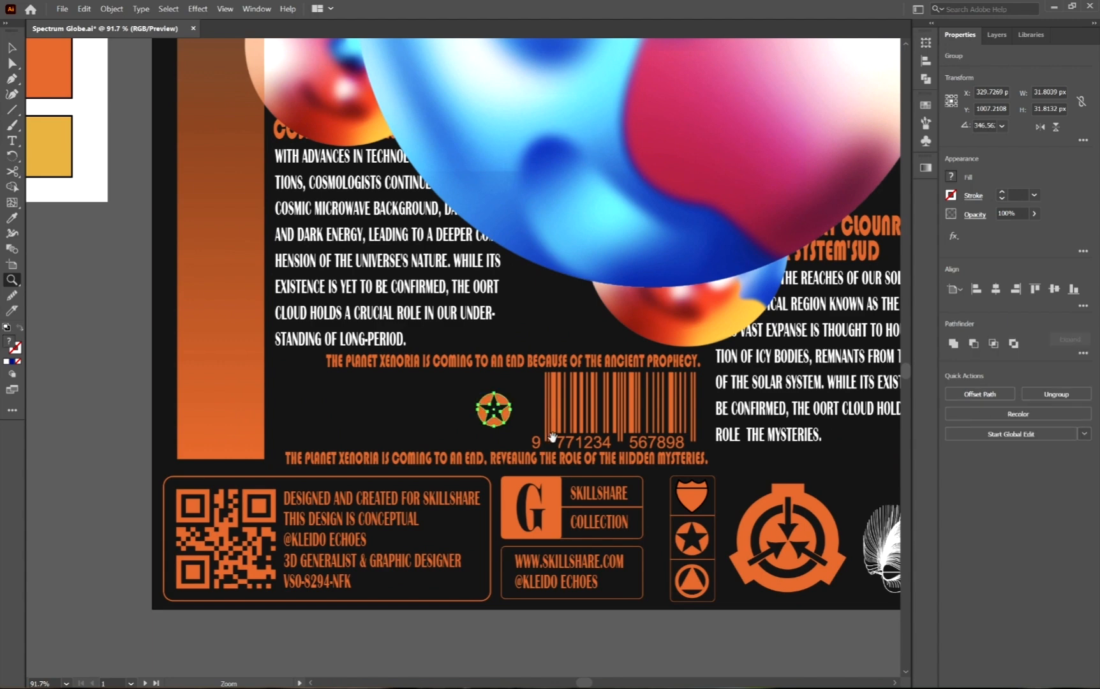
Enlarge the duplicated star icon proportionally from its centre to about 67 px so it nearly matches the barcode's height
{"action": "left_click_drag", "start_coordinate": [550, 436], "coordinate": [594, 446]}
{"action": "left_click_drag", "start_coordinate": [580, 440], "coordinate": [708, 440]}
{"action": "key", "text": "v"}
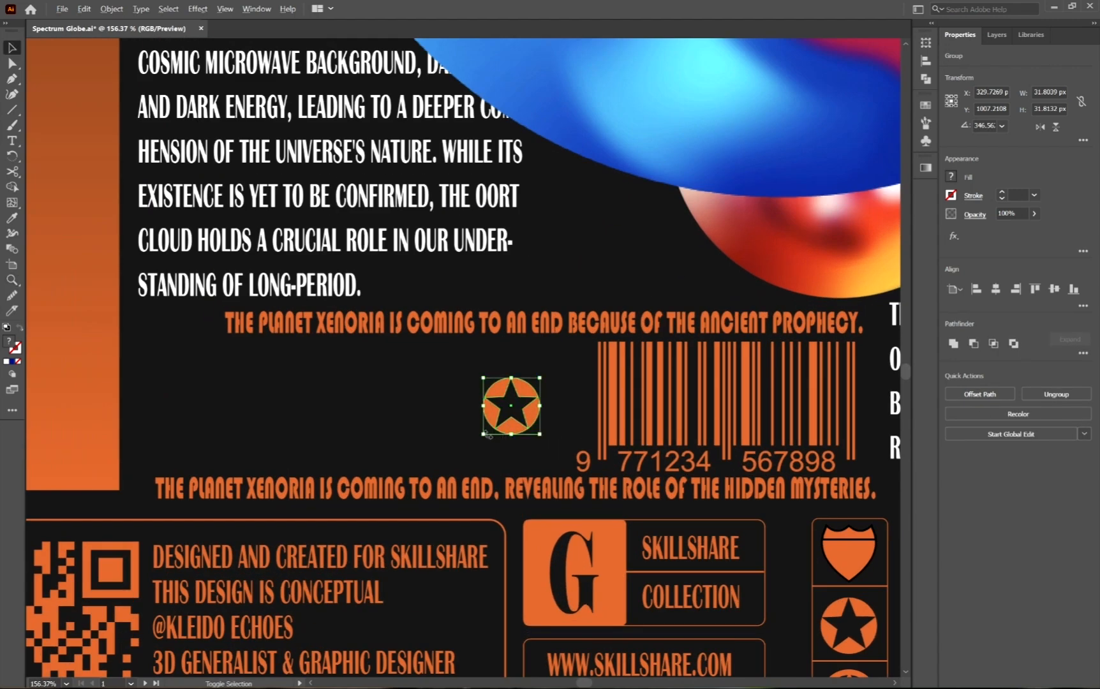
{"action": "left_click_drag", "start_coordinate": [486, 435], "coordinate": [452, 464]}
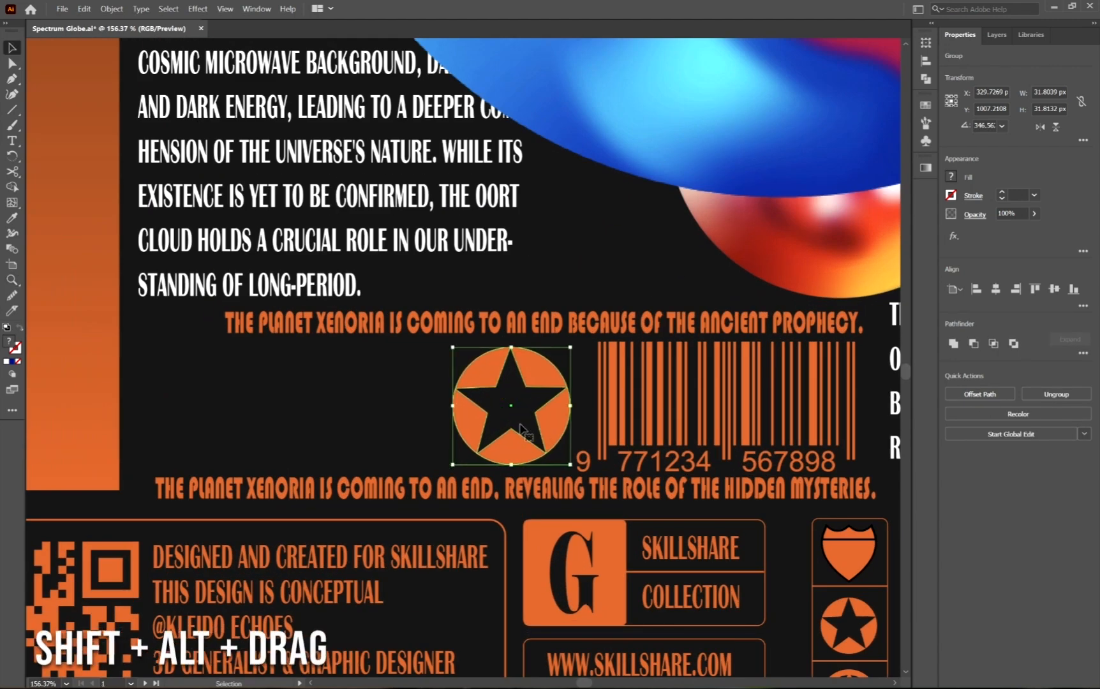
{"action": "left_click_drag", "start_coordinate": [545, 417], "coordinate": [437, 413]}
Sample the palette's 085E9F blue onto the large star badge and remove its stroke
{"action": "key", "text": "z"}
{"action": "key", "text": "i"}
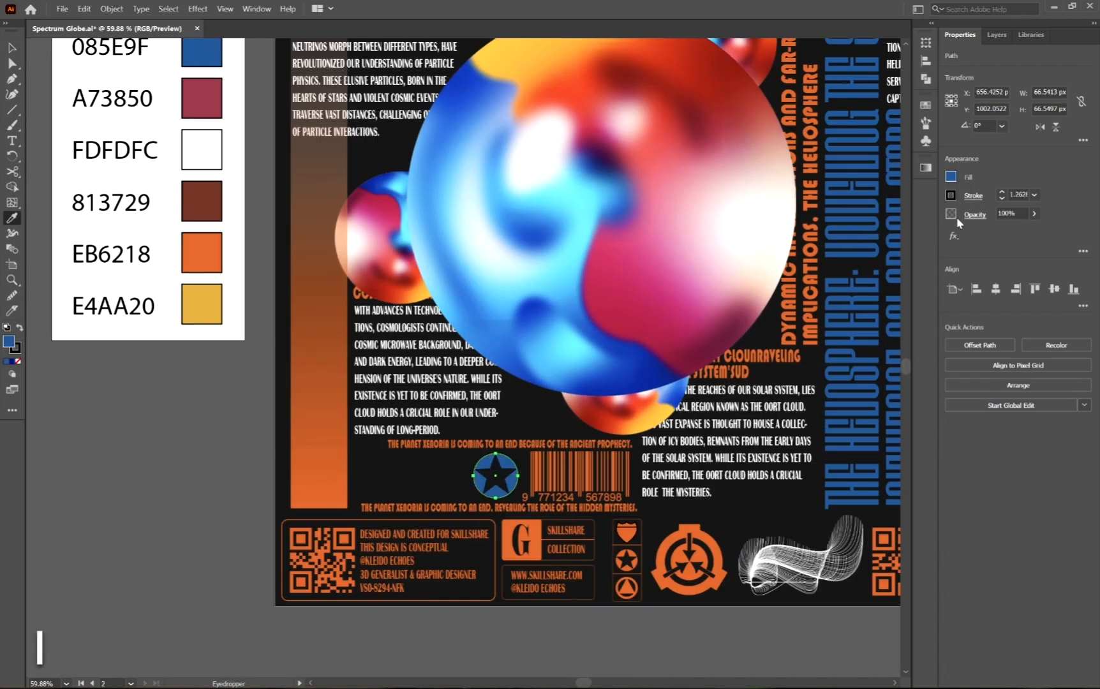
{"action": "left_click", "coordinate": [952, 194]}
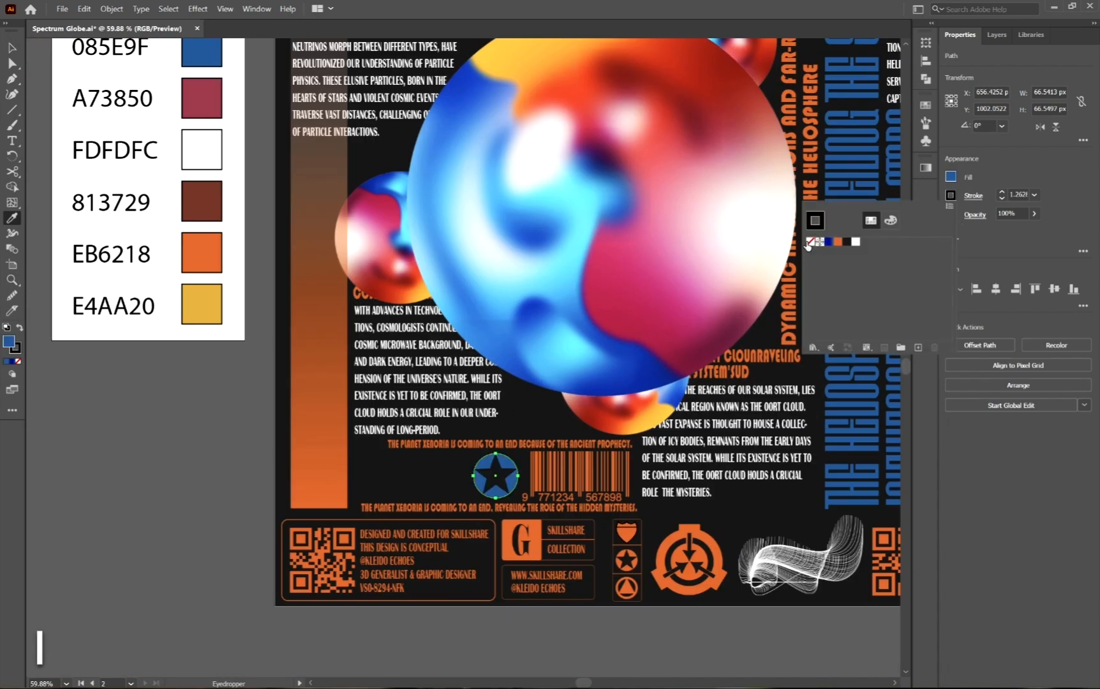
{"action": "left_click", "coordinate": [809, 243]}
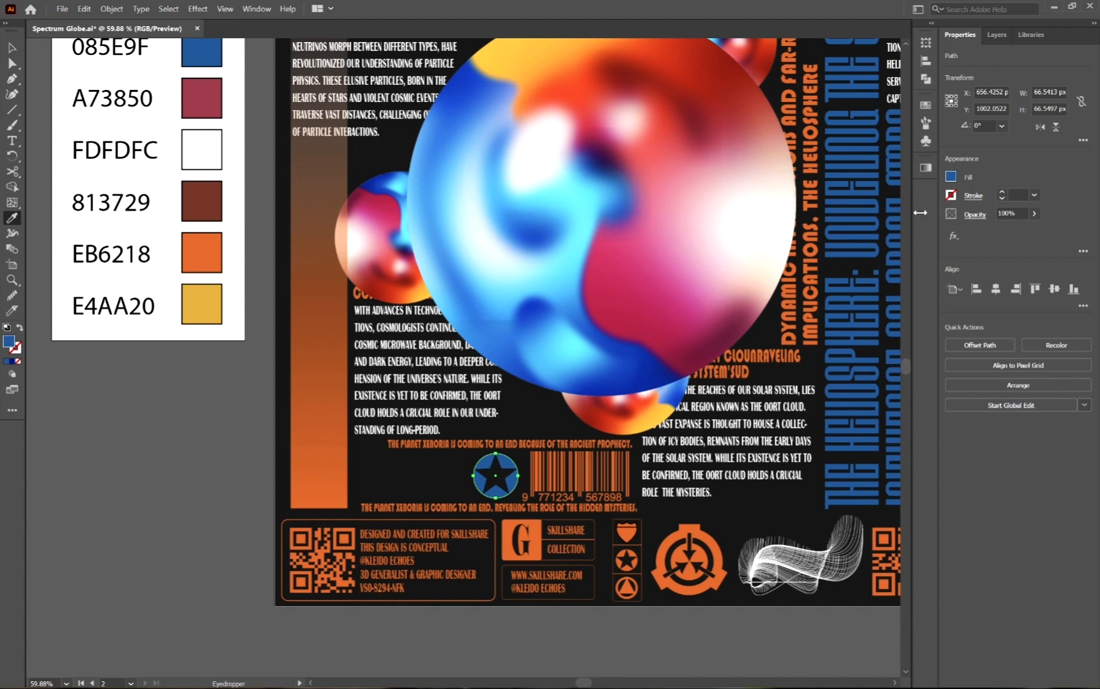
{"action": "left_click", "coordinate": [950, 177]}
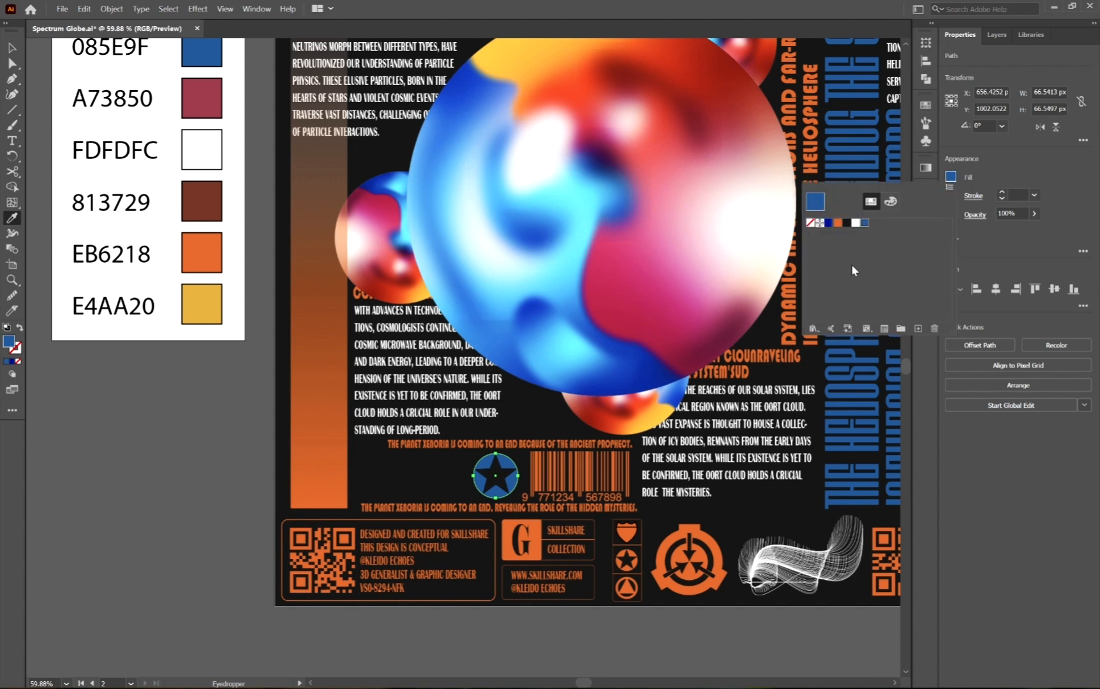
{"action": "left_click", "coordinate": [21, 52]}
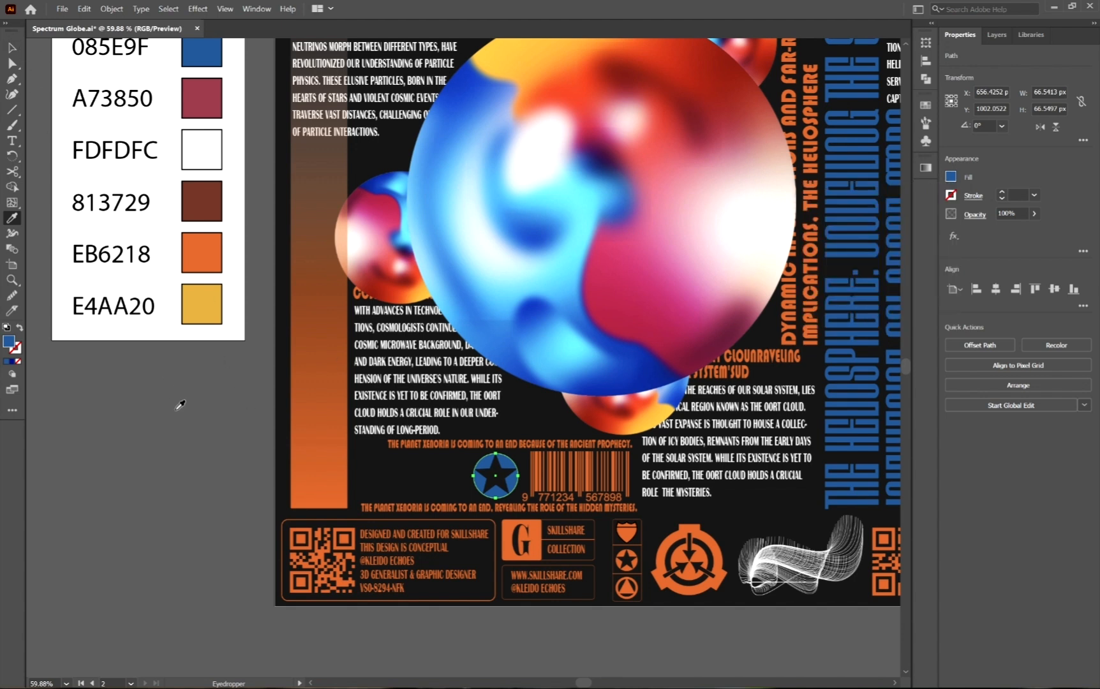
{"action": "left_click", "coordinate": [9, 50]}
{"action": "left_click", "coordinate": [106, 461]}
Select the blue star badge and nudge it slightly away from the barcode
{"action": "left_click_drag", "start_coordinate": [444, 413], "coordinate": [427, 408]}
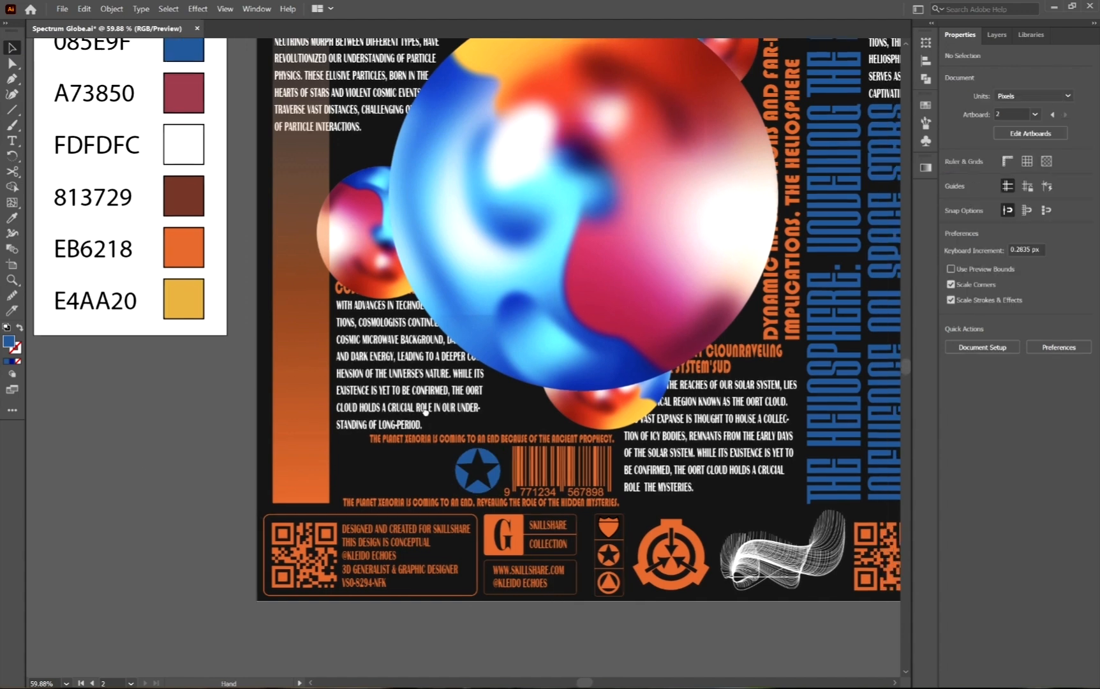
{"action": "key", "text": "z"}
{"action": "left_click", "coordinate": [446, 415]}
{"action": "left_click", "coordinate": [447, 414]}
{"action": "key", "text": "v"}
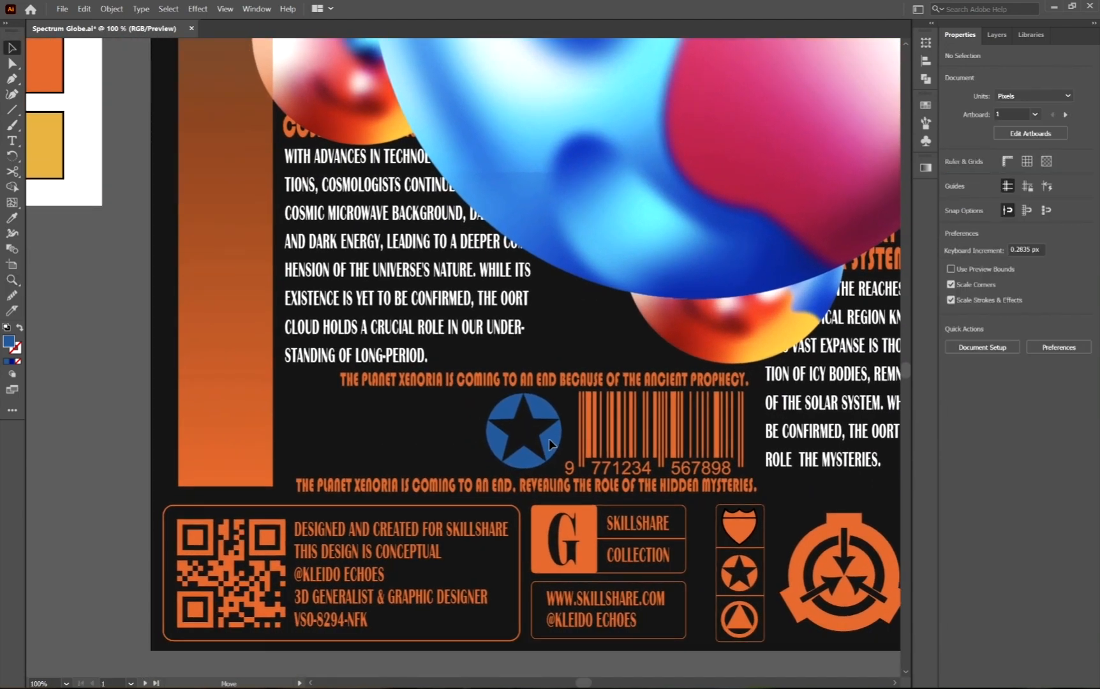
{"action": "left_click", "coordinate": [550, 443]}
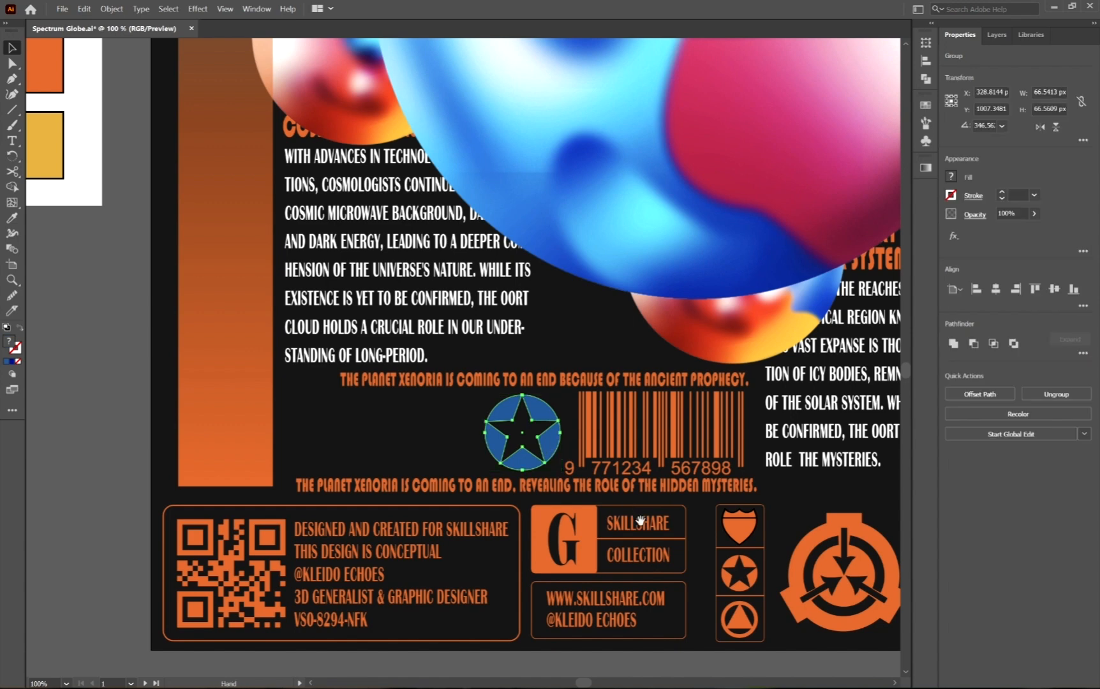
Move the barcode to the other side of the blue star badge, between the two Planet Xenoria lines
{"action": "key", "text": "z"}
{"action": "left_click", "coordinate": [489, 491], "text": "alt"}
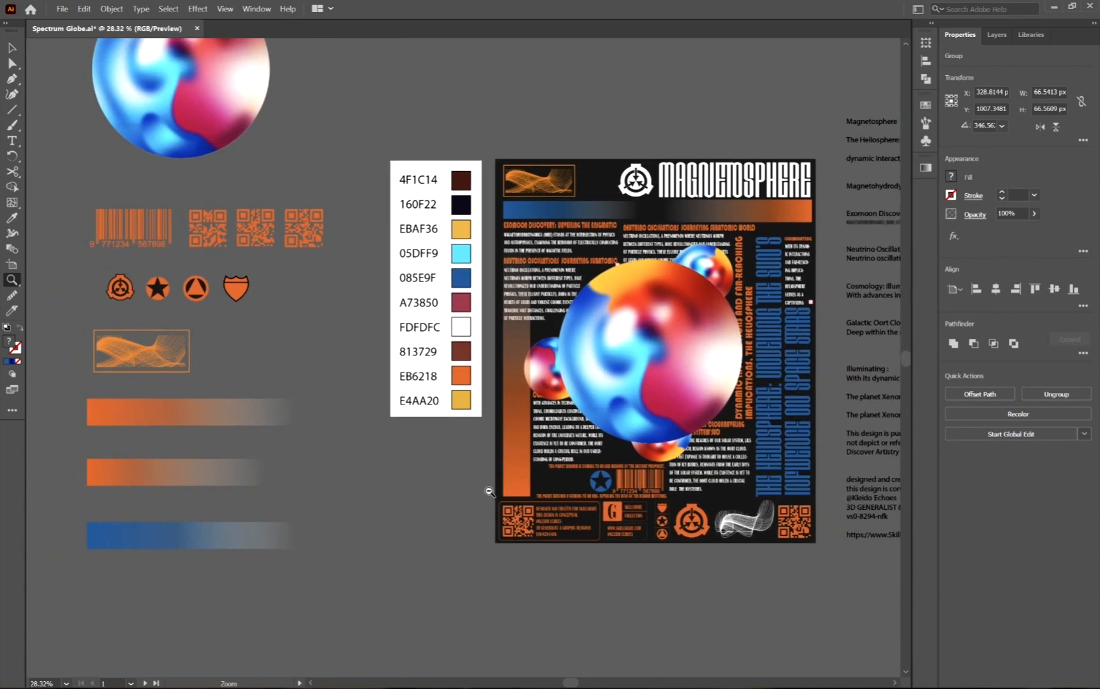
{"action": "left_click", "coordinate": [602, 483]}
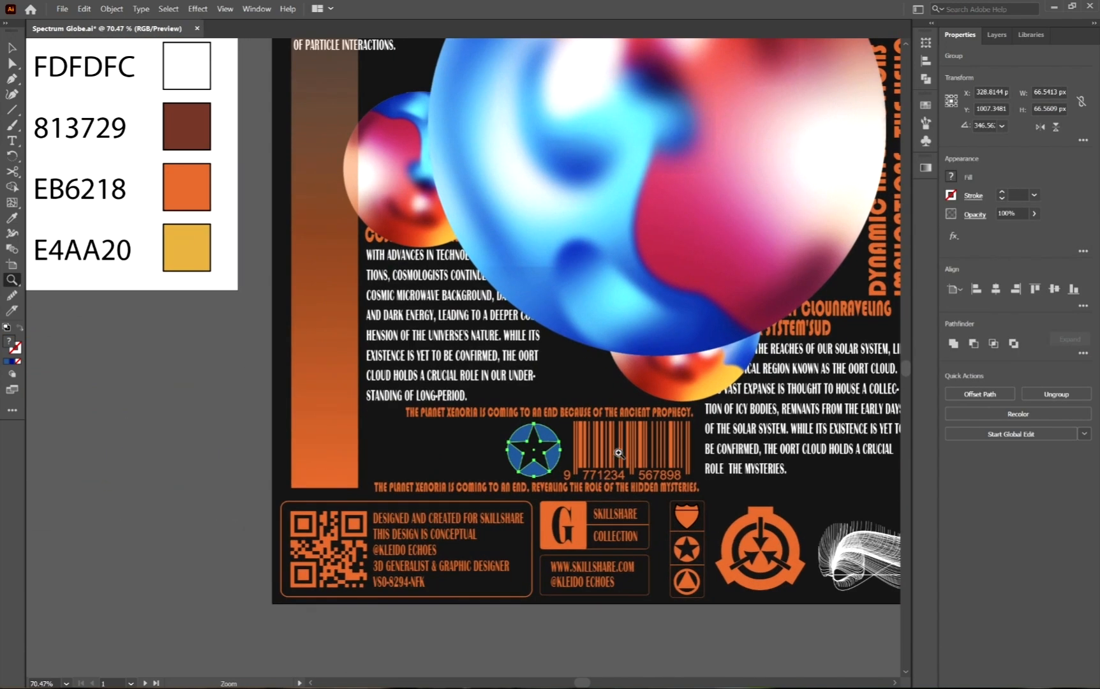
{"action": "key", "text": "v"}
{"action": "left_click_drag", "start_coordinate": [643, 449], "coordinate": [452, 447]}
Align the start of the upper Planet Xenoria line with the lower one and nudge the star badge away from the barcode
{"action": "left_click", "coordinate": [553, 419]}
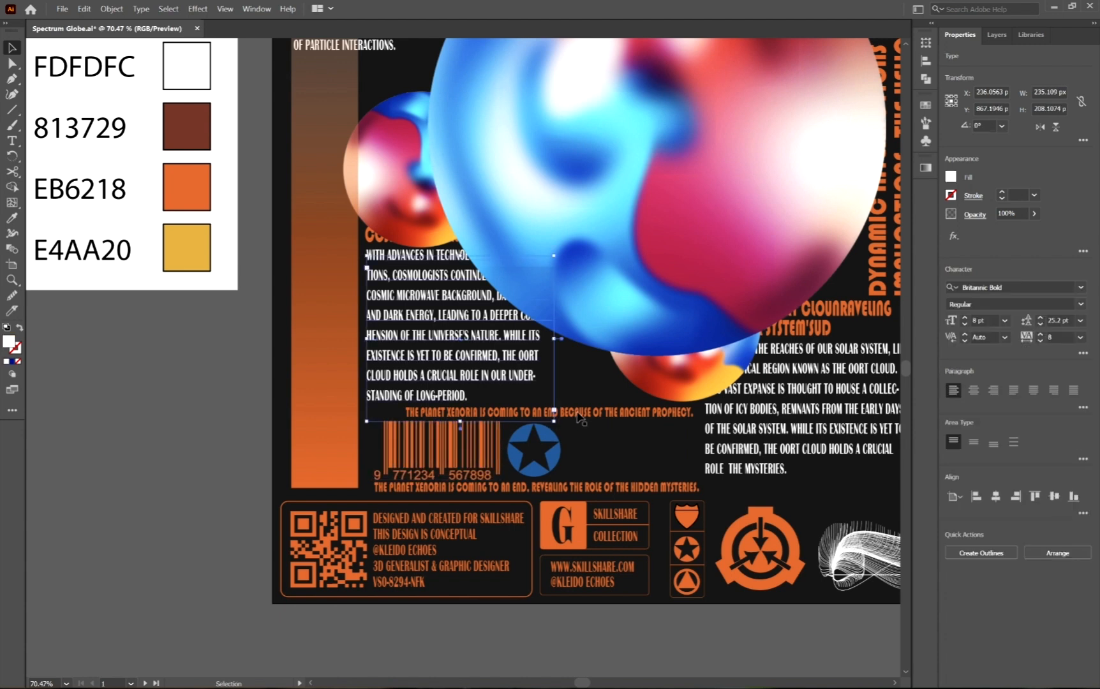
{"action": "left_click_drag", "start_coordinate": [599, 419], "coordinate": [565, 417]}
{"action": "left_click", "coordinate": [590, 463]}
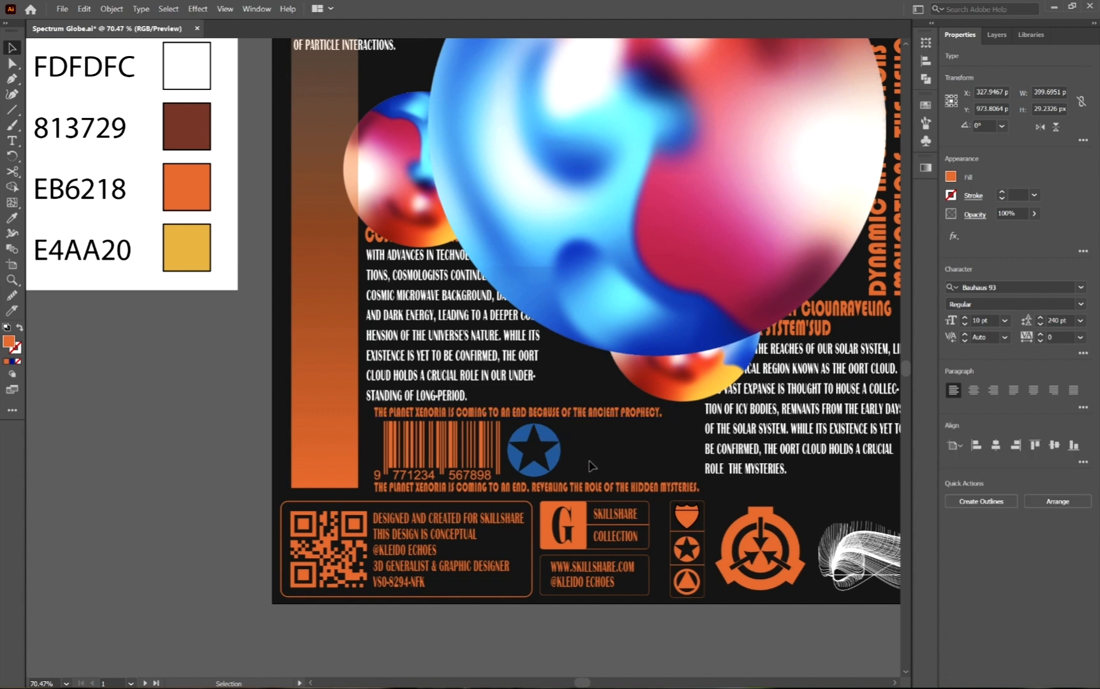
{"action": "left_click_drag", "start_coordinate": [559, 460], "coordinate": [561, 461]}
Lock the sphere group in the middle of the poster
{"action": "left_click", "coordinate": [466, 345]}
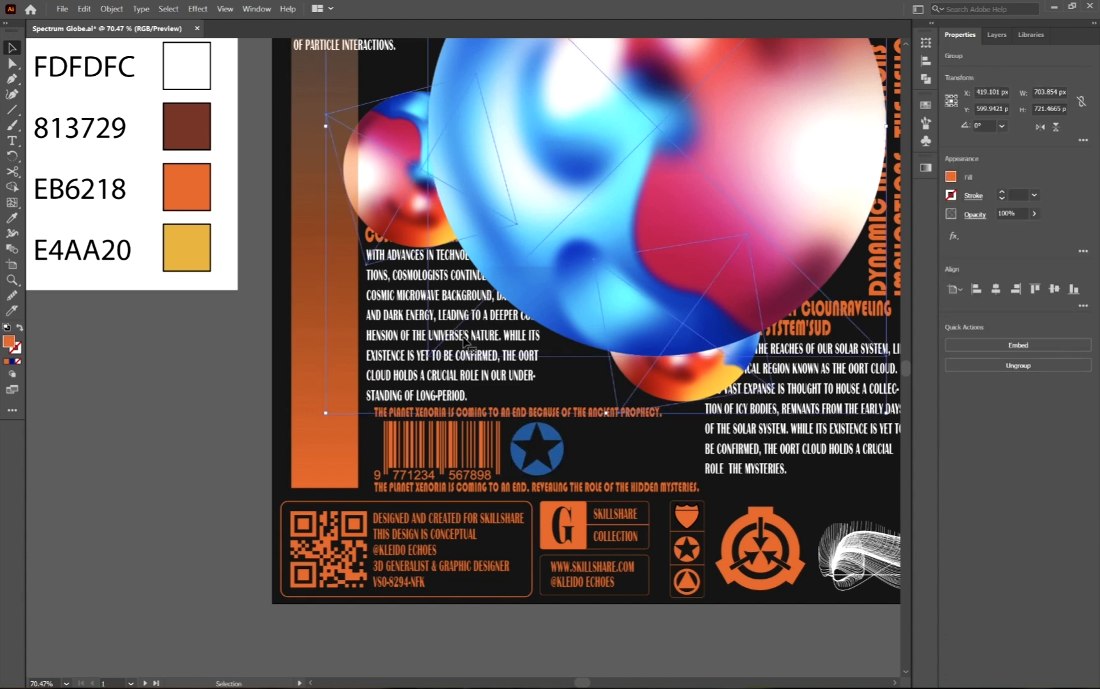
{"action": "key", "text": "a"}
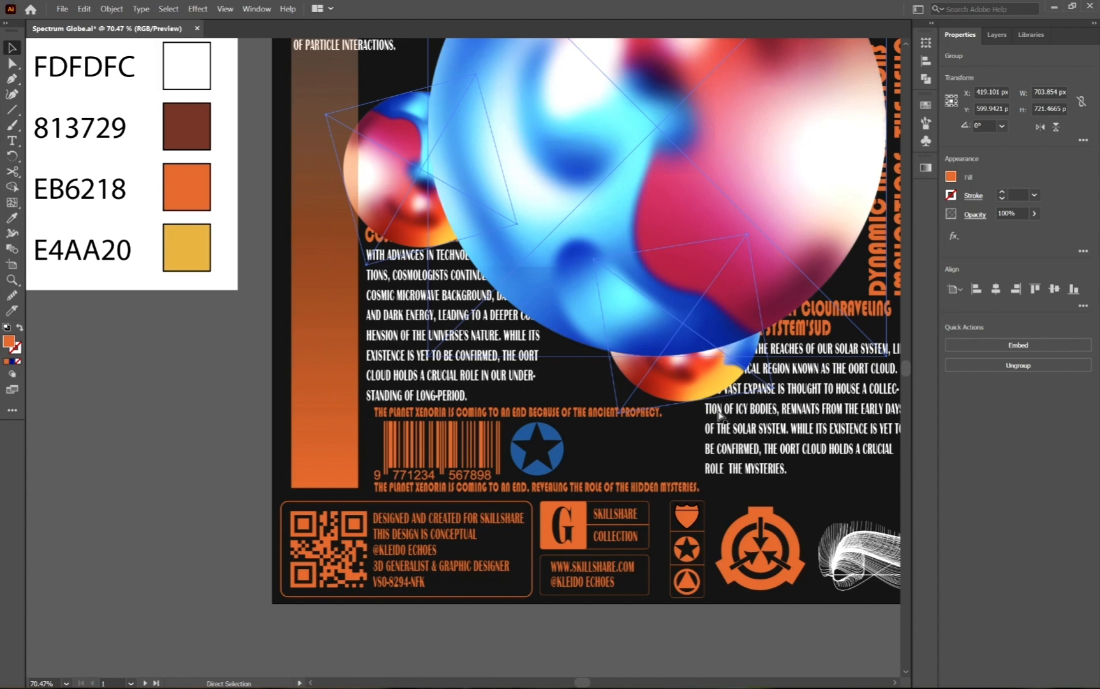
{"action": "key", "text": "ctrl+2"}
Duplicate the Cosmology paragraph beside the star badge and shrink its text frame to about 156 × 62 px
{"action": "left_click", "coordinate": [482, 363]}
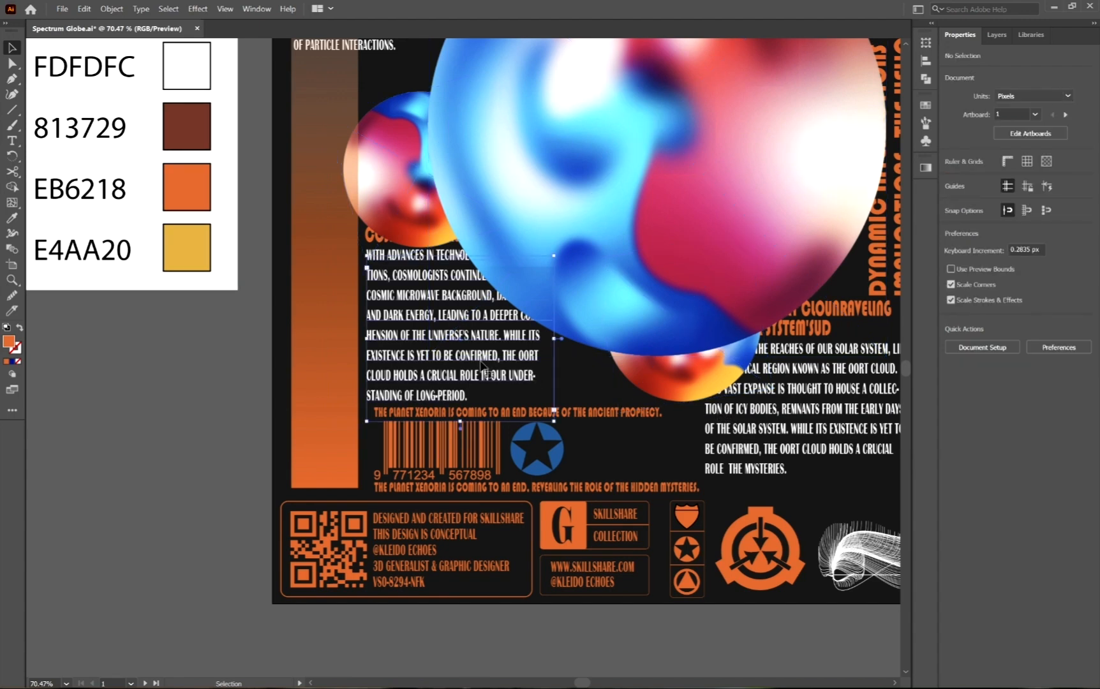
{"action": "left_click_drag", "start_coordinate": [475, 357], "coordinate": [685, 541]}
{"action": "left_click_drag", "start_coordinate": [660, 596], "coordinate": [691, 455]}
{"action": "left_click_drag", "start_coordinate": [626, 451], "coordinate": [626, 450]}
Restyle the copied paragraph with the orange swatch and 20 pt leading, and centre it beside the star badge
{"action": "left_click", "coordinate": [951, 176]}
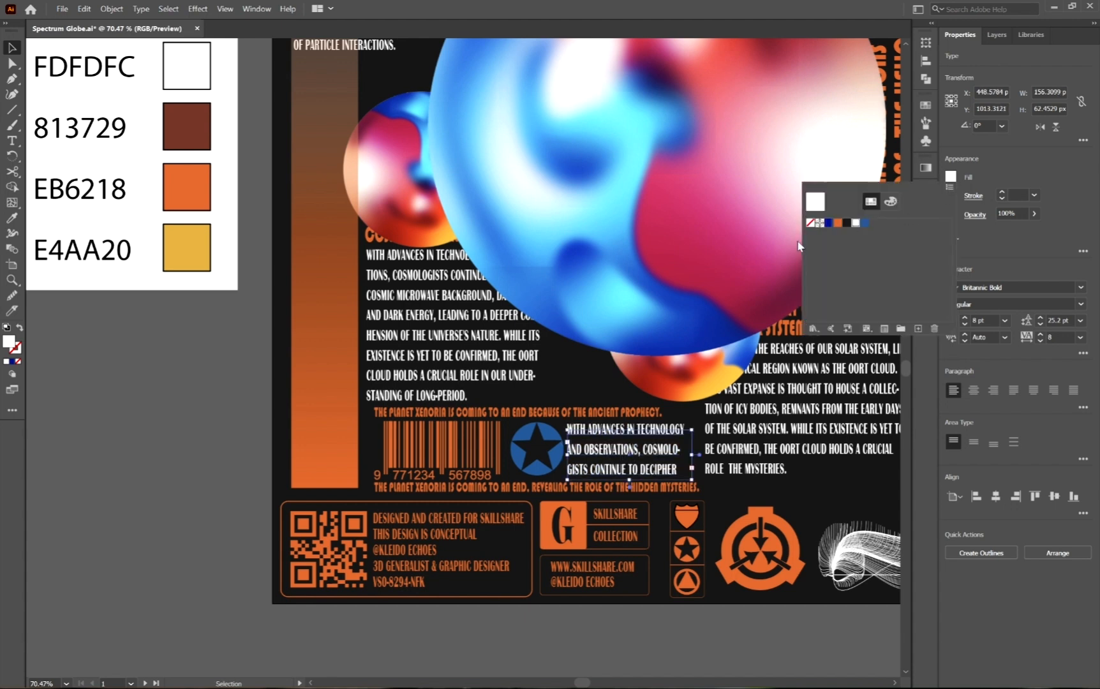
{"action": "left_click", "coordinate": [837, 223]}
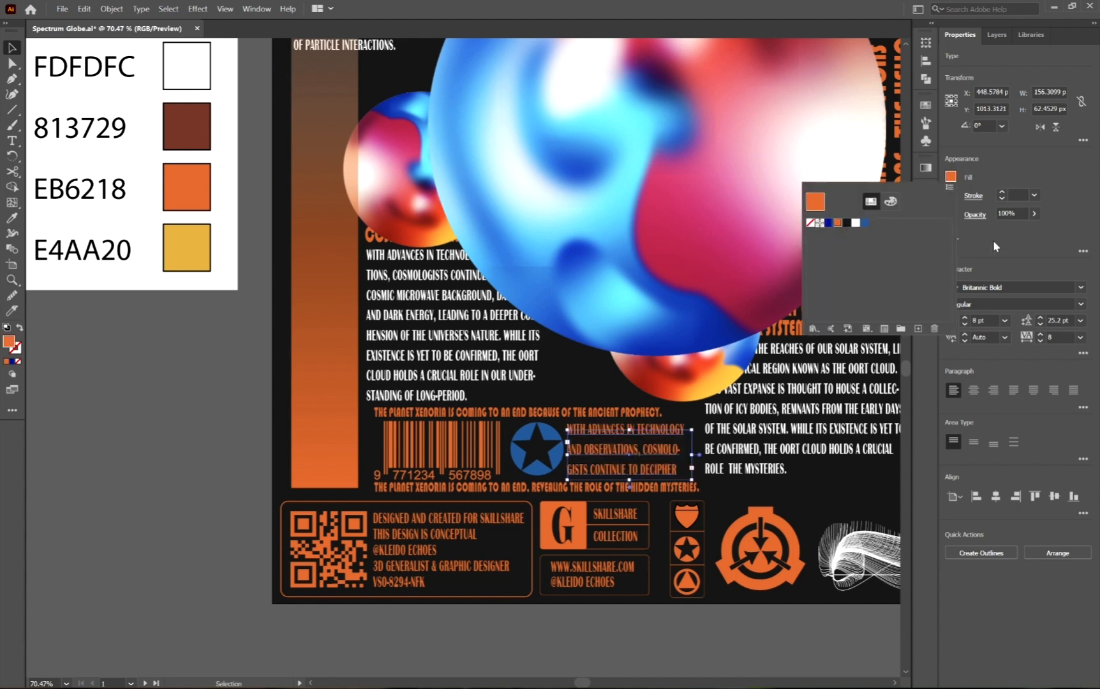
{"action": "left_click", "coordinate": [196, 459]}
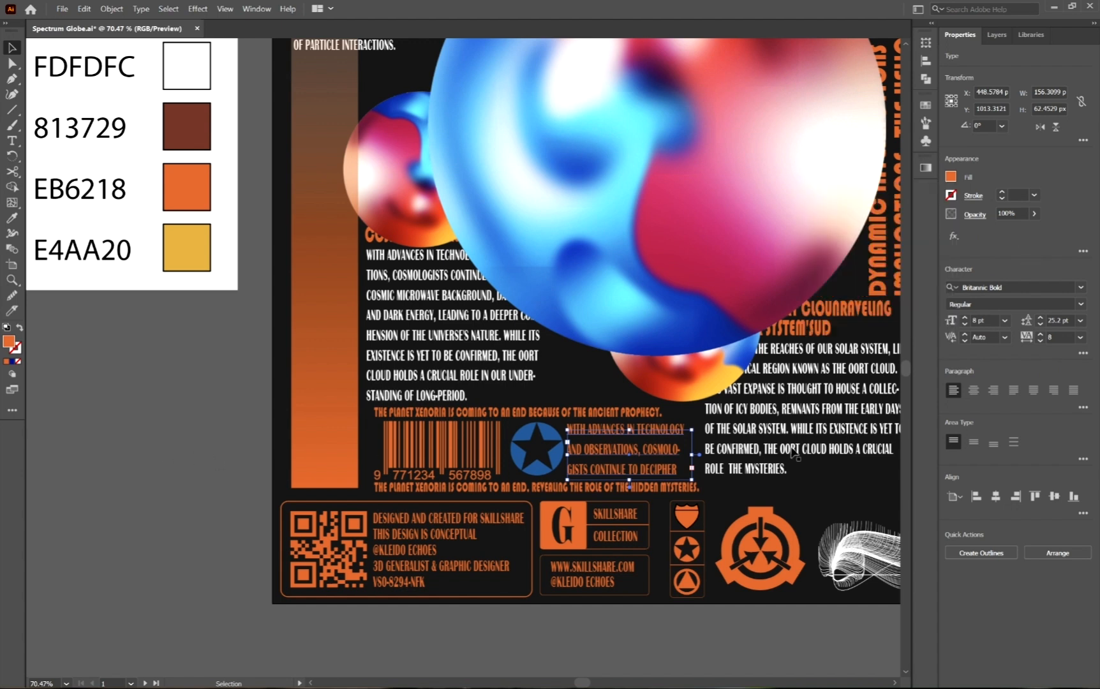
{"action": "left_click", "coordinate": [1040, 324]}
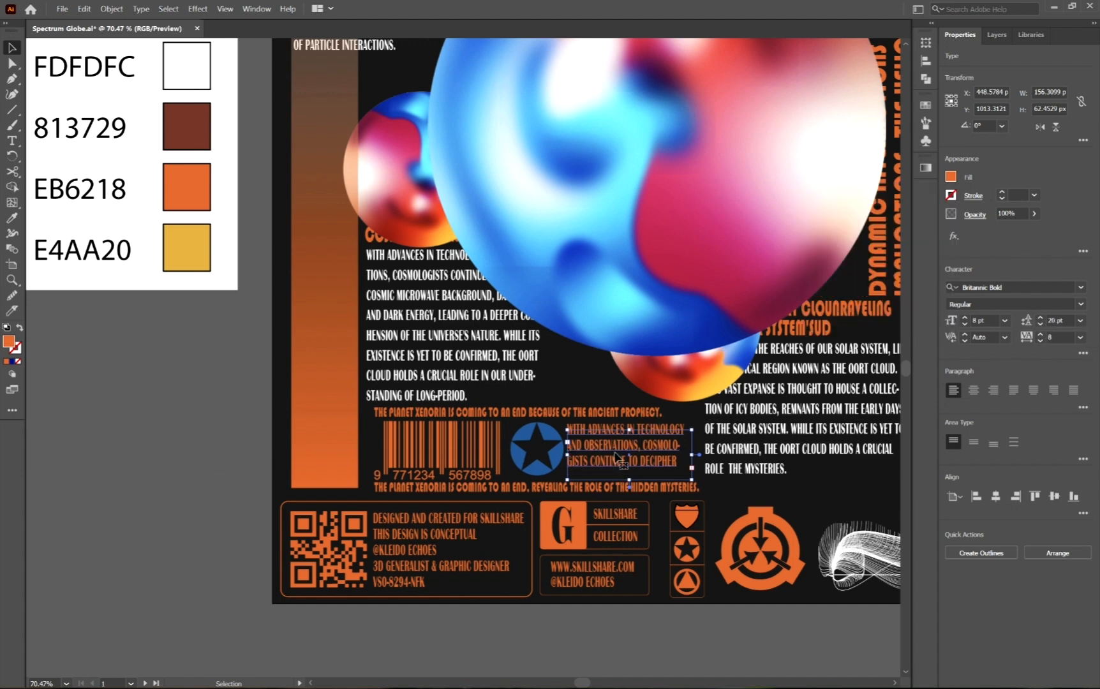
{"action": "left_click_drag", "start_coordinate": [616, 456], "coordinate": [613, 457]}
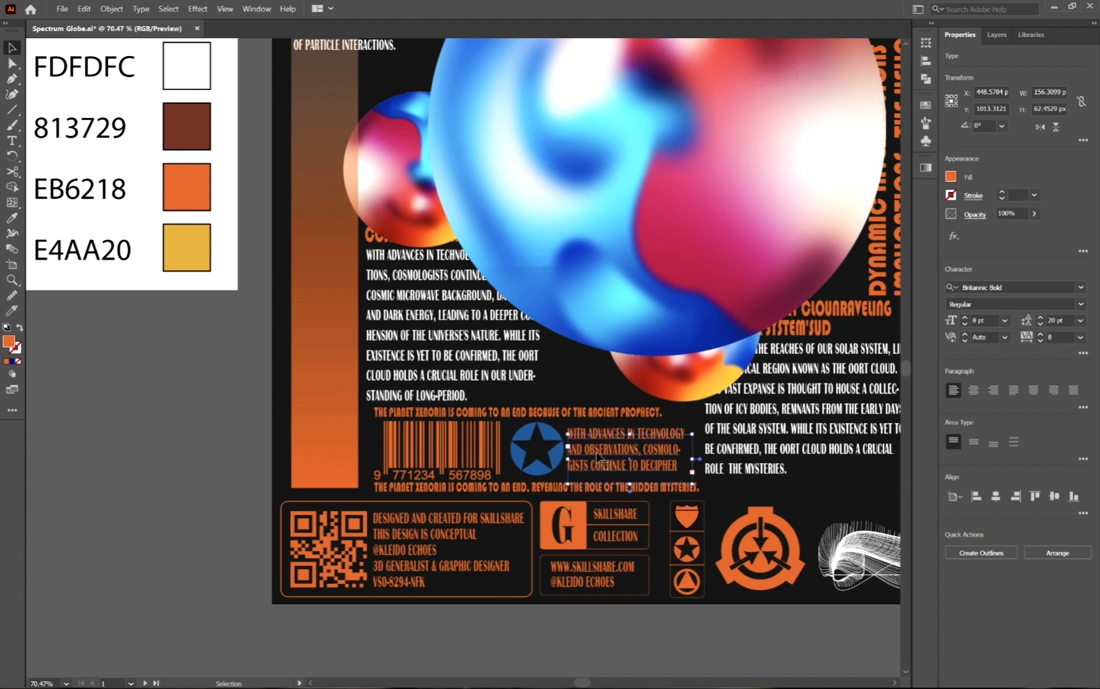
Recolour the star badge's circle orange by sampling the tile behind the footer's G
{"action": "left_click", "coordinate": [558, 456]}
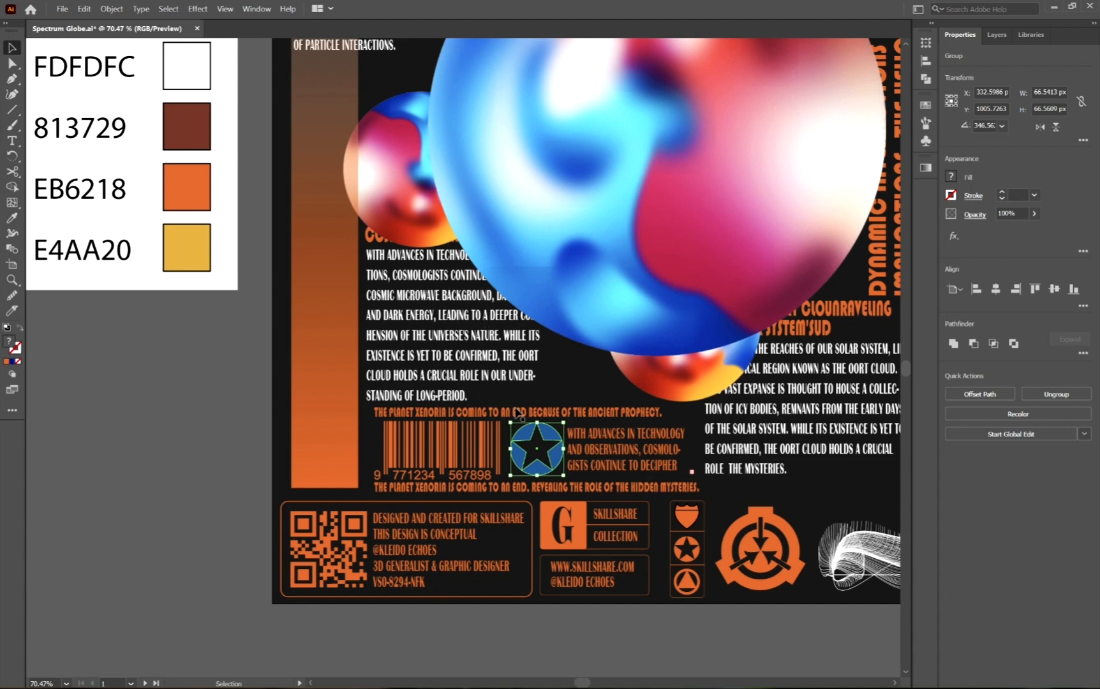
{"action": "key", "text": "a"}
{"action": "left_click", "coordinate": [556, 457]}
{"action": "key", "text": "i"}
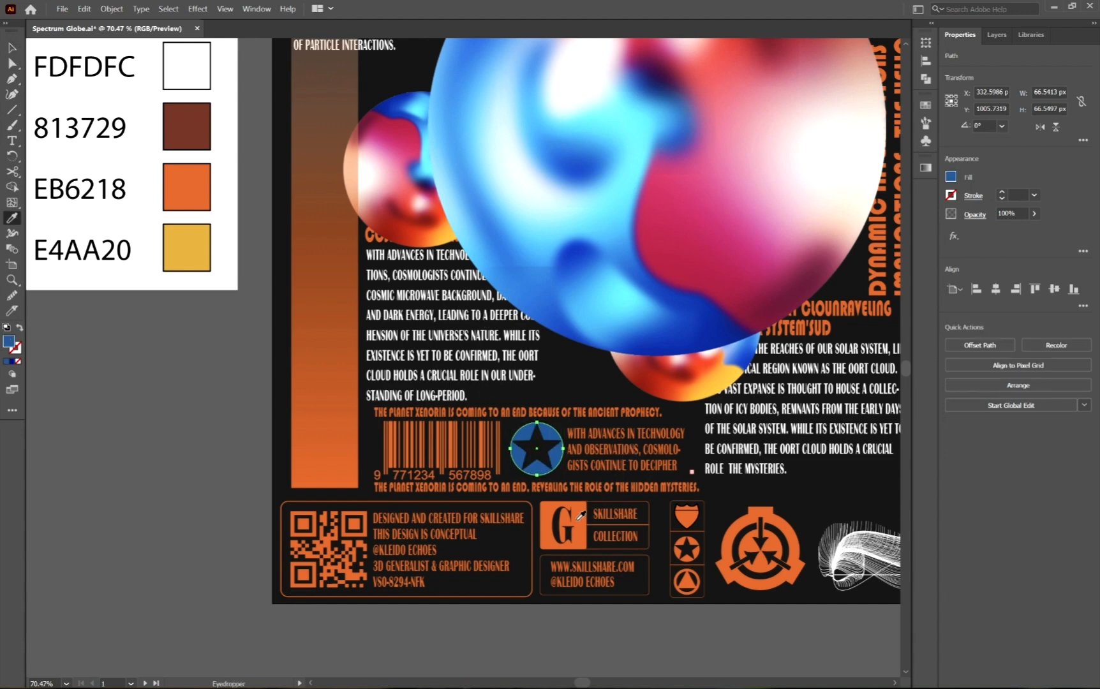
{"action": "left_click", "coordinate": [578, 521]}
{"action": "key", "text": "v"}
{"action": "left_click", "coordinate": [580, 614]}
Fill the star badge's circle beside the barcode with the white swatch
{"action": "key", "text": "z"}
{"action": "scroll", "coordinate": [466, 520], "scroll_direction": "down", "scroll_amount": 5}
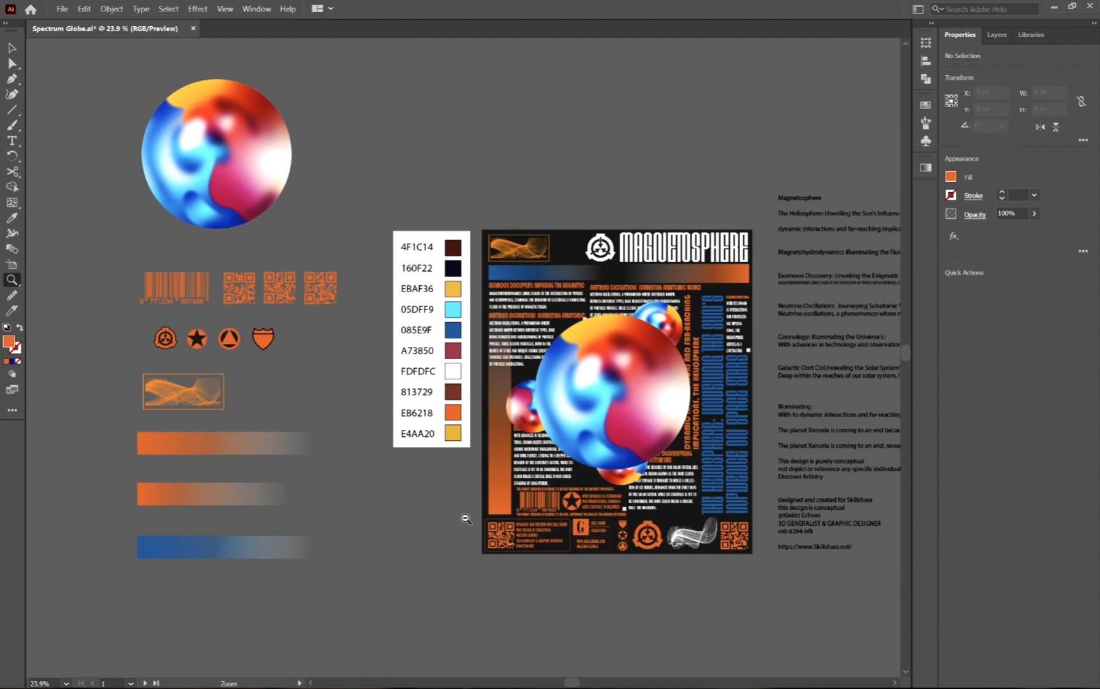
{"action": "left_click_drag", "start_coordinate": [466, 519], "coordinate": [522, 446]}
{"action": "key", "text": "v"}
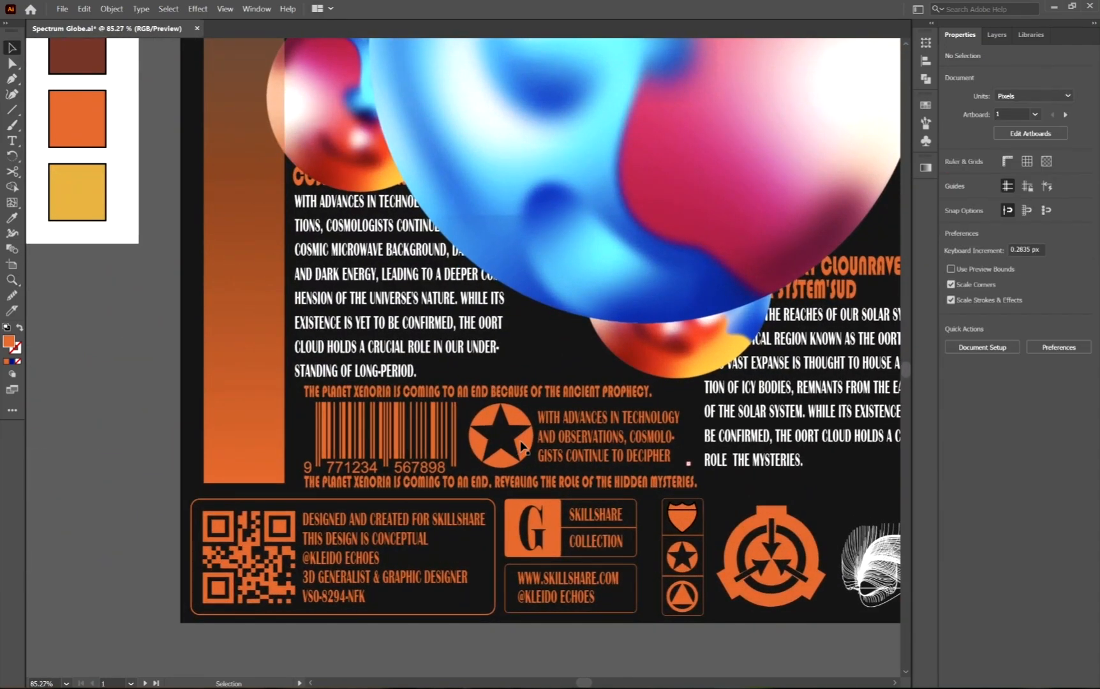
{"action": "key", "text": "a"}
{"action": "left_click", "coordinate": [522, 447]}
{"action": "left_click", "coordinate": [951, 177]}
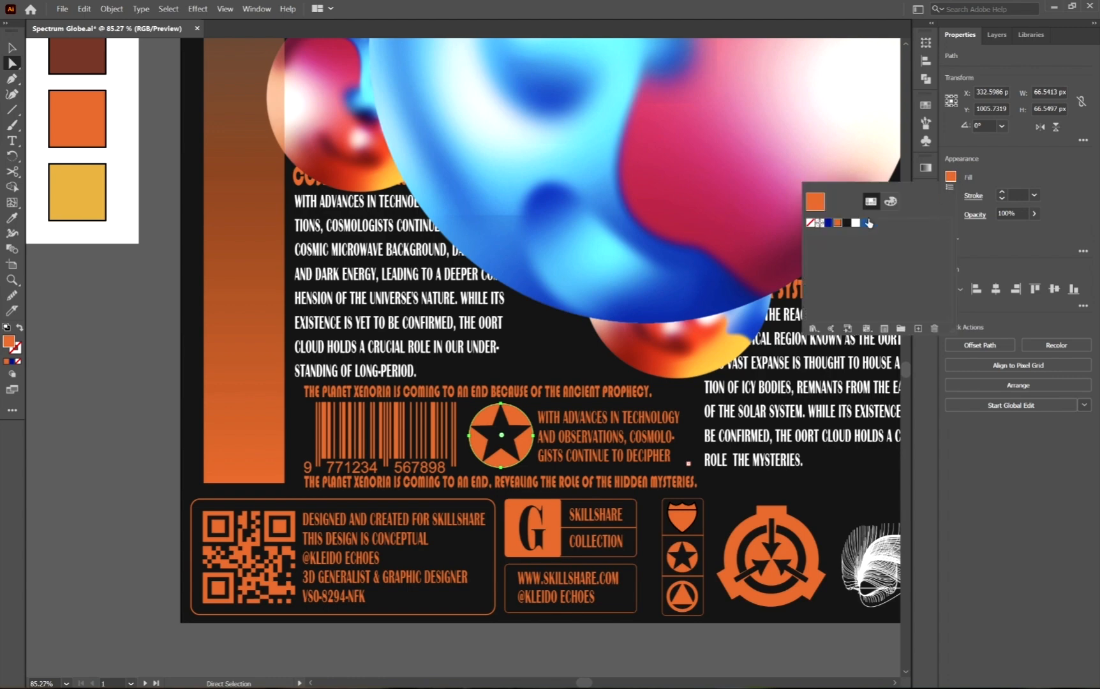
{"action": "left_click", "coordinate": [855, 222]}
{"action": "key", "text": "v"}
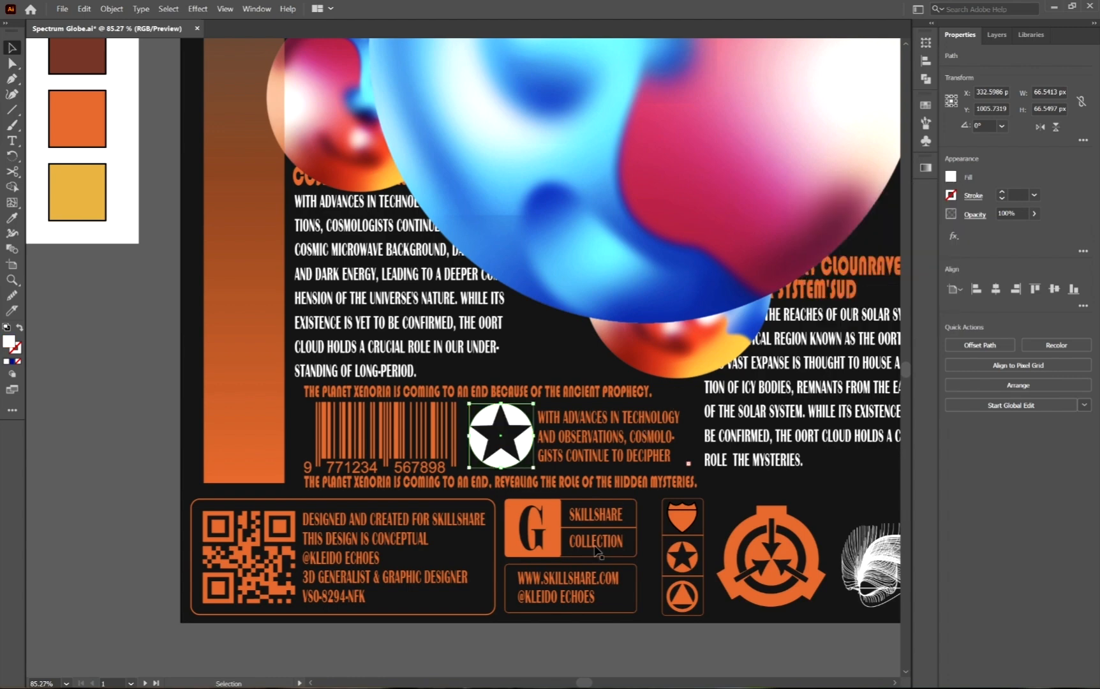
{"action": "left_click", "coordinate": [567, 627]}
{"action": "key", "text": "z"}
{"action": "left_click_drag", "start_coordinate": [674, 516], "coordinate": [693, 496]}
{"action": "left_click_drag", "start_coordinate": [405, 405], "coordinate": [540, 453]}
{"action": "left_click_drag", "start_coordinate": [439, 424], "coordinate": [463, 424]}
{"action": "key", "text": "v"}
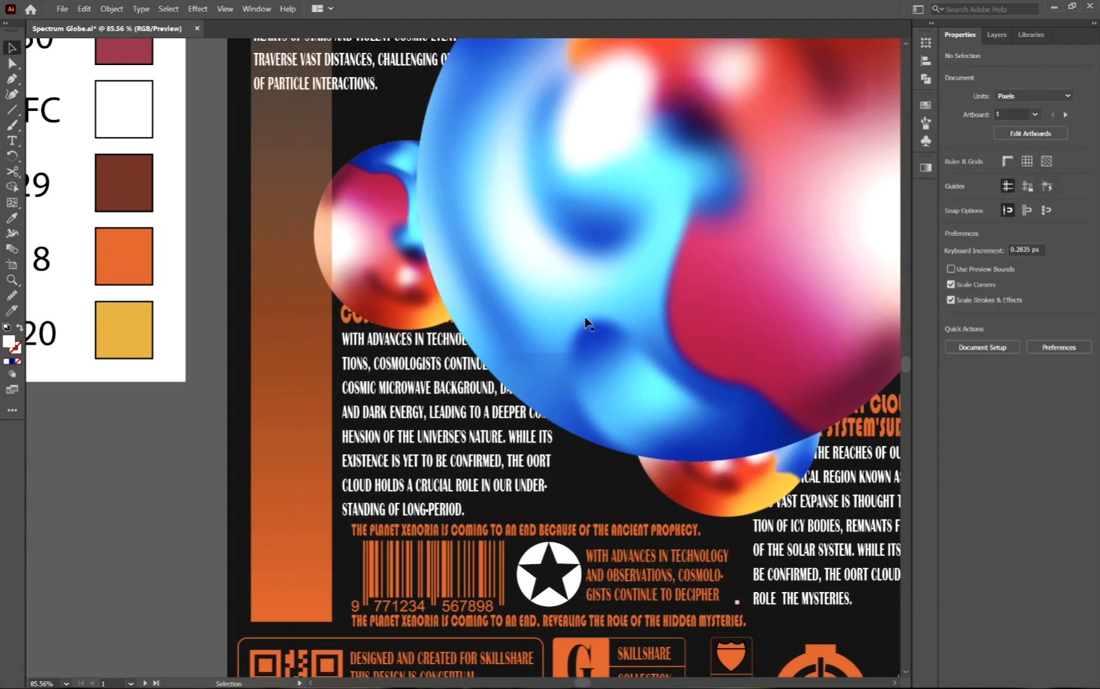
{"action": "left_click", "coordinate": [587, 321]}
{"action": "left_click_drag", "start_coordinate": [692, 501], "coordinate": [625, 487]}
{"action": "key", "text": "z"}
{"action": "left_click_drag", "start_coordinate": [625, 487], "coordinate": [475, 505]}
{"action": "key", "text": "v"}
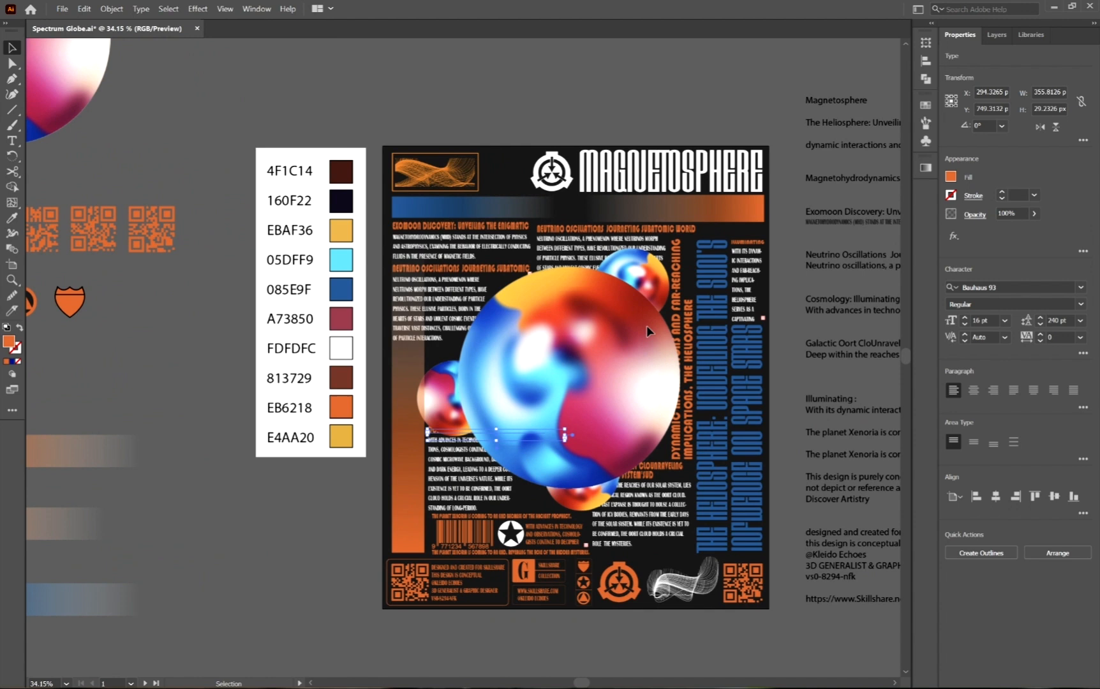
Unlock the sphere group, then scale it down to about 650 × 666 px and shift it away from the vertical headlines
{"action": "left_click", "coordinate": [589, 81]}
{"action": "right_click", "coordinate": [613, 340]}
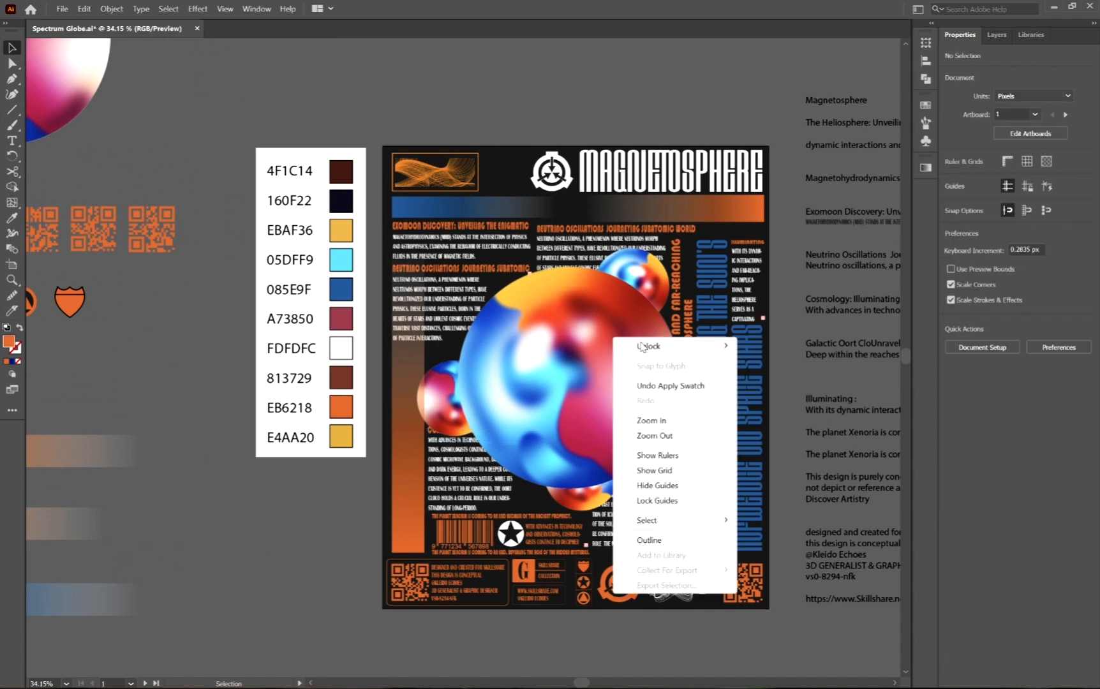
{"action": "mouse_move", "coordinate": [640, 344]}
{"action": "left_click", "coordinate": [774, 349]}
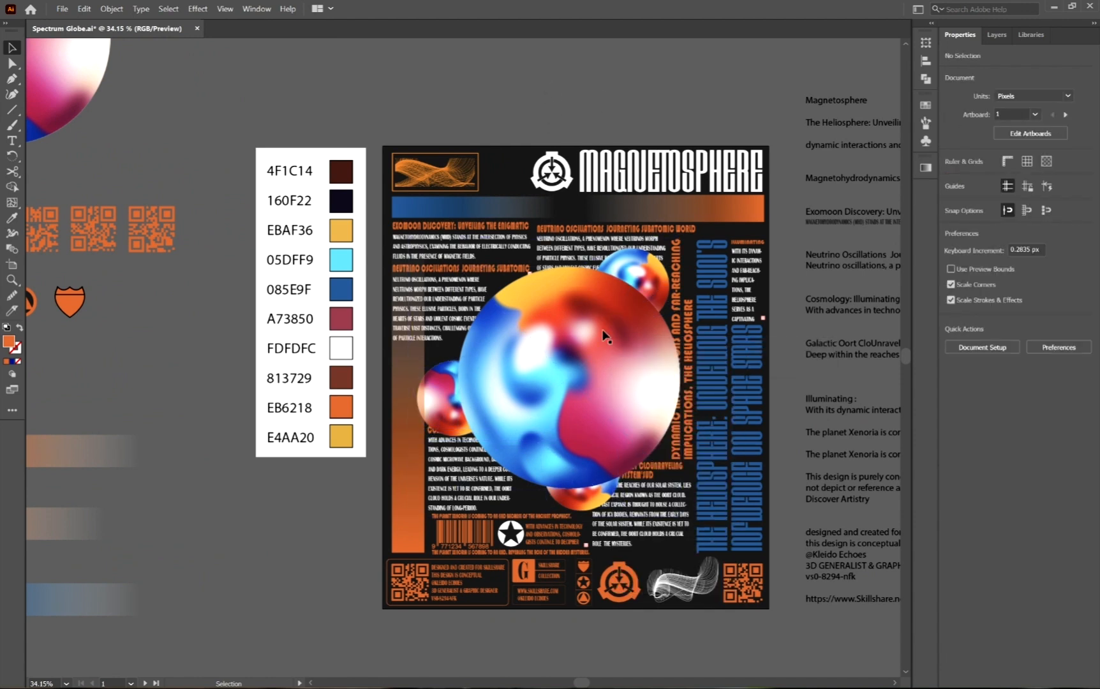
{"action": "left_click_drag", "start_coordinate": [680, 239], "coordinate": [669, 251]}
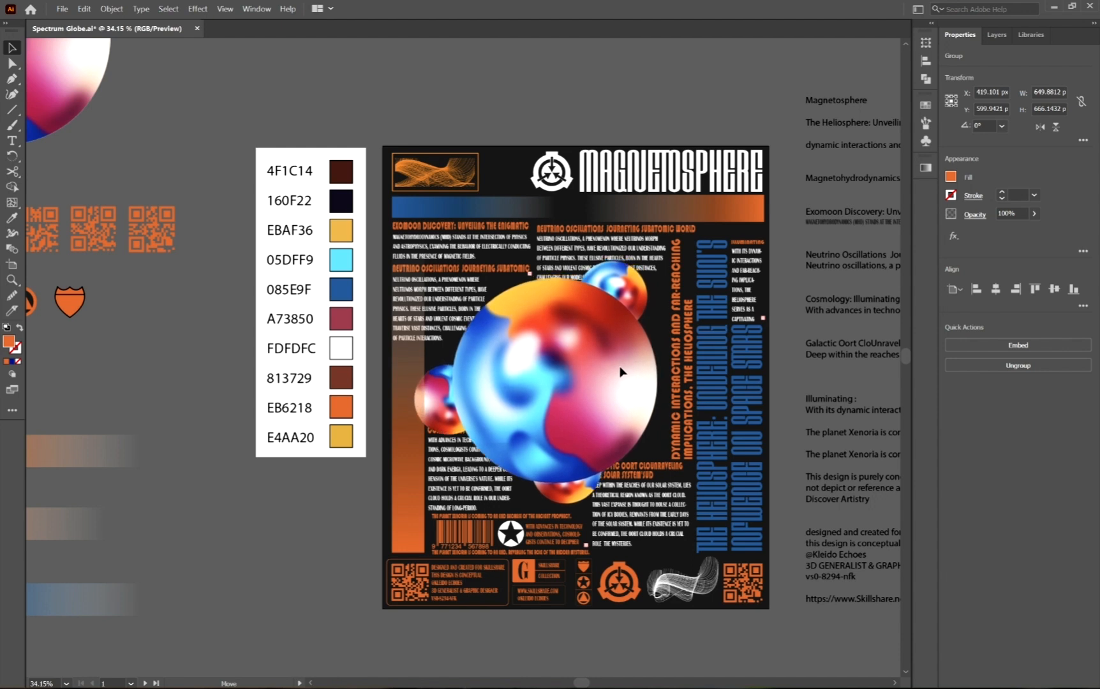
{"action": "left_click_drag", "start_coordinate": [619, 367], "coordinate": [599, 376]}
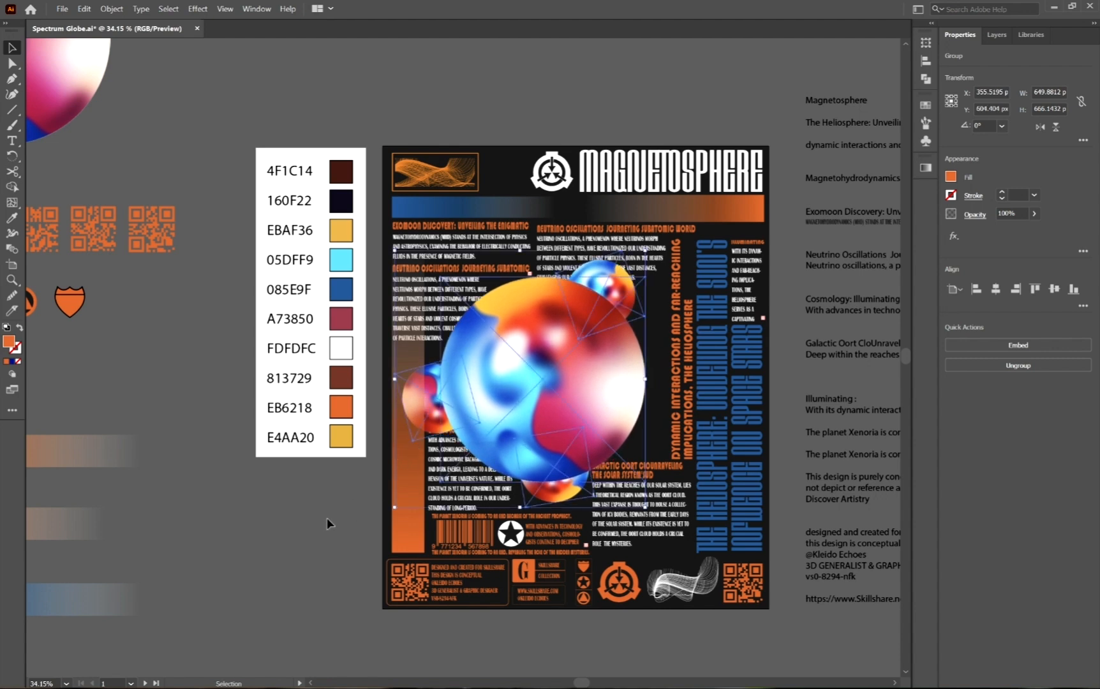
Arrange the vertical orange gradient strip behind the small sphere while keeping it above the poster background
{"action": "left_click", "coordinate": [407, 463]}
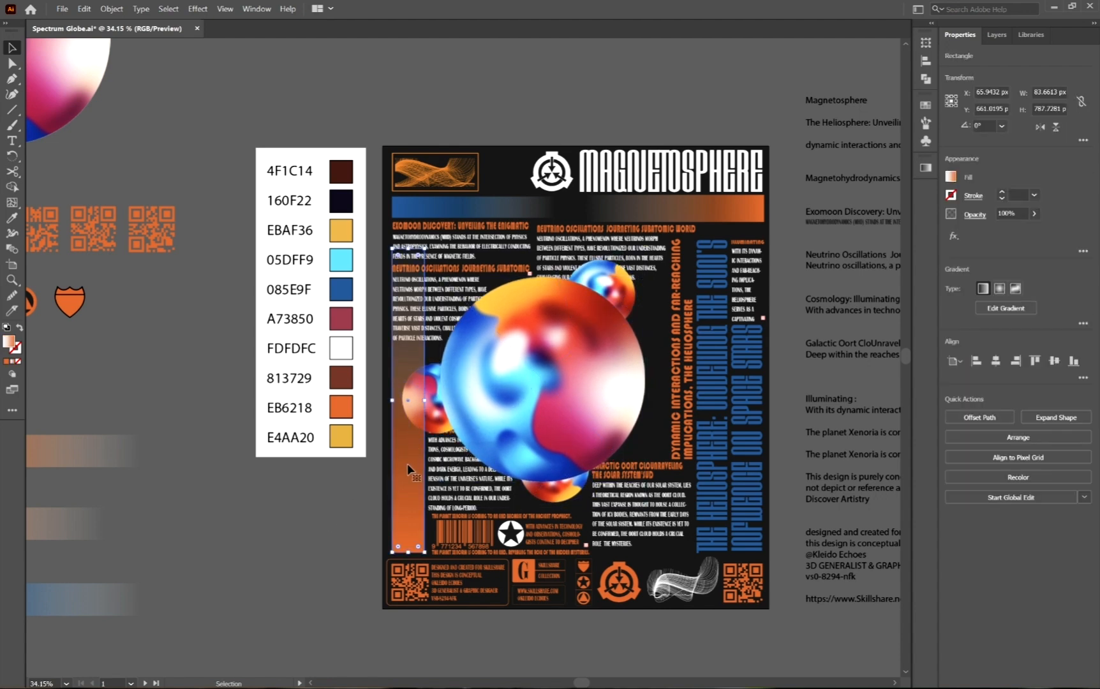
{"action": "key", "text": "ctrl+shift+["}
{"action": "key", "text": "ctrl+]"}
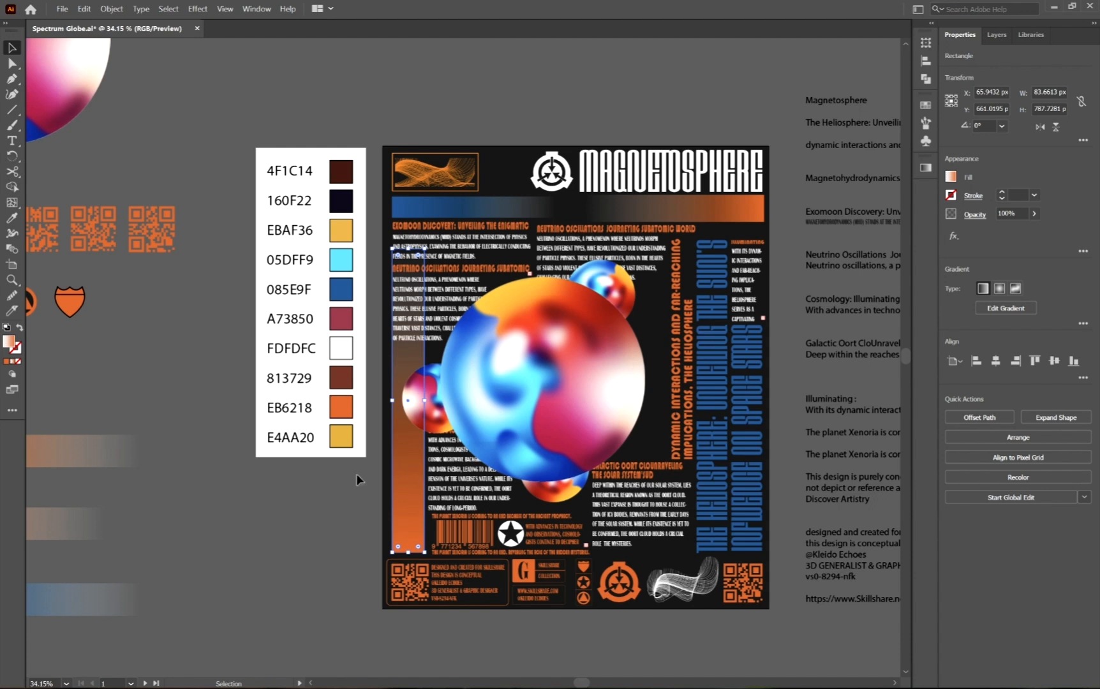
{"action": "left_click", "coordinate": [260, 504]}
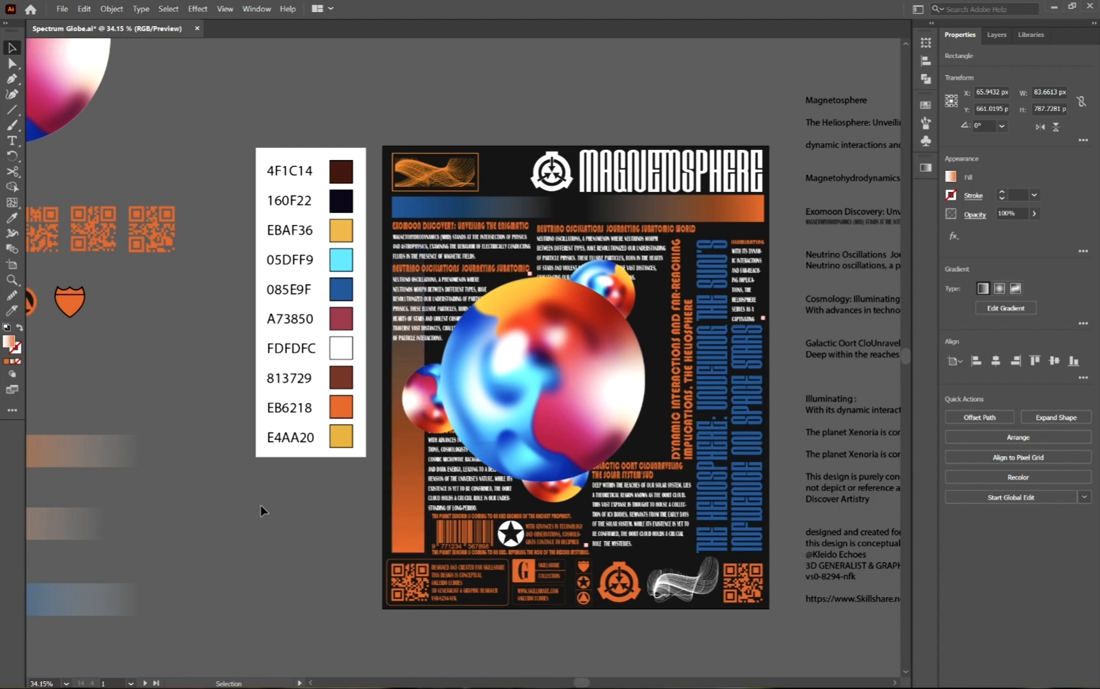
Shorten the vertical orange gradient strip from its upper end
{"action": "left_click", "coordinate": [403, 377]}
{"action": "left_click_drag", "start_coordinate": [408, 248], "coordinate": [402, 313]}
{"action": "left_click", "coordinate": [579, 432]}
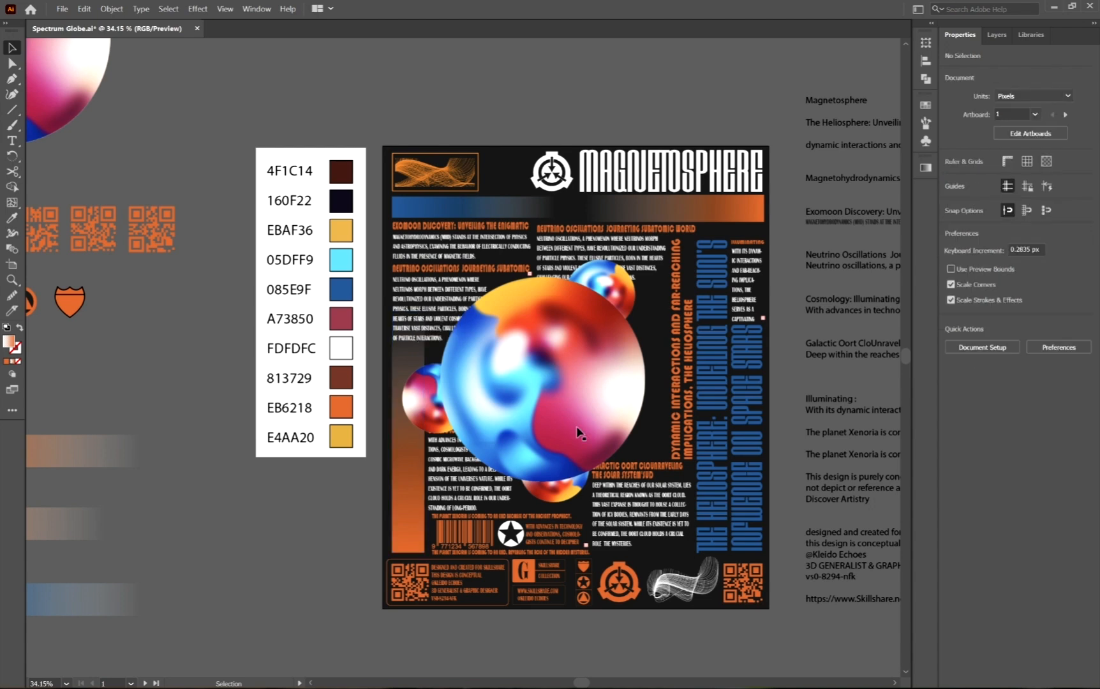
Widen the text frame of the Neutrino Oscillations paragraph above the orange strip to about 305 px
{"action": "key", "text": "ctrl+space"}
{"action": "mouse_move", "coordinate": [541, 434]}
{"action": "left_mouse_down"}
{"action": "mouse_move", "coordinate": [555, 434]}
{"action": "mouse_move", "coordinate": [538, 434]}
{"action": "left_mouse_up"}
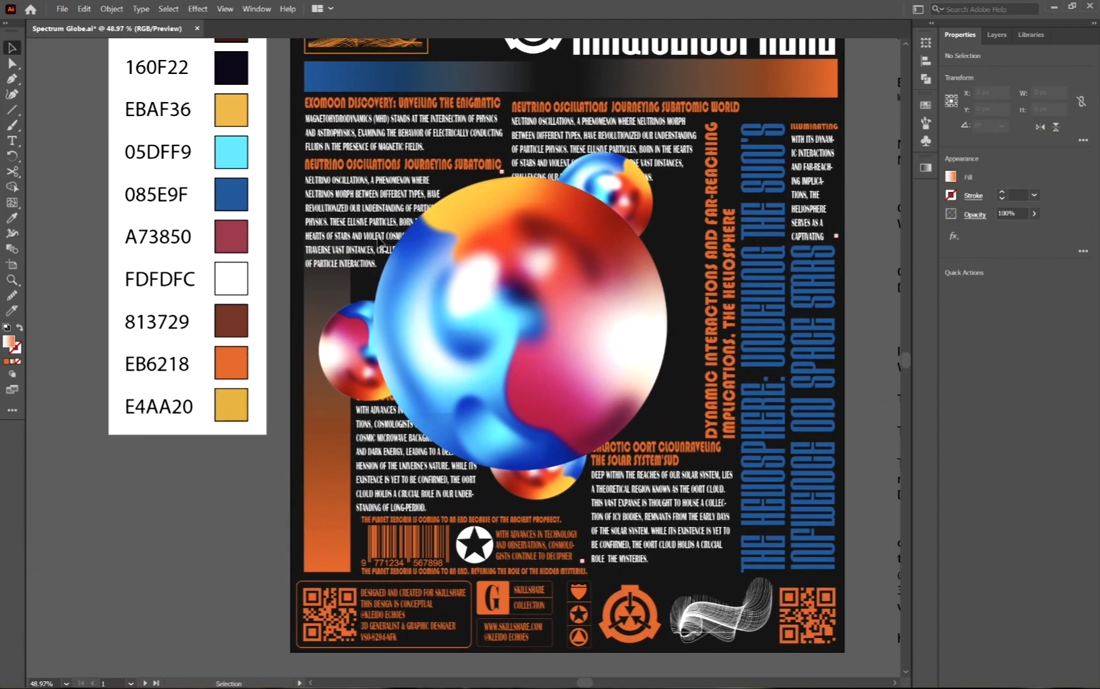
{"action": "left_click", "coordinate": [388, 239]}
{"action": "left_click_drag", "start_coordinate": [382, 303], "coordinate": [383, 297]}
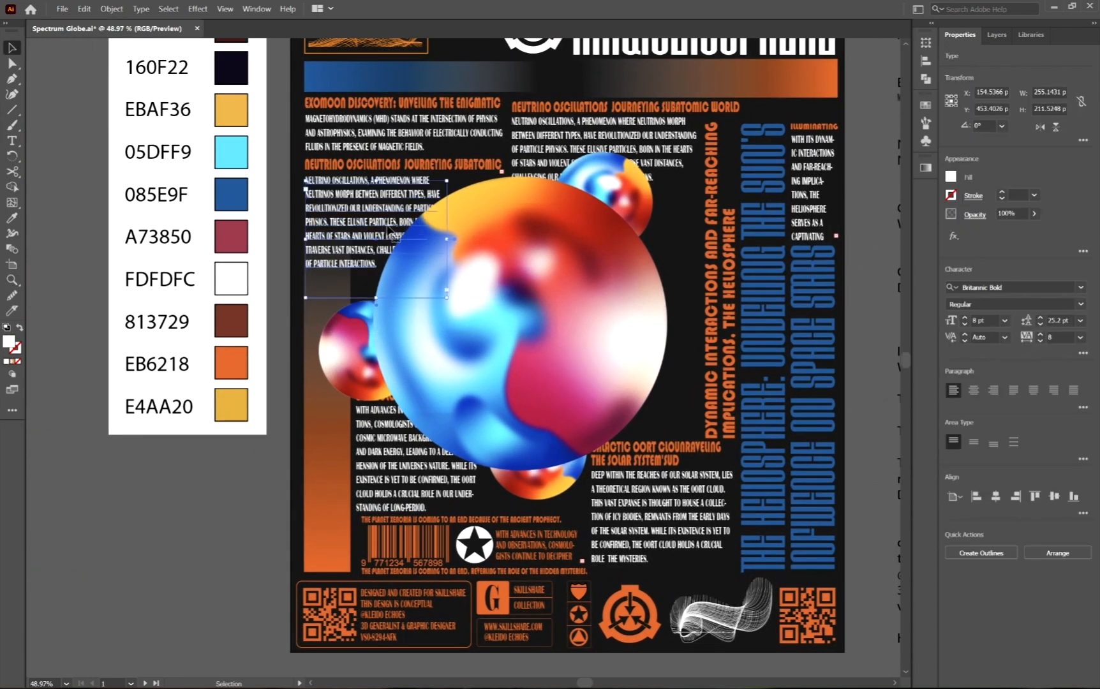
{"action": "left_click_drag", "start_coordinate": [447, 239], "coordinate": [474, 240]}
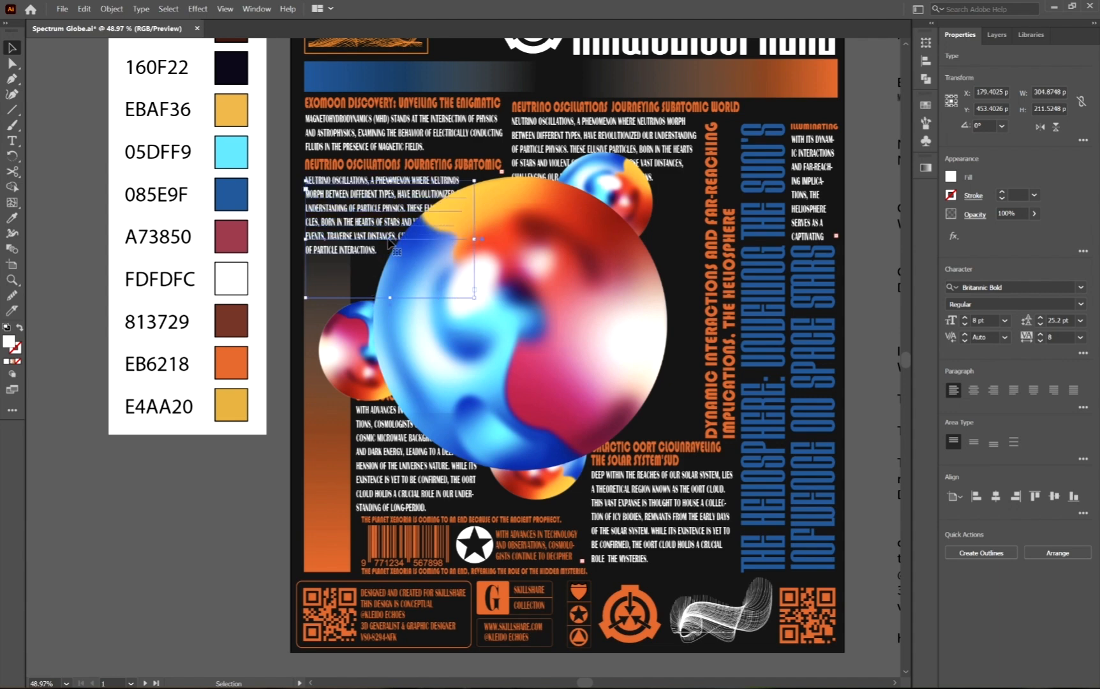
{"action": "left_click", "coordinate": [170, 541]}
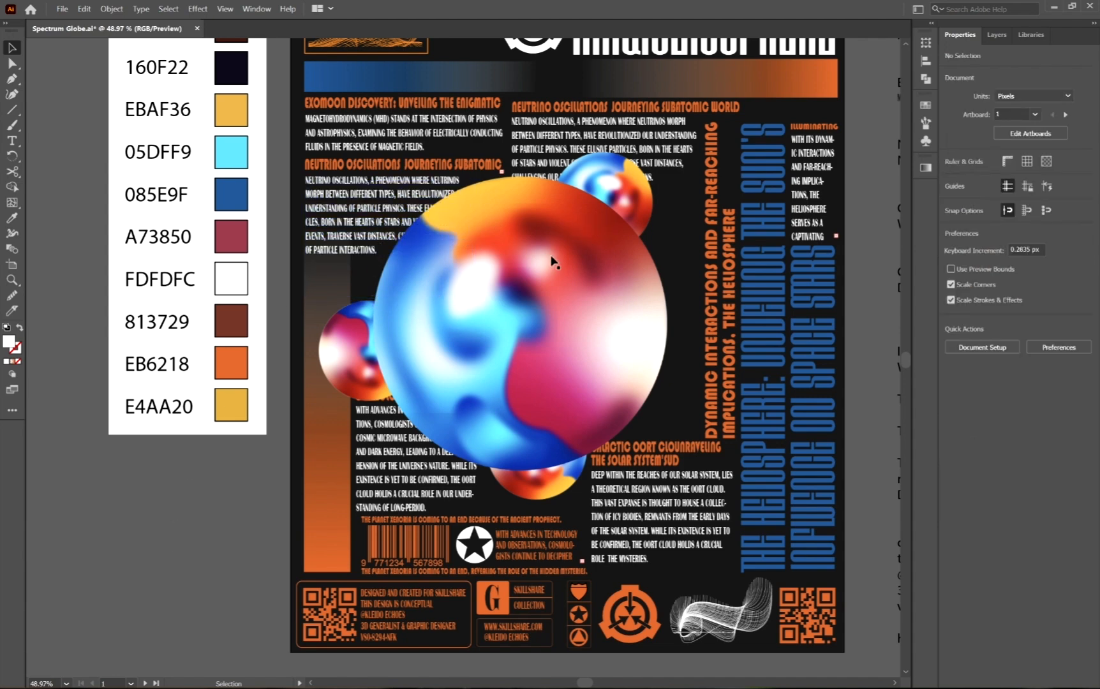
Duplicate the header's blue gradient bar near the large sphere and rotate the copy to vertical, blue end down
{"action": "left_click_drag", "start_coordinate": [551, 263], "coordinate": [474, 248]}
{"action": "key", "text": "z"}
{"action": "left_click_drag", "start_coordinate": [500, 300], "coordinate": [464, 292]}
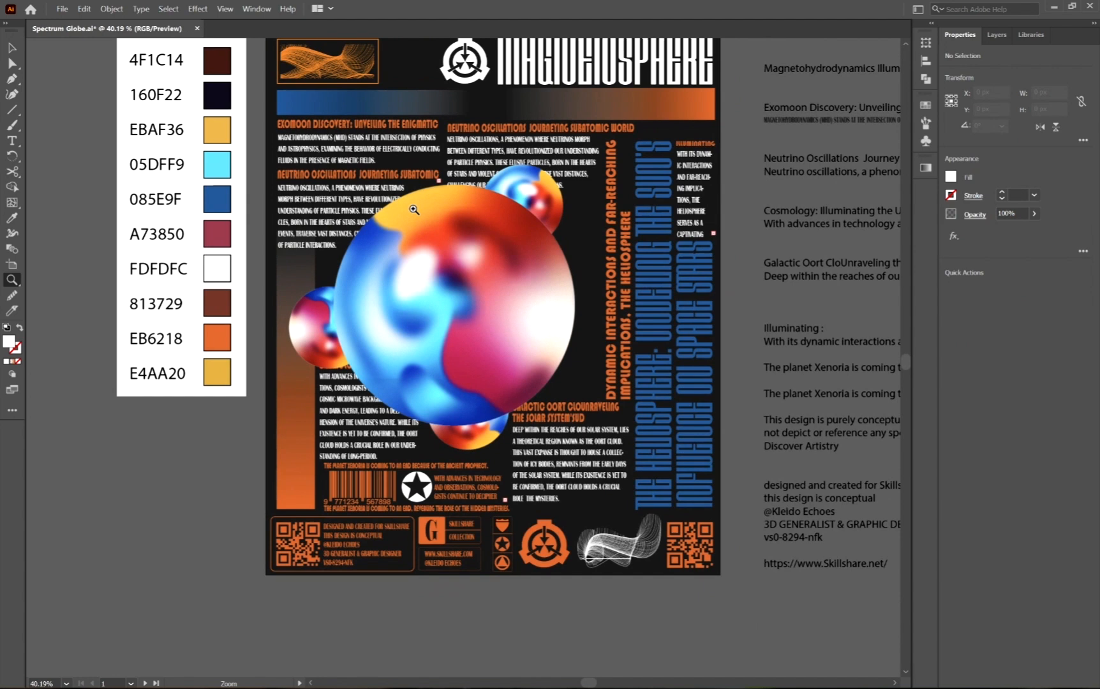
{"action": "key", "text": "v"}
{"action": "left_click", "coordinate": [367, 109]}
{"action": "left_click_drag", "start_coordinate": [367, 109], "coordinate": [632, 392]}
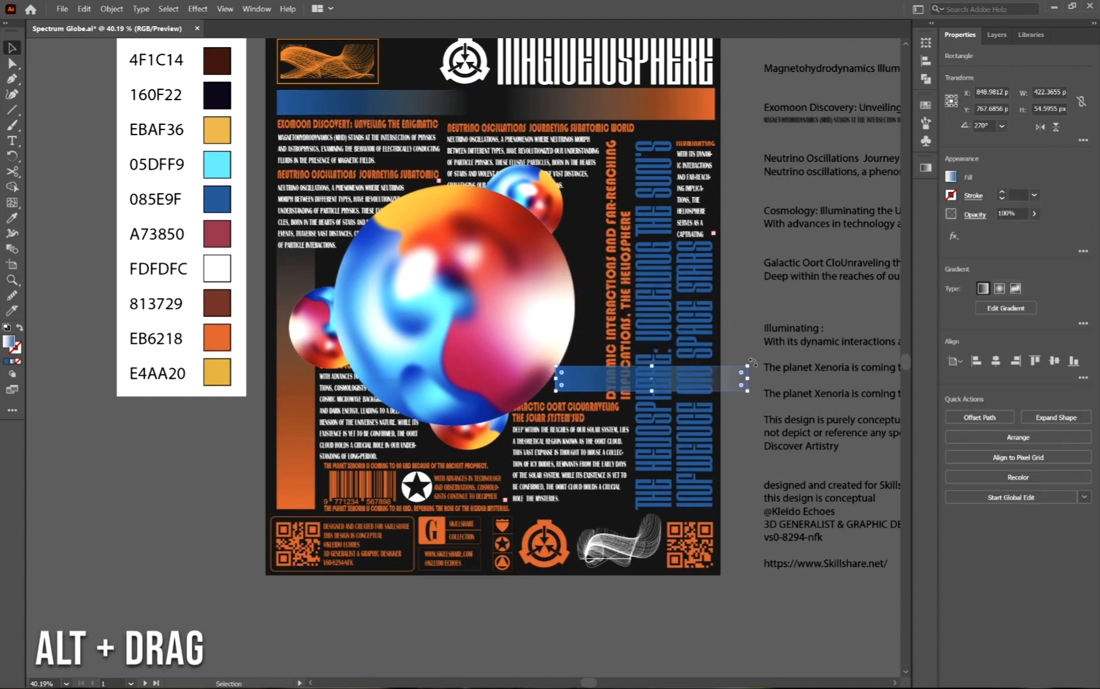
{"action": "left_click_drag", "start_coordinate": [752, 363], "coordinate": [617, 274]}
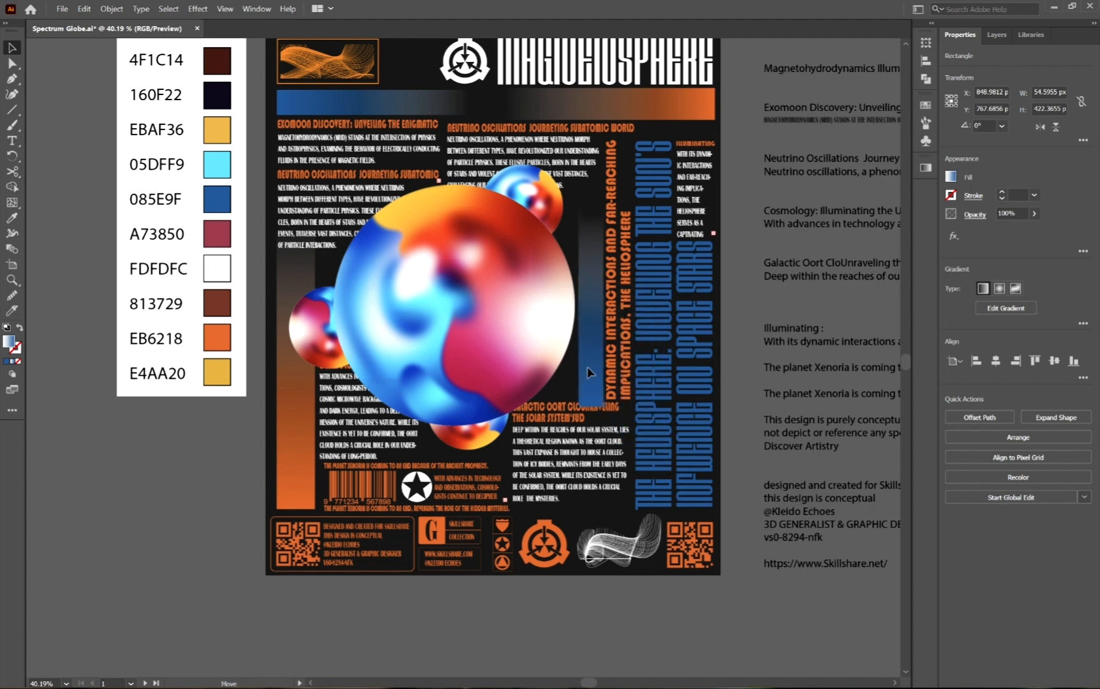
Place the vertical blue gradient bar between the large sphere and the orange headline, enlarging it to about 70 × 478 px
{"action": "left_click_drag", "start_coordinate": [589, 372], "coordinate": [573, 359]}
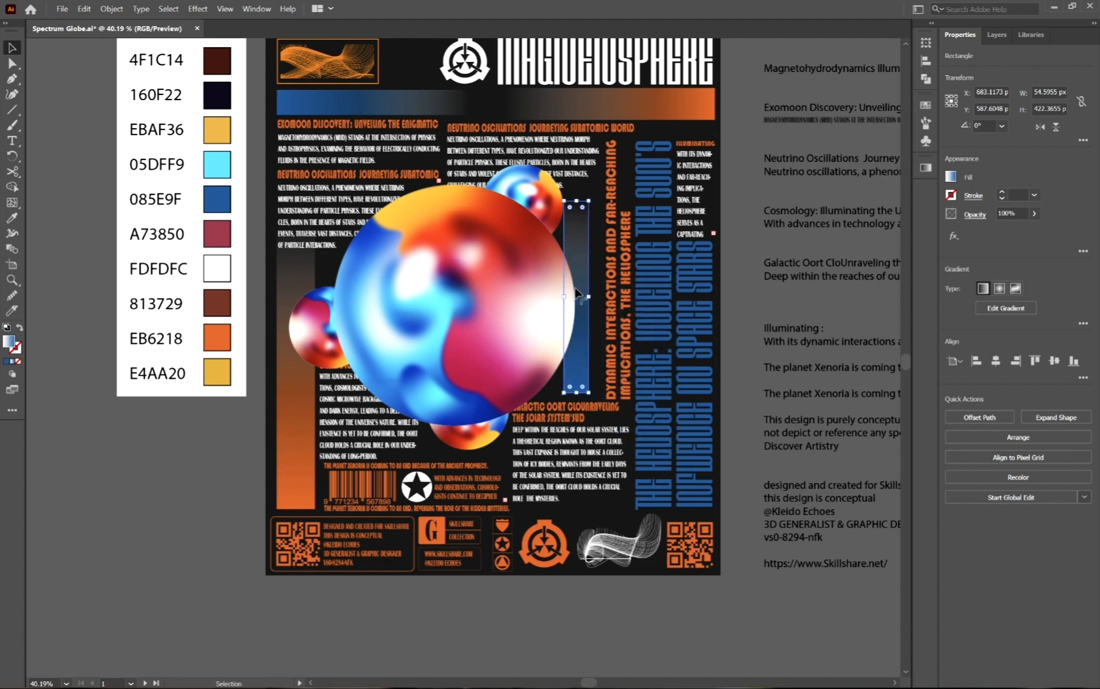
{"action": "left_click_drag", "start_coordinate": [591, 298], "coordinate": [587, 339]}
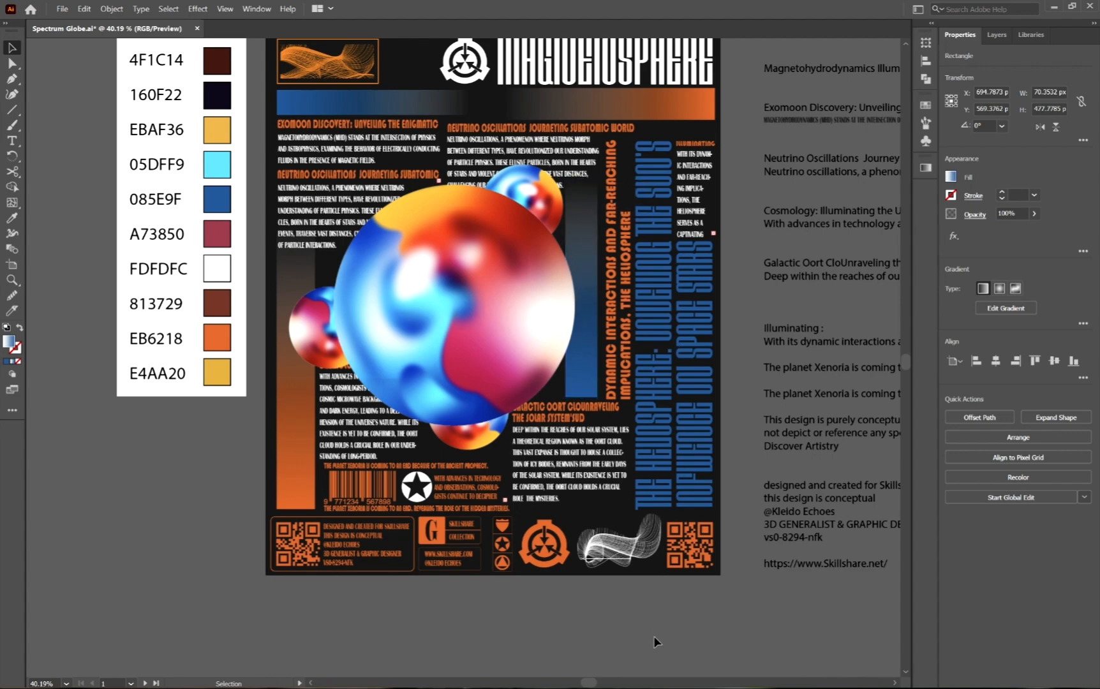
{"action": "left_click_drag", "start_coordinate": [552, 441], "coordinate": [583, 430]}
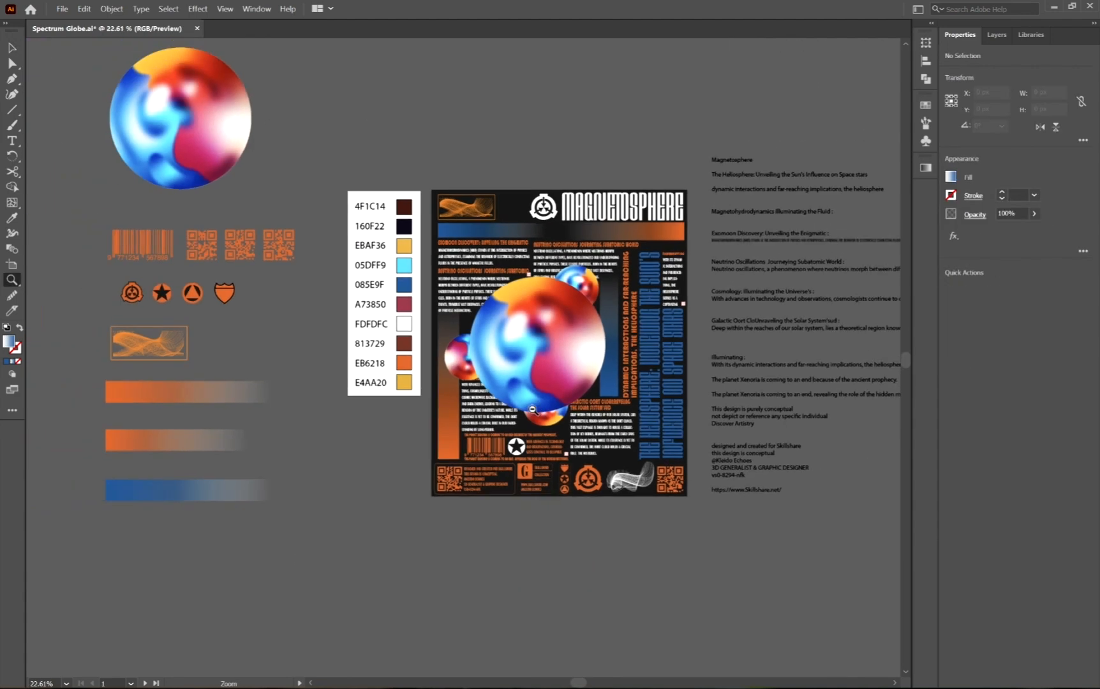